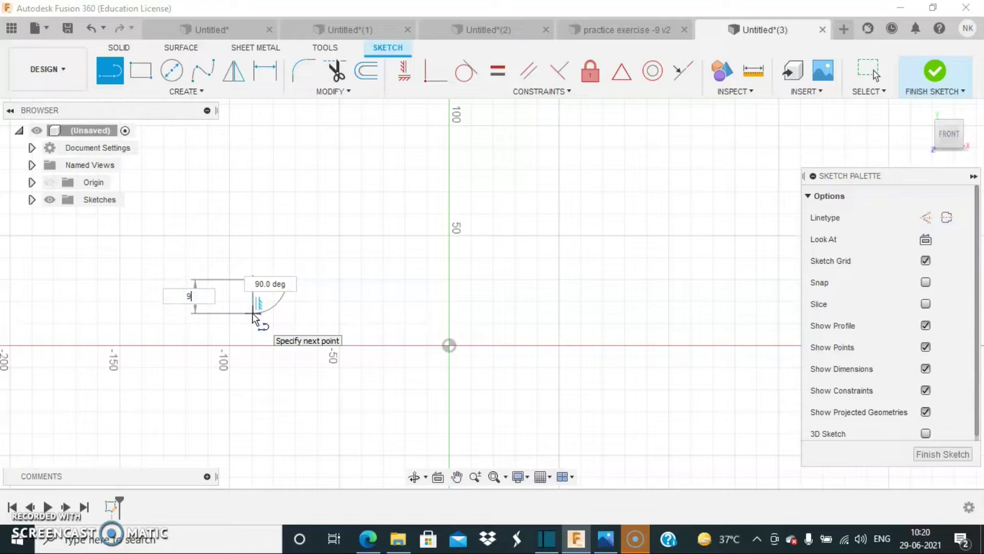
# Draw the first connected profile edges: 9 mm down, 37 mm to the right and 14 mm up
pyautogui.press('Return')
pyautogui.moveTo(253, 300); pyautogui.dragTo(380, 302)
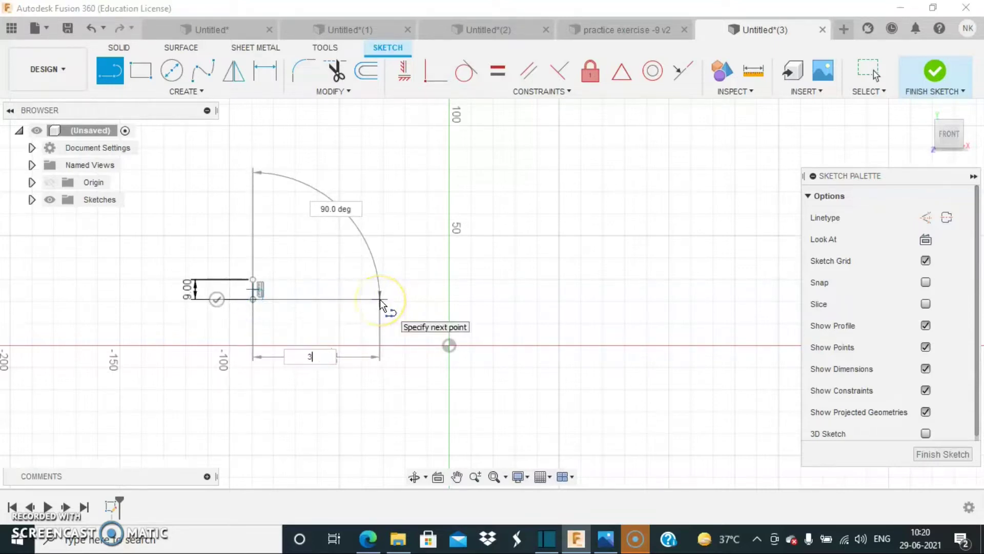
pyautogui.click(347, 305)
pyautogui.moveTo(334, 300); pyautogui.dragTo(328, 250)
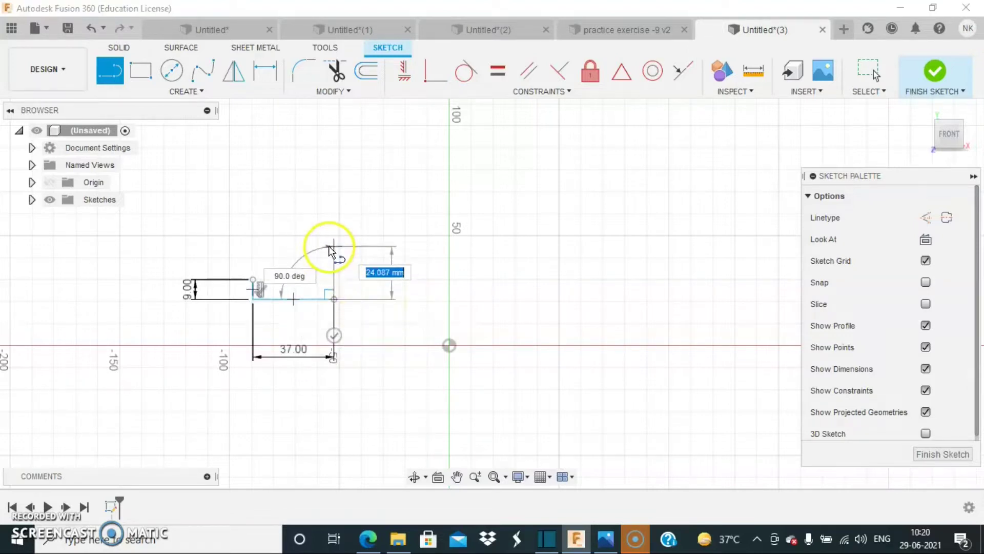
pyautogui.write('14')
pyautogui.press('Tab')
pyautogui.click(329, 248)
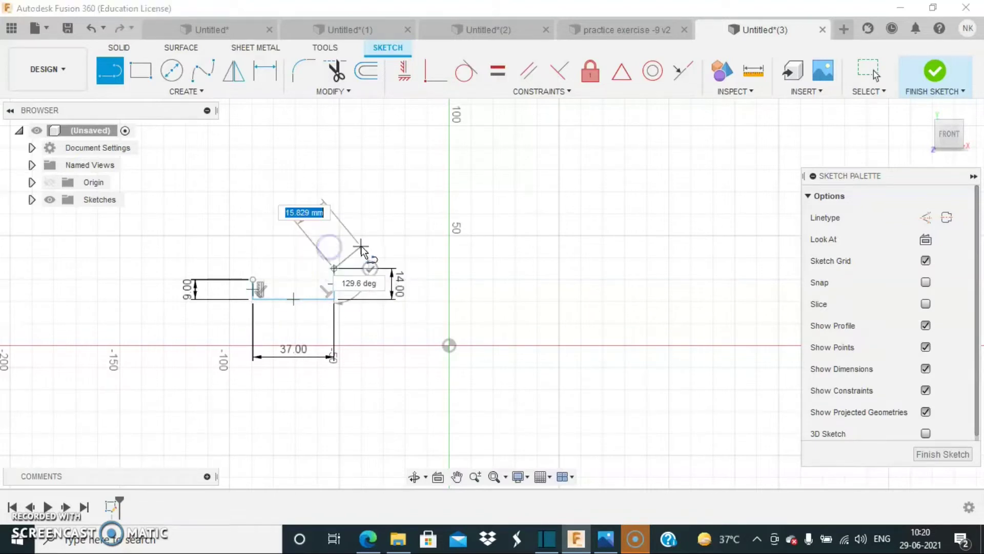
# Continue the profile outline with edges 18 mm to the right, 14 mm down and 37 mm to the right
pyautogui.write('18')
pyautogui.press('Tab')
pyautogui.click(425, 273)
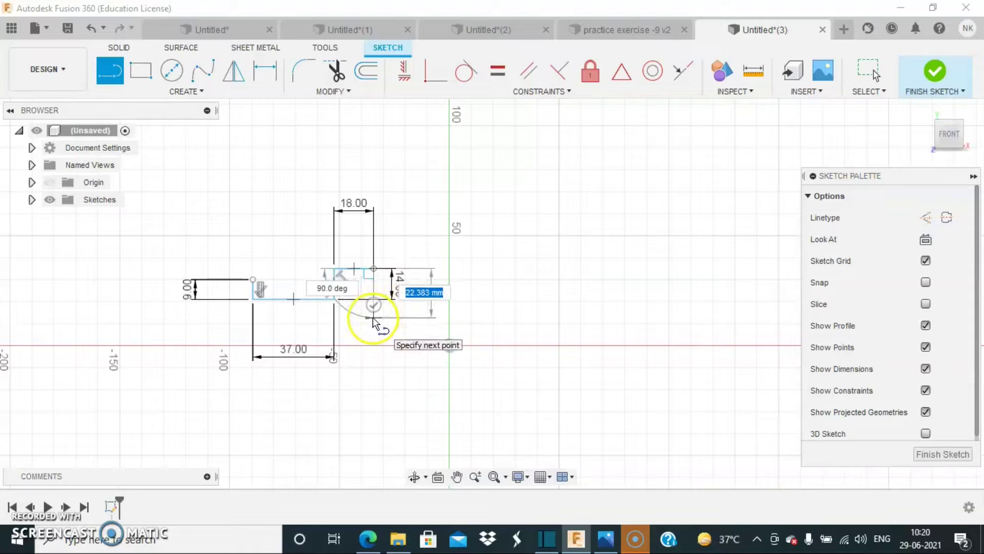
pyautogui.write('9')
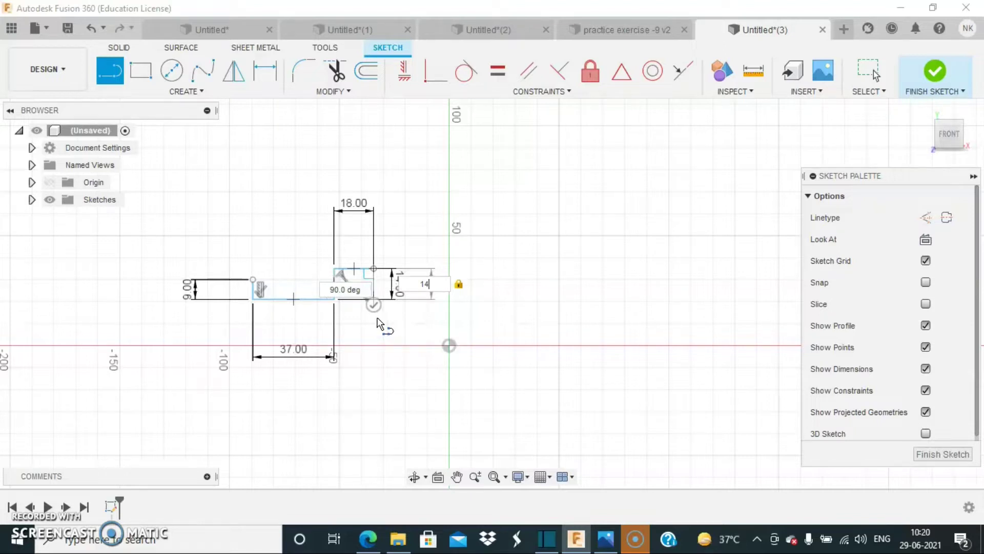
pyautogui.click(418, 307)
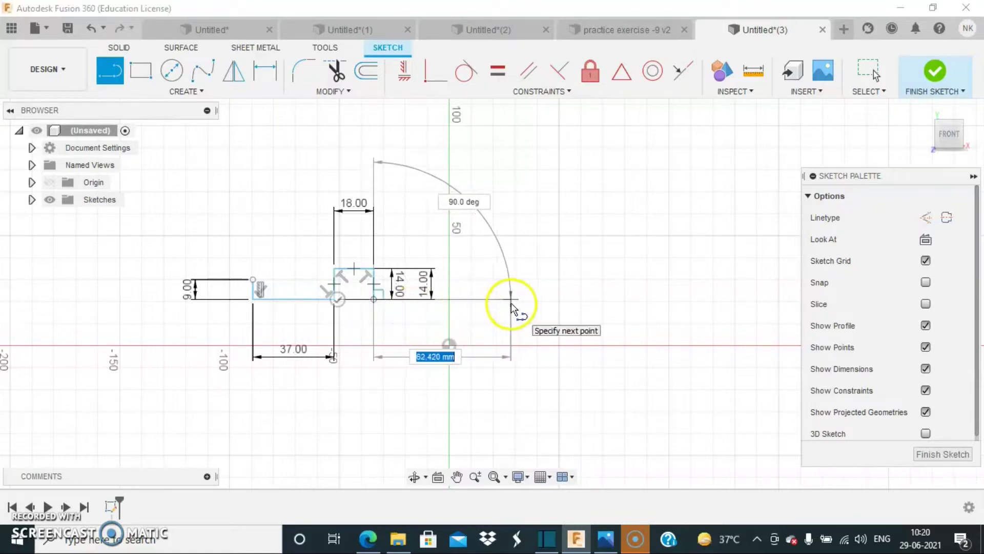
pyautogui.write('37')
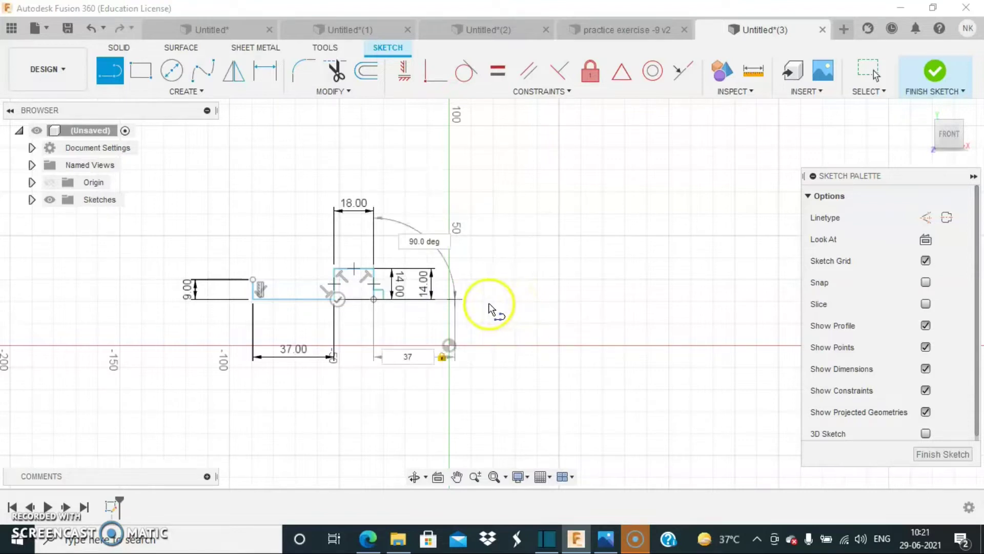
pyautogui.click(470, 308)
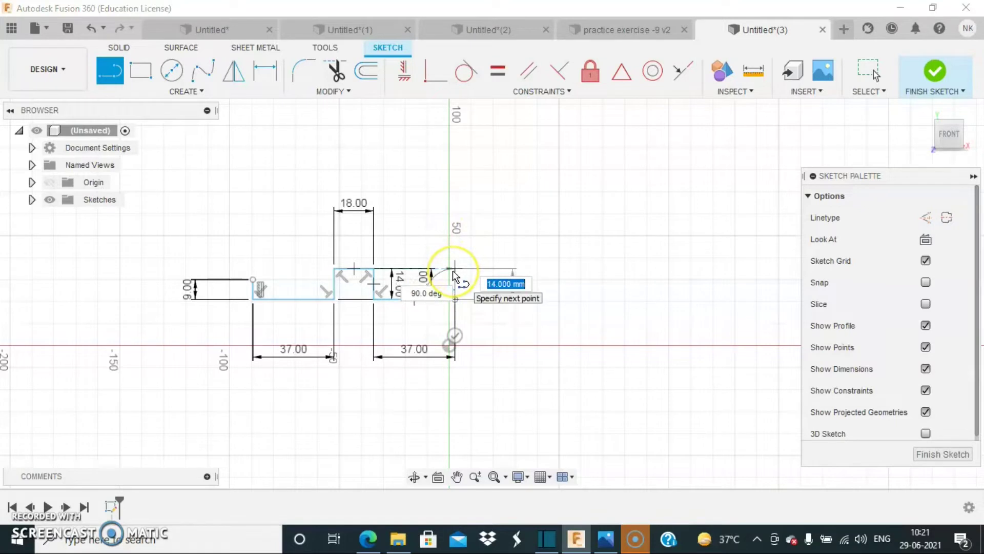
# Continue the profile outline with edges 9 mm up, 28 mm to the left and 14 mm up
pyautogui.click(452, 277)
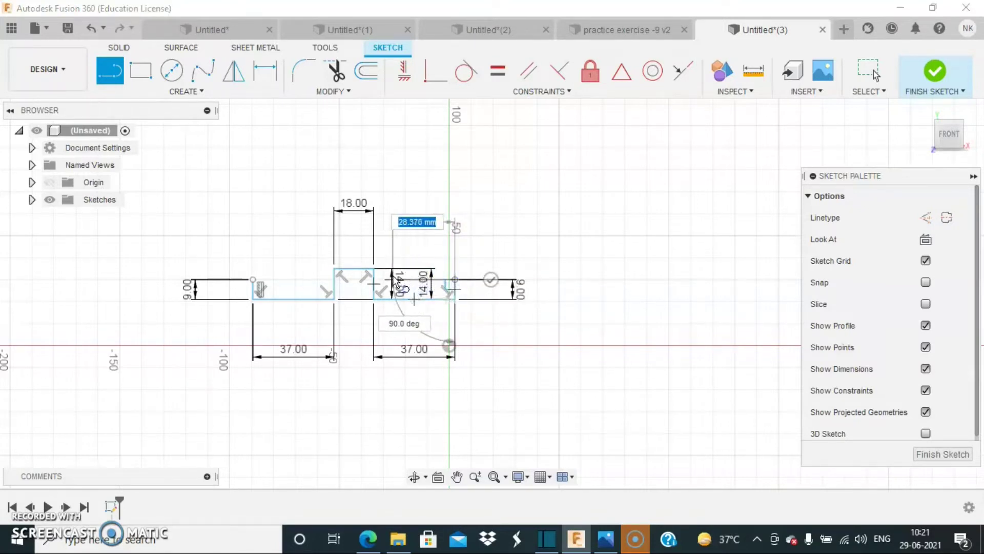
pyautogui.write('28')
pyautogui.press('Tab')
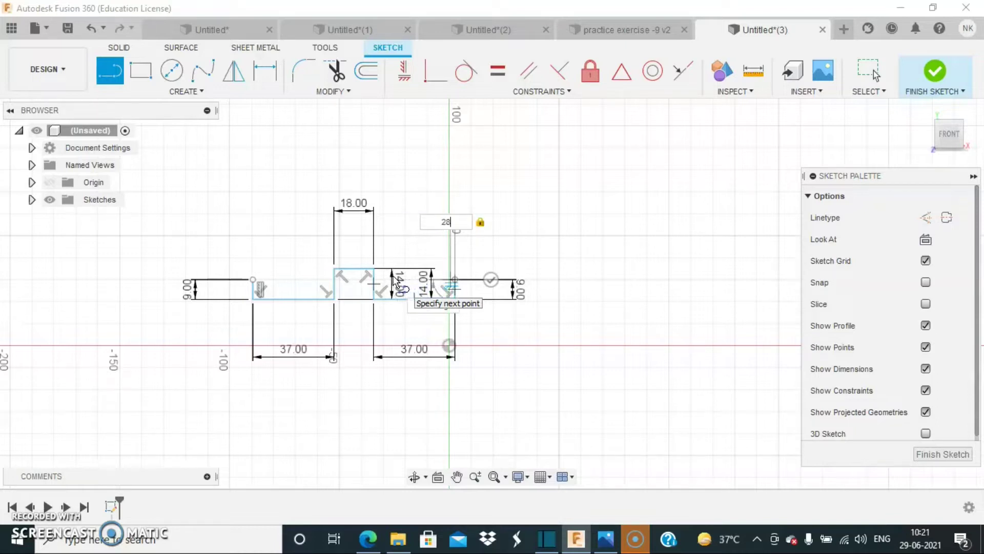
pyautogui.click(396, 281)
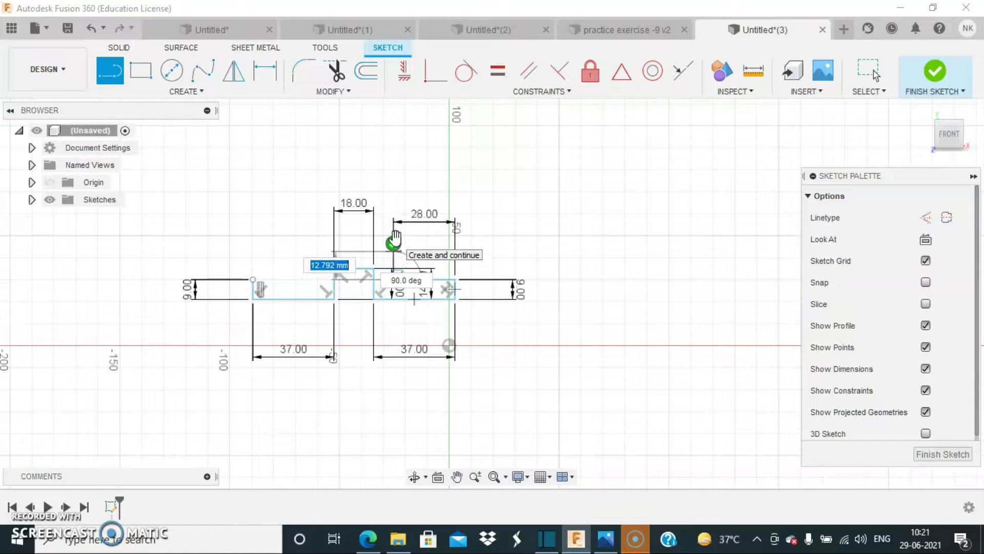
pyautogui.press('Tab')
pyautogui.write('14')
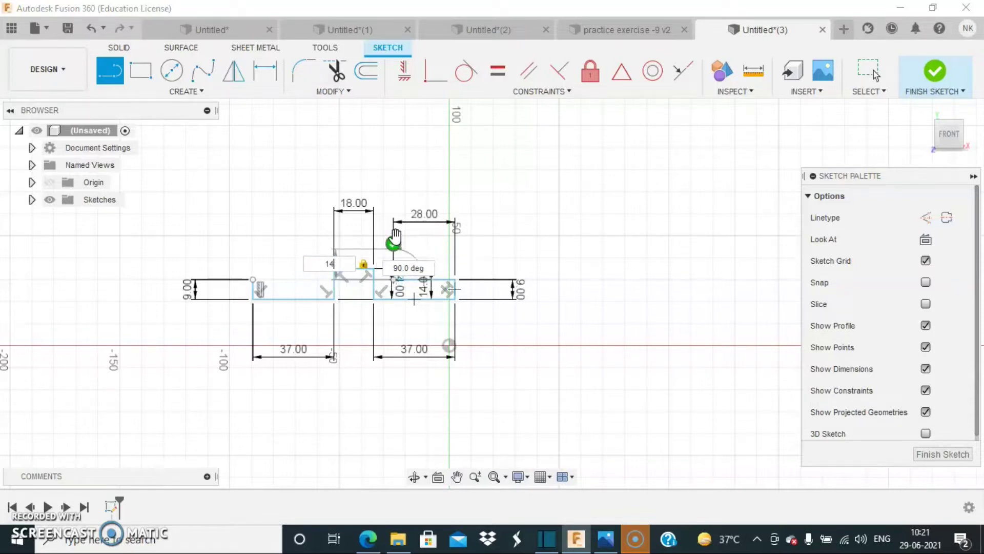
pyautogui.click(396, 227)
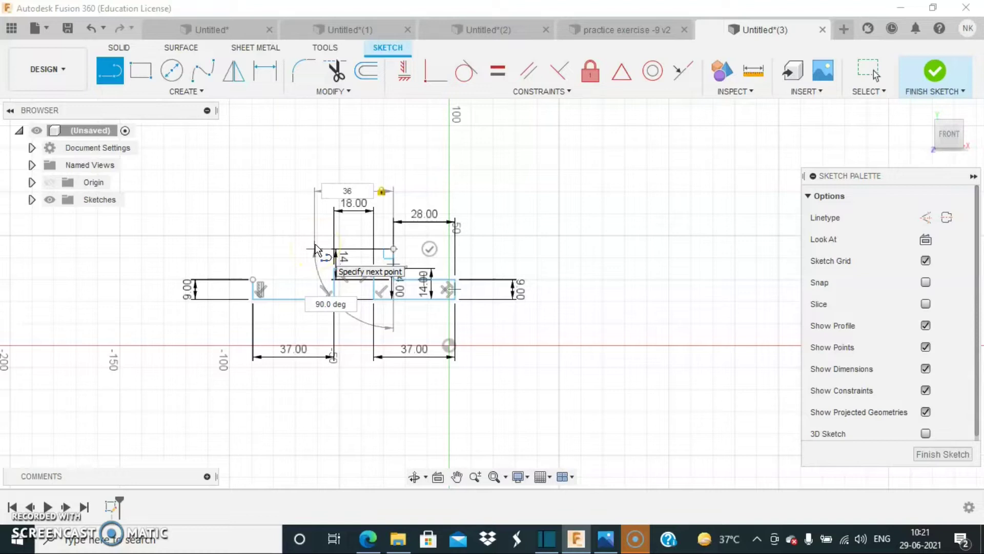
# Draw the profile's 36 mm top edge to the left, and close the outline down and back to its start point
pyautogui.click(314, 249)
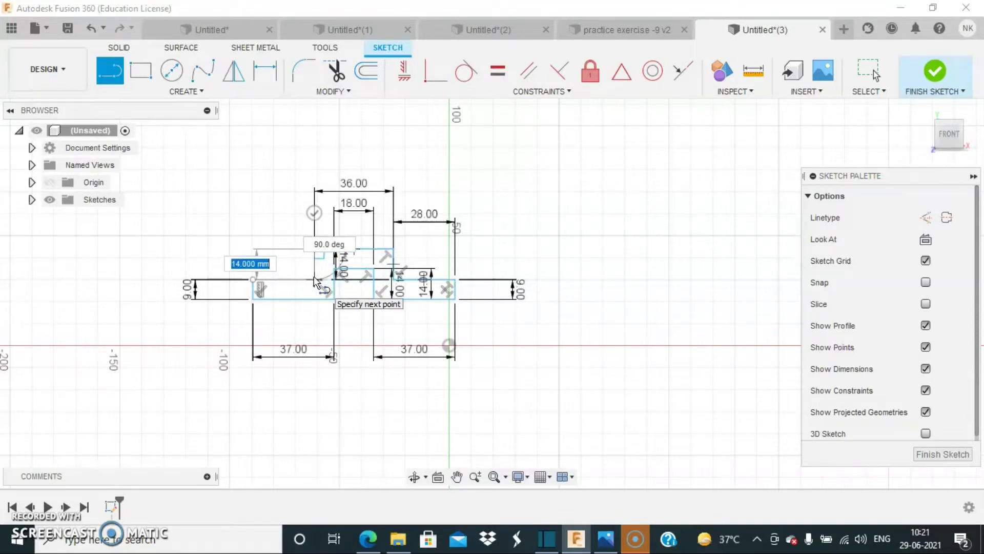
pyautogui.click(315, 280)
pyautogui.click(253, 279)
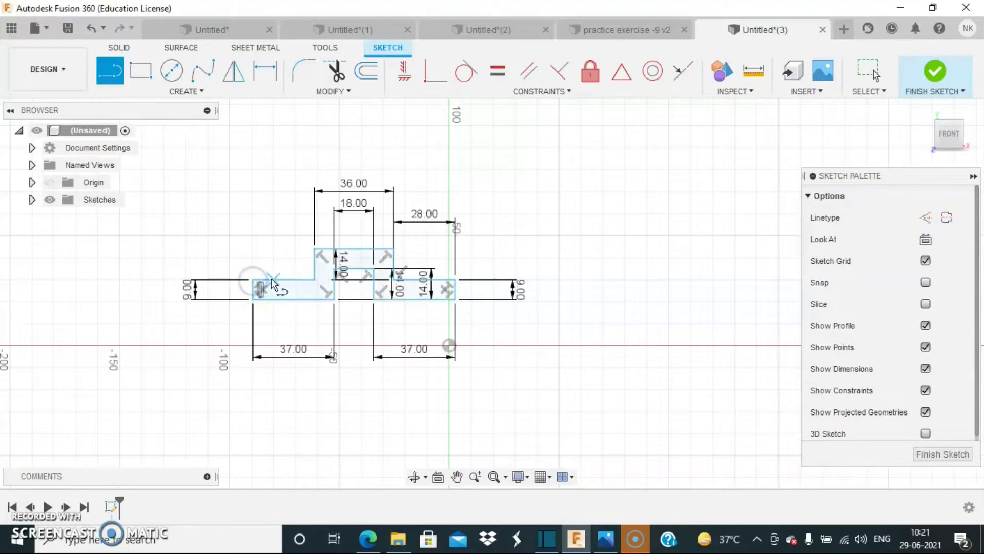
pyautogui.press('Escape')
# Turn on snapping for the sketch and finish the stepped profile sketch
pyautogui.scroll(3, 468, 242)
pyautogui.moveTo(523, 237)
pyautogui.mouseDown(button='middle')
pyautogui.moveTo(538, 244)
pyautogui.moveTo(660, 203)
pyautogui.mouseUp(button='middle')
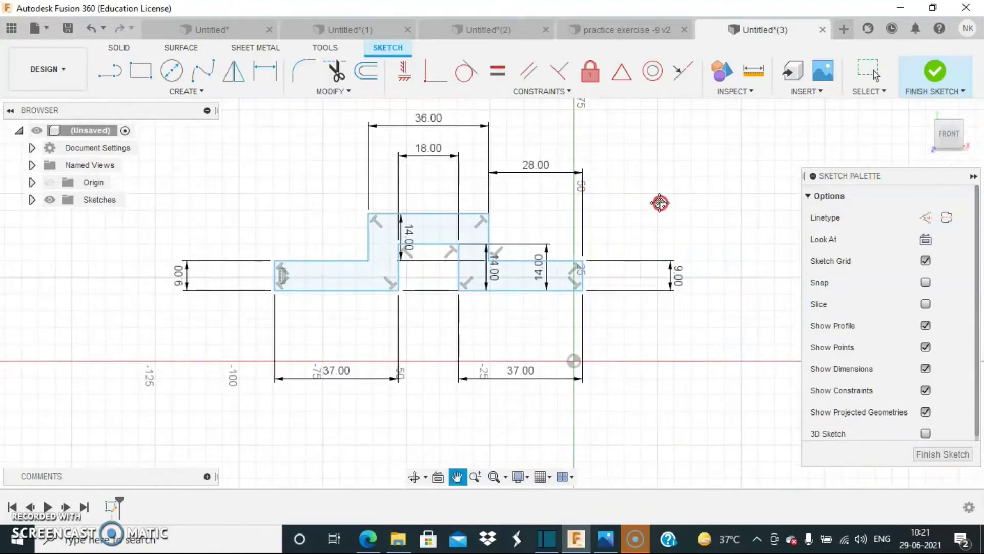
pyautogui.press('l')
pyautogui.click(925, 282)
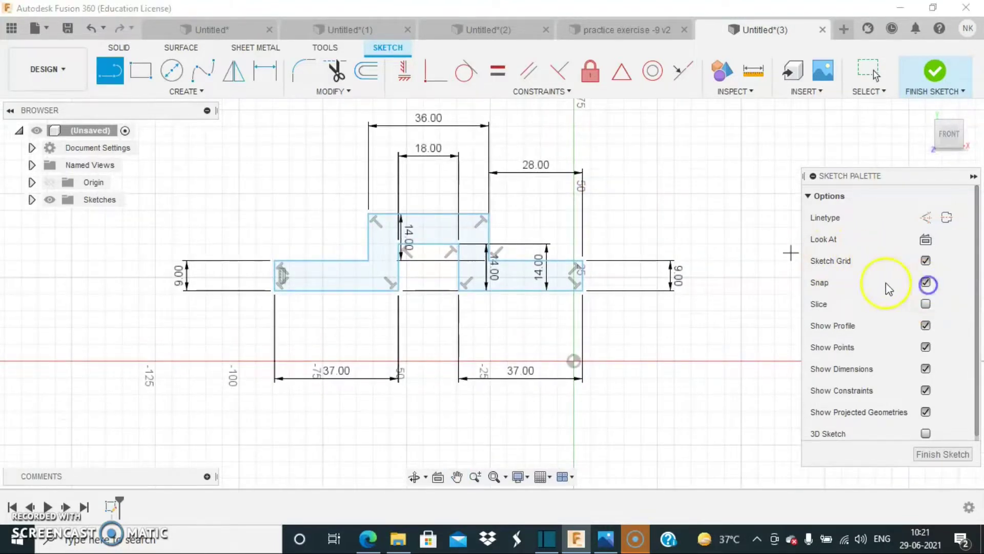
pyautogui.scroll(3, 630, 213)
pyautogui.scroll(-3, 629, 213)
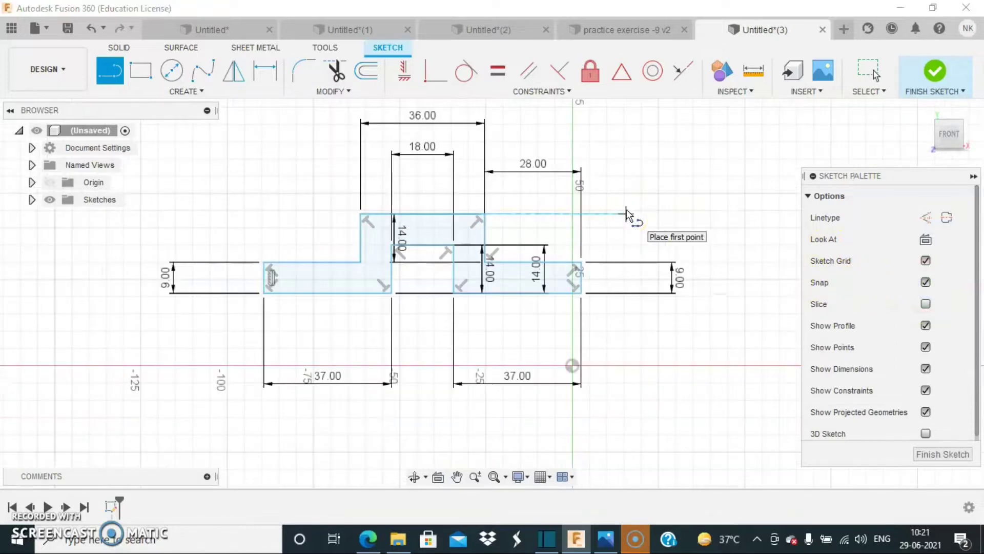
pyautogui.click(934, 75)
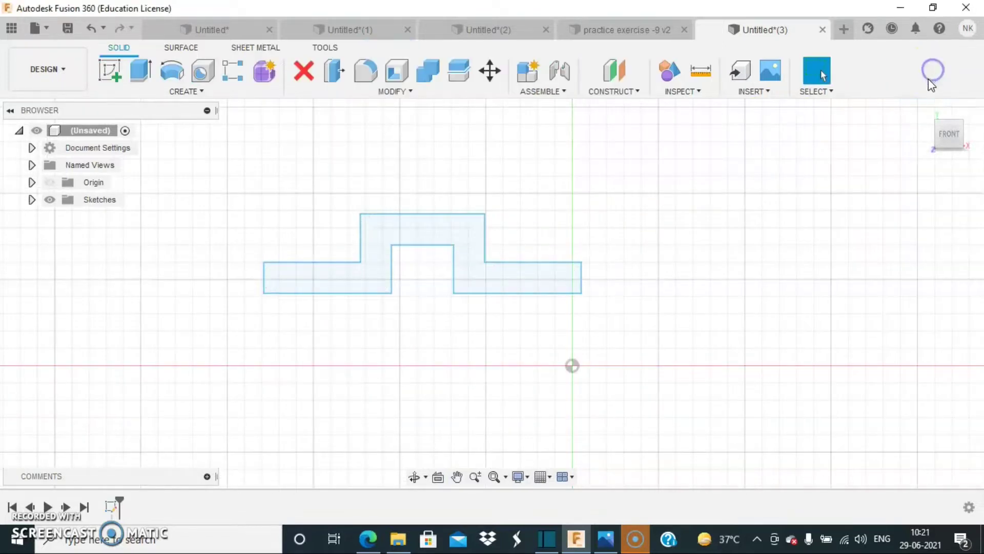
# Check the base dimensions in the reference image in Photos, and extrude the stepped profile by -40 mm as a new body
pyautogui.click(925, 110)
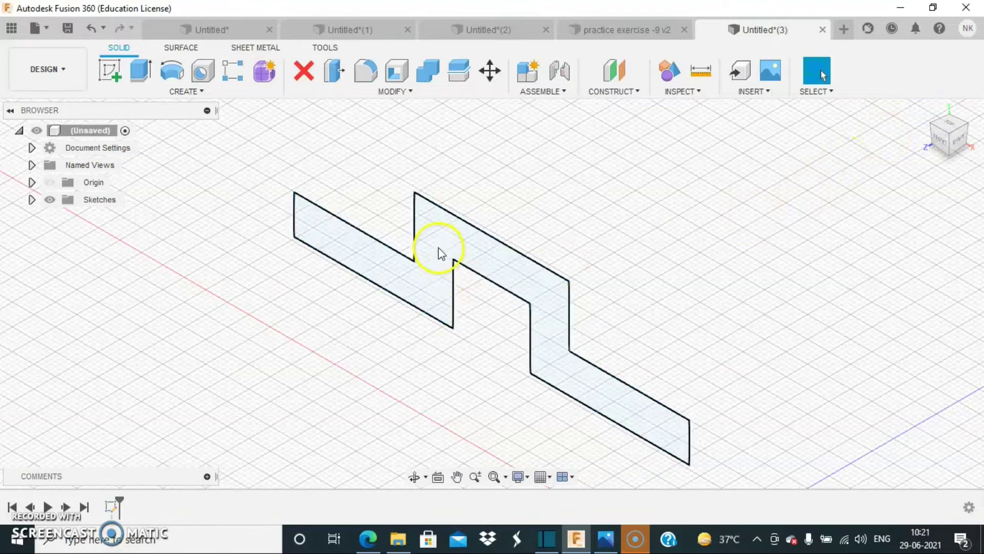
pyautogui.click(605, 537)
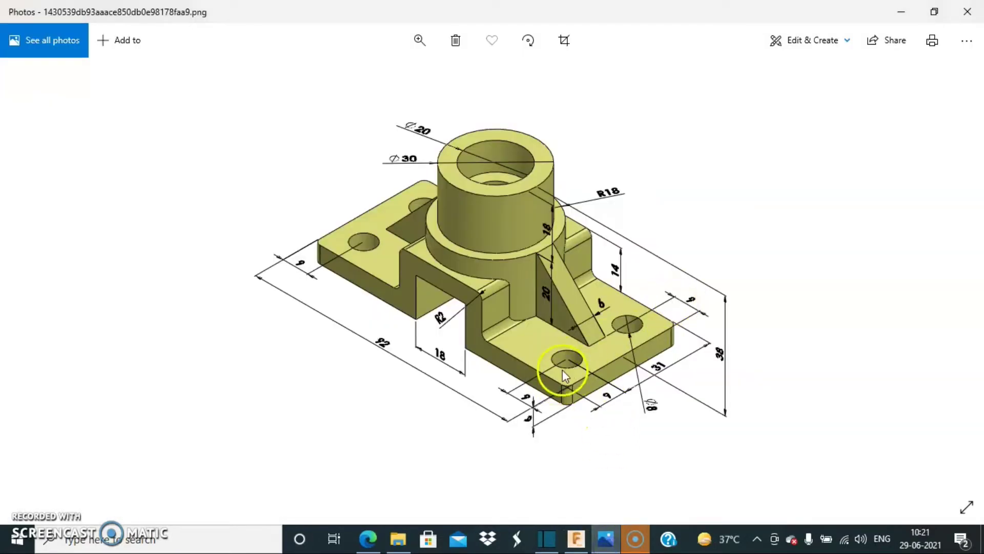
pyautogui.click(576, 537)
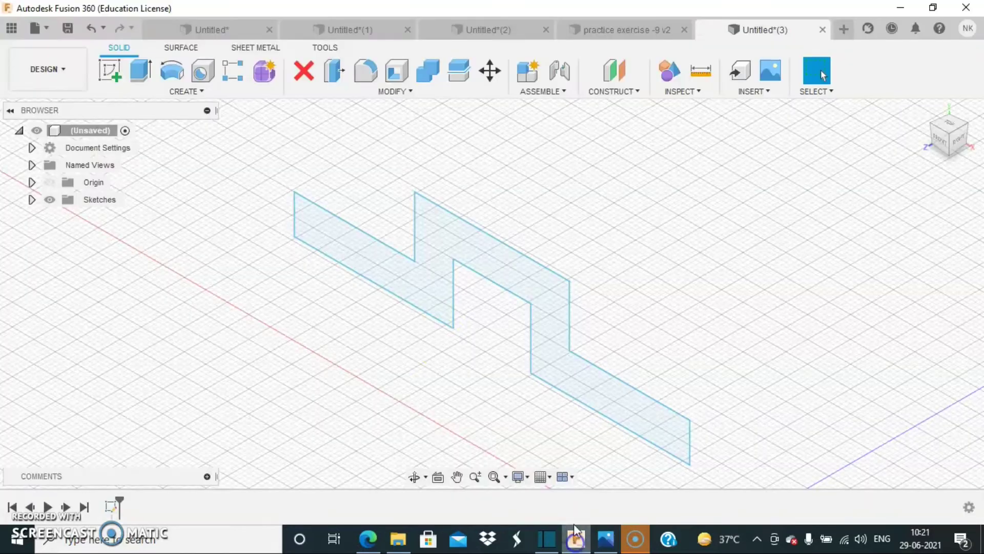
pyautogui.click(138, 73)
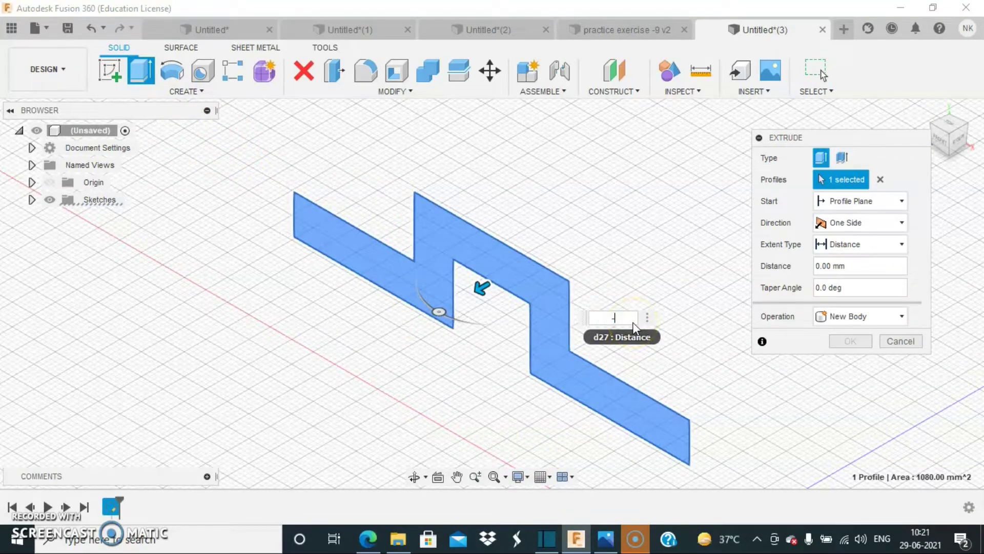
pyautogui.write('-40')
pyautogui.press('Return')
pyautogui.press('Return')
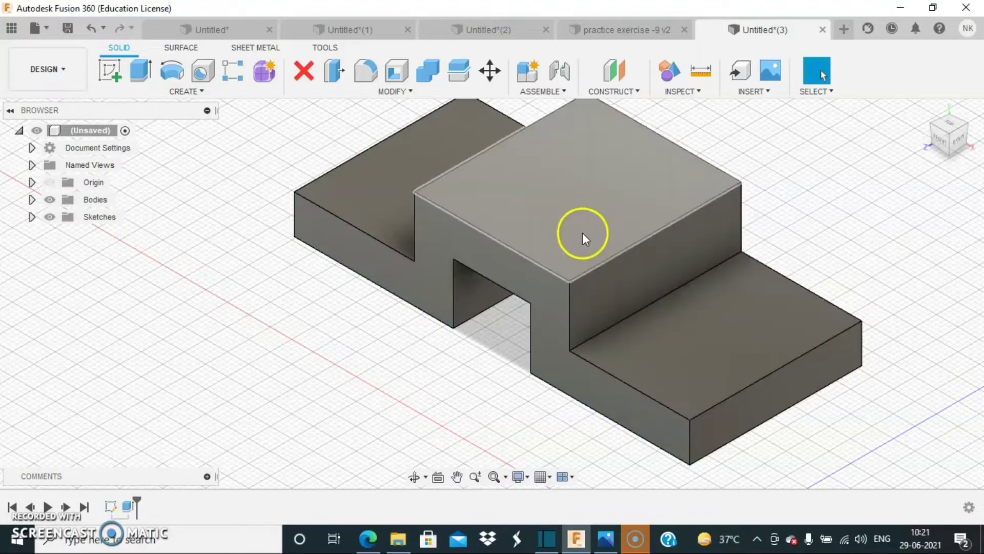
# Check the cylindrical boss in the reference image in Photos, and create a sketch on the raised block's top face
pyautogui.click(605, 538)
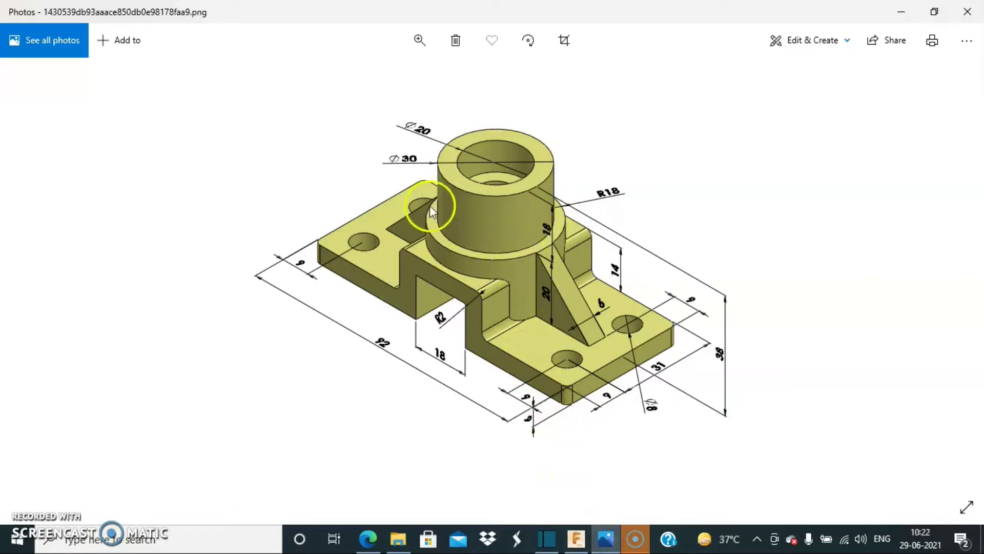
pyautogui.click(576, 538)
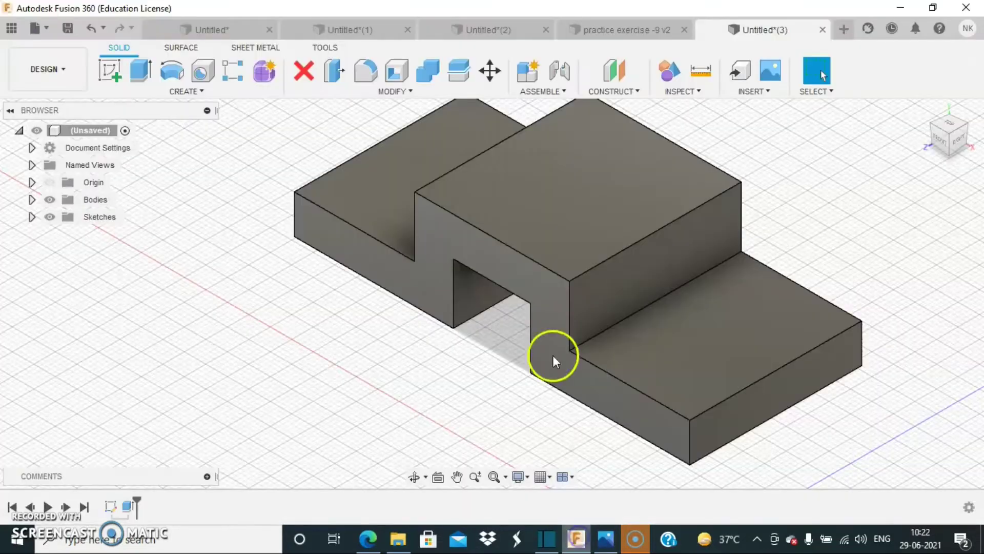
pyautogui.click(558, 220)
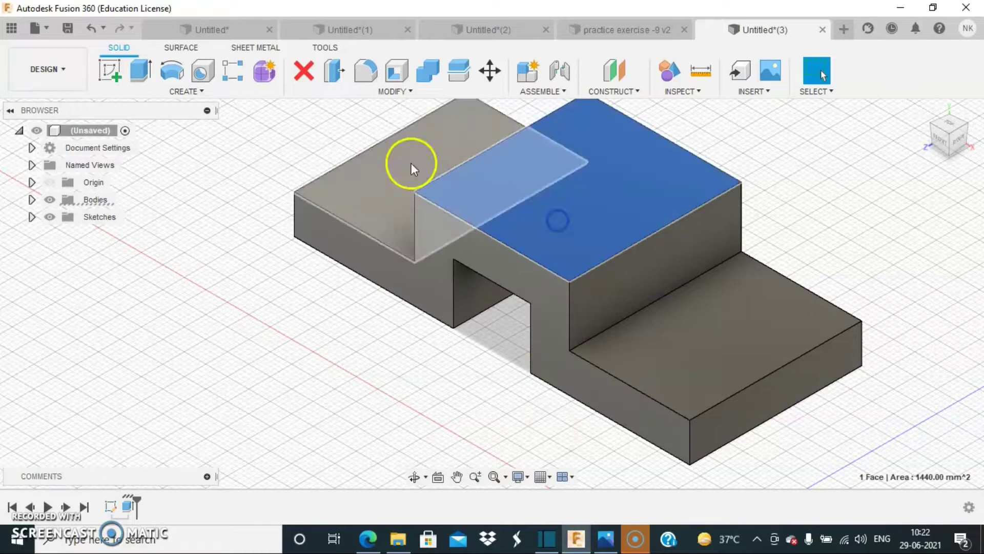
pyautogui.click(110, 70)
pyautogui.scroll(-3, 670, 201)
pyautogui.moveTo(670, 201)
pyautogui.mouseDown(button='middle')
pyautogui.moveTo(564, 248)
pyautogui.moveTo(583, 250)
pyautogui.mouseUp(button='middle')
pyautogui.scroll(4, 573, 250)
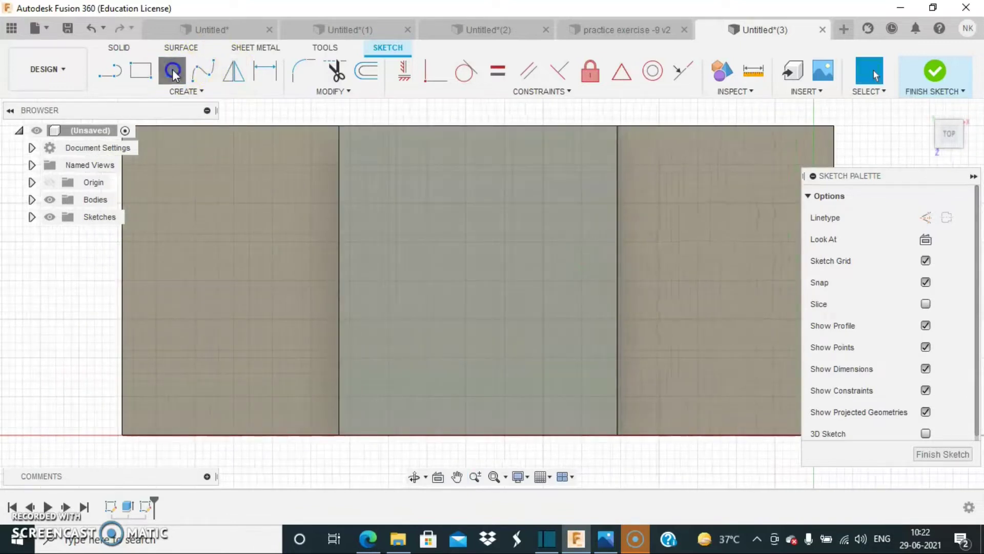
# Draw vertical and horizontal construction centerlines between the midpoints of opposite edges of the raised top face
pyautogui.click(171, 70)
pyautogui.click(117, 72)
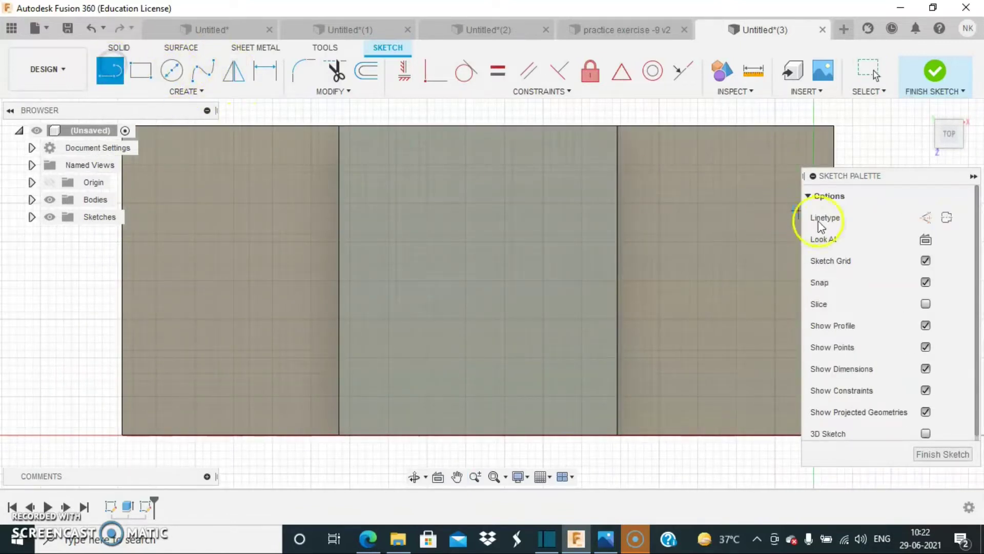
pyautogui.click(926, 215)
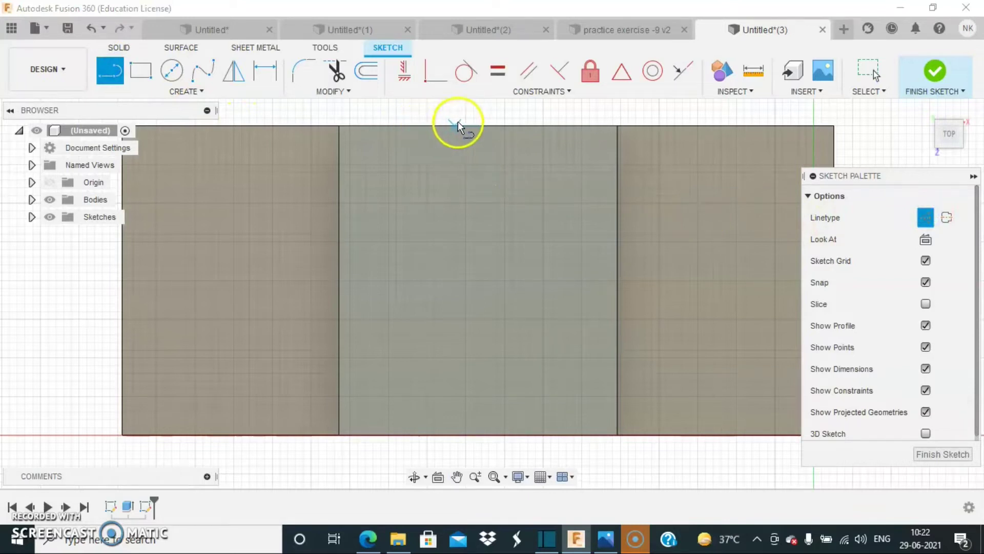
pyautogui.click(339, 126)
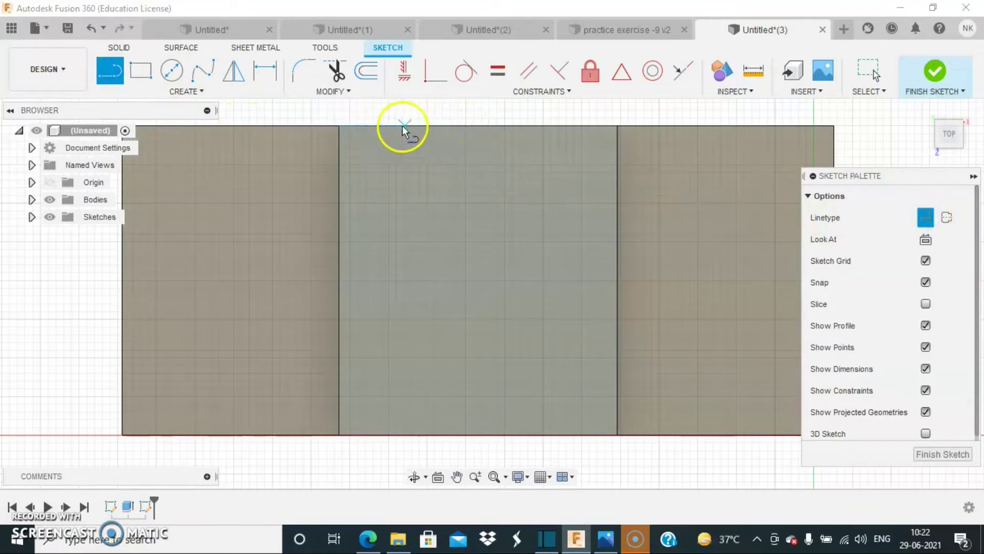
pyautogui.click(475, 125)
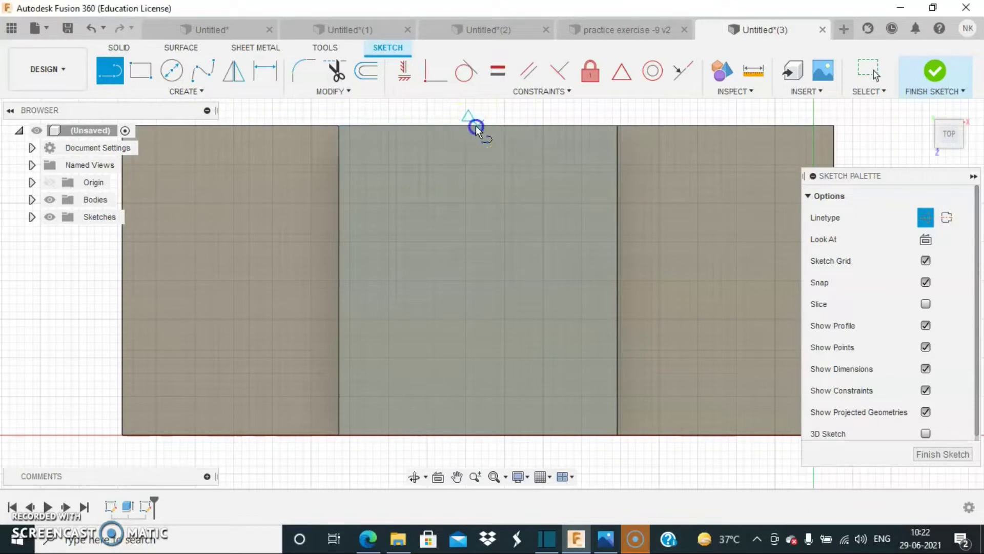
pyautogui.doubleClick(486, 440)
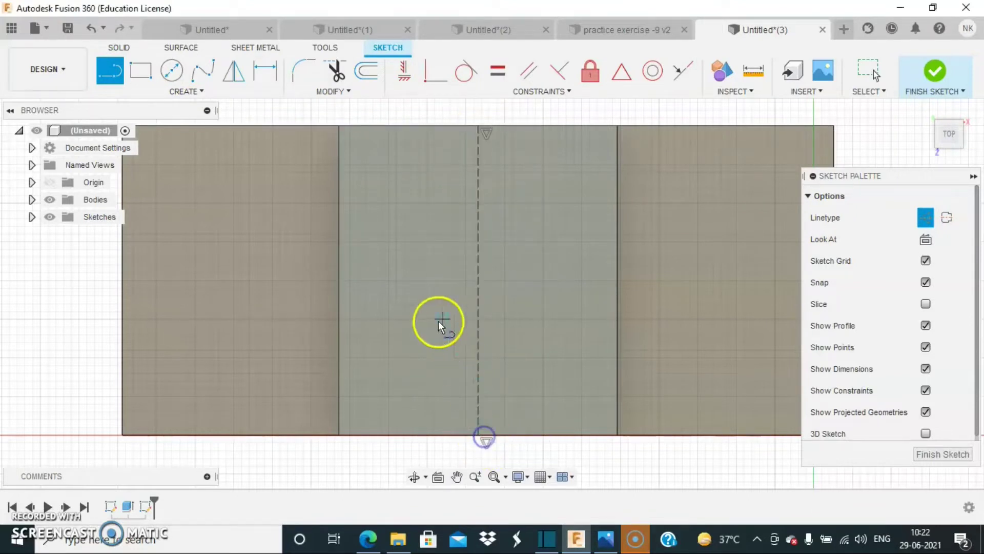
pyautogui.click(339, 280)
pyautogui.doubleClick(618, 279)
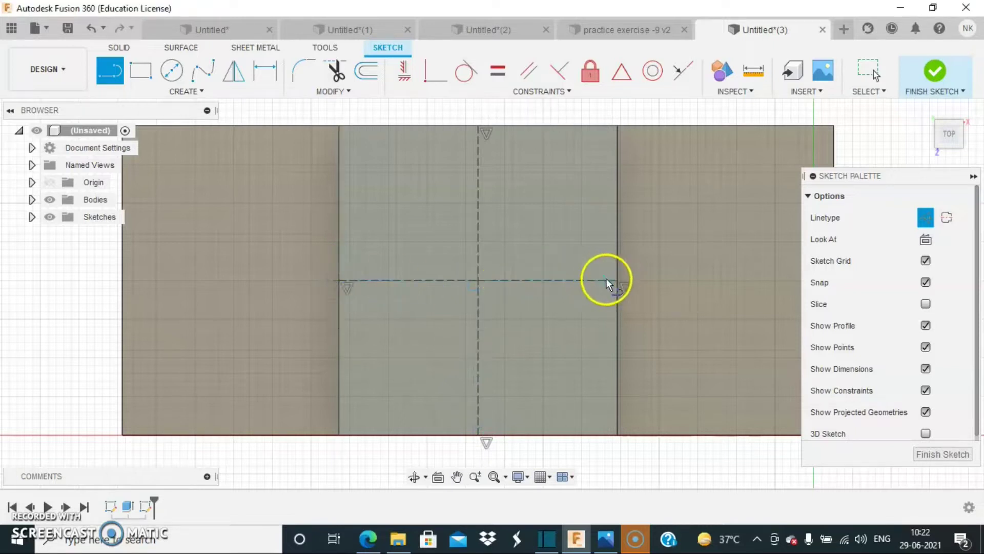
# Draw a 40 mm diameter circle in normal linetype, centered on the intersection of the construction centerlines
pyautogui.click(172, 70)
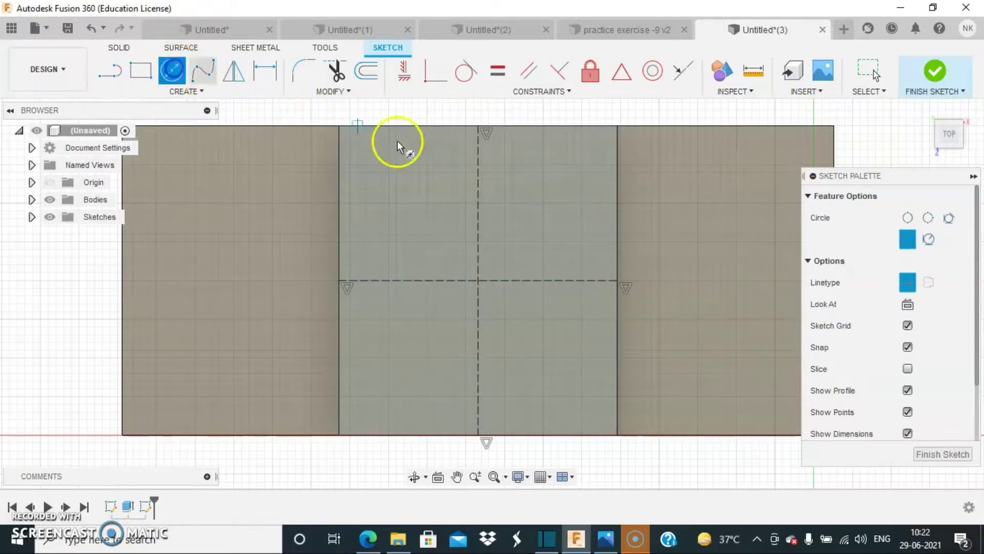
pyautogui.click(906, 282)
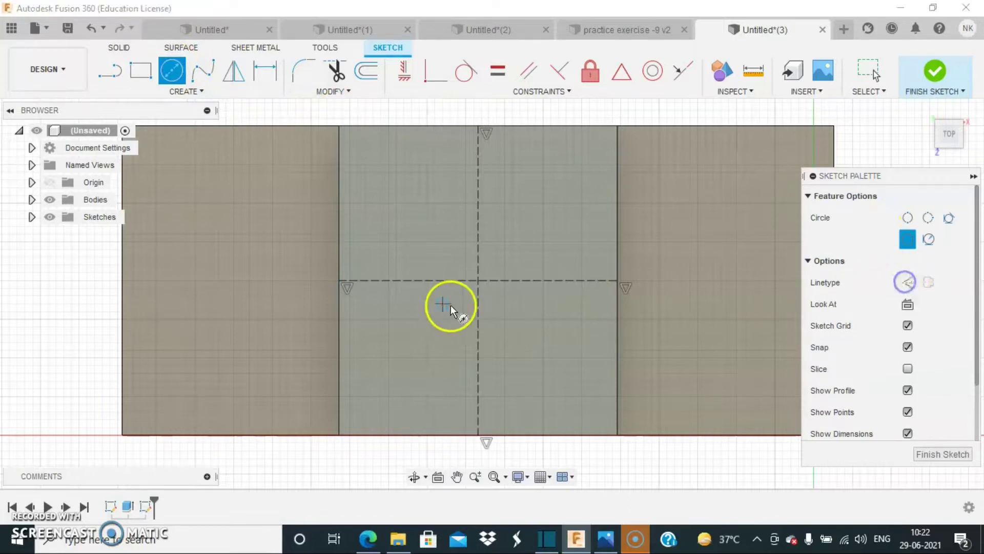
pyautogui.click(478, 280)
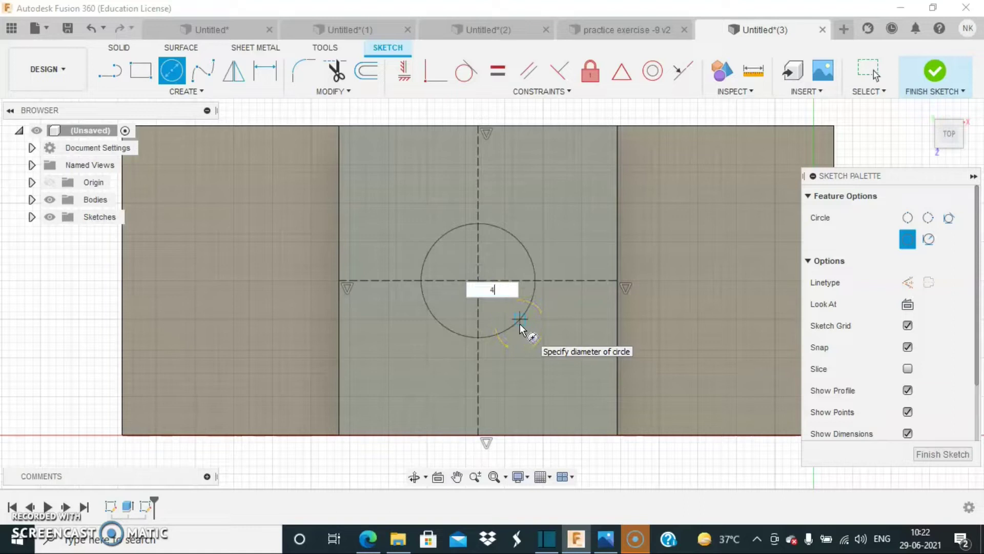
pyautogui.press('Return')
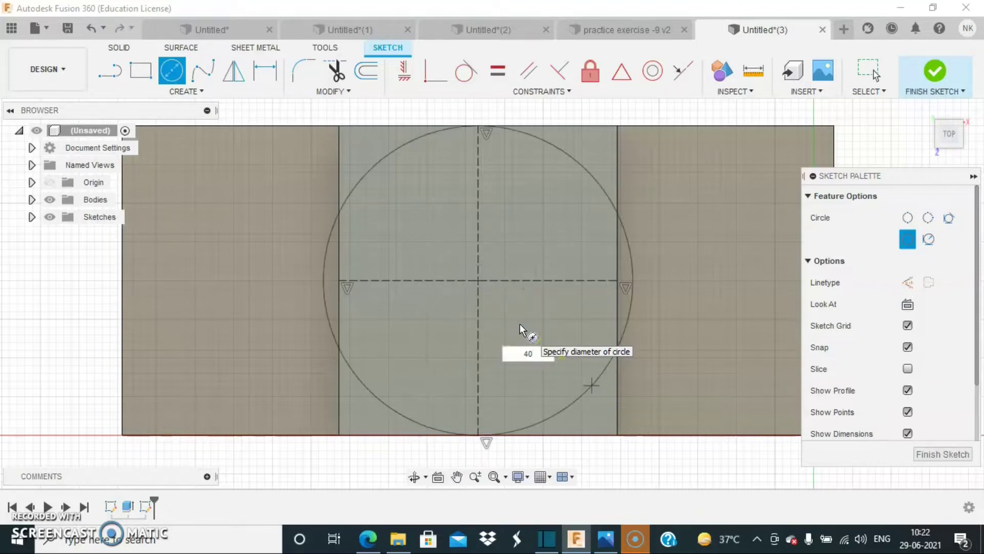
pyautogui.press('Return')
pyautogui.press('Escape')
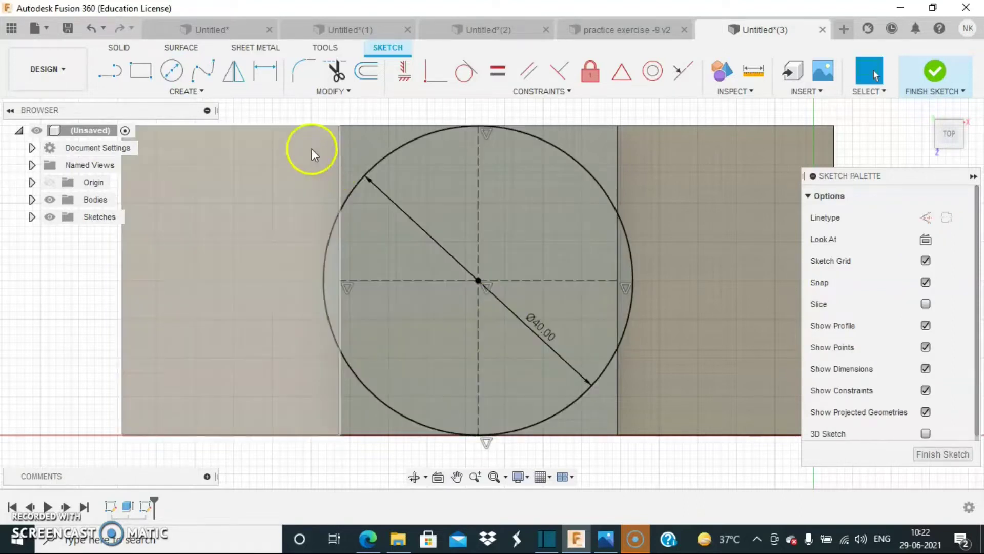
# Add a concentric 36 mm diameter circle and finish the boss sketch
pyautogui.click(170, 72)
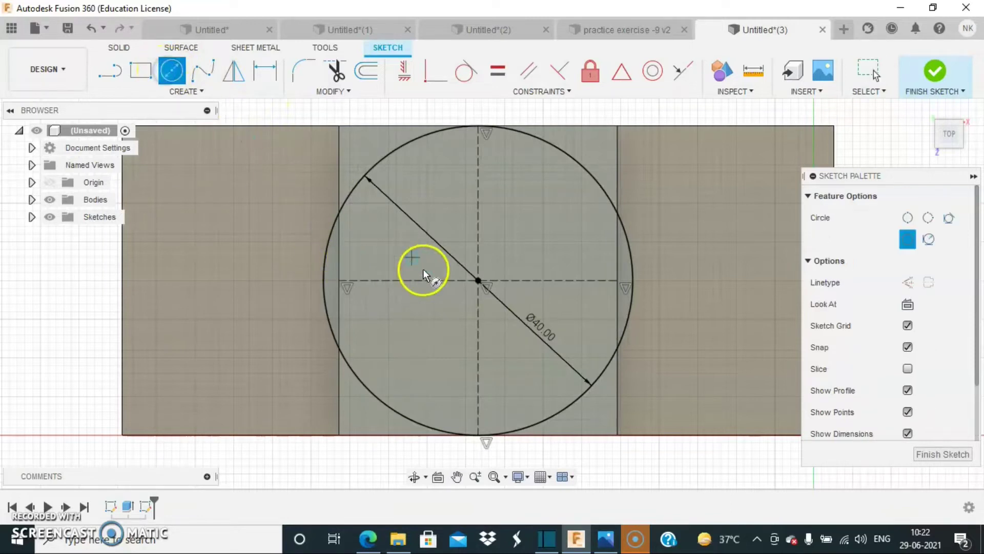
pyautogui.click(472, 281)
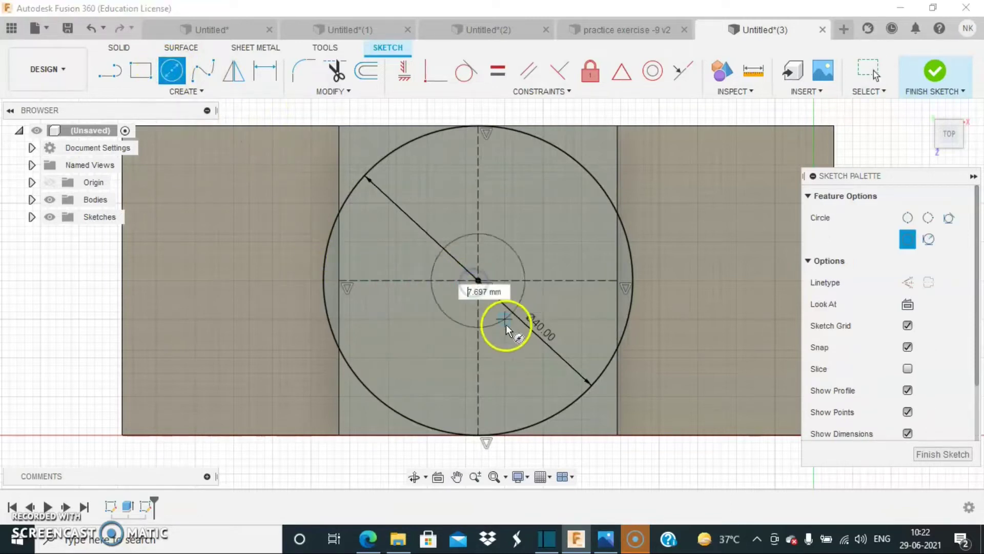
pyautogui.press('Tab')
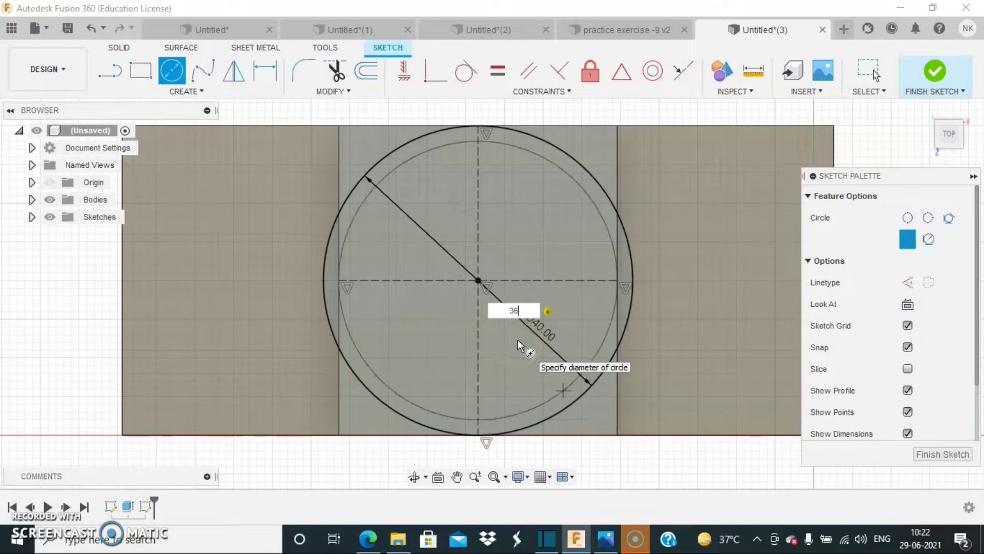
pyautogui.press('Return')
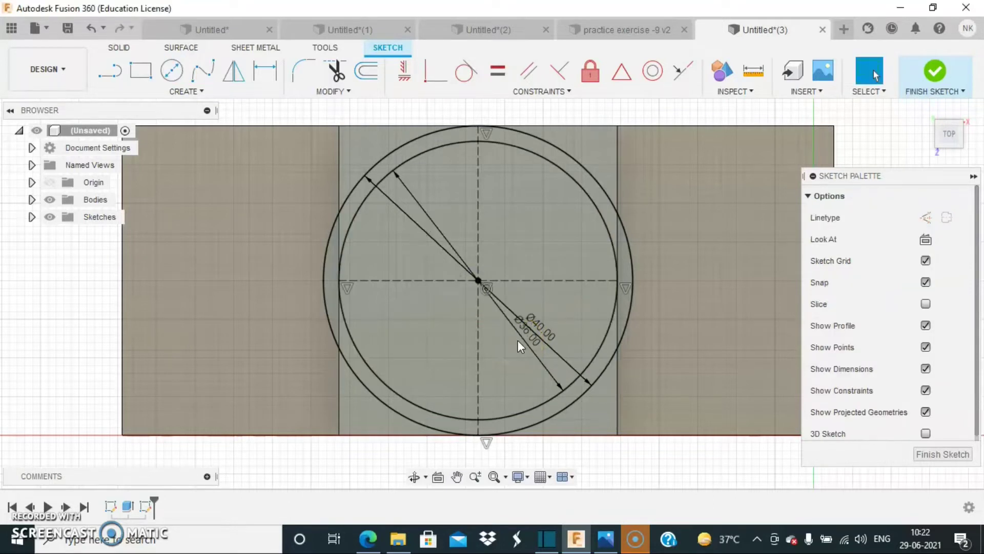
pyautogui.click(936, 75)
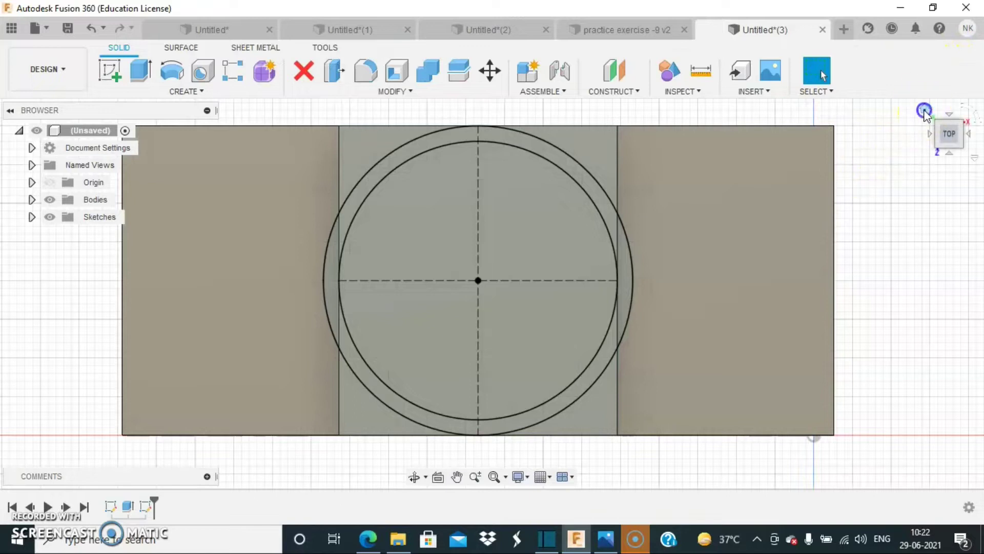
# Check the boss in the reference image in Photos, and extrude the inner 36 mm circle by 6 mm, joined to the base
pyautogui.click(924, 111)
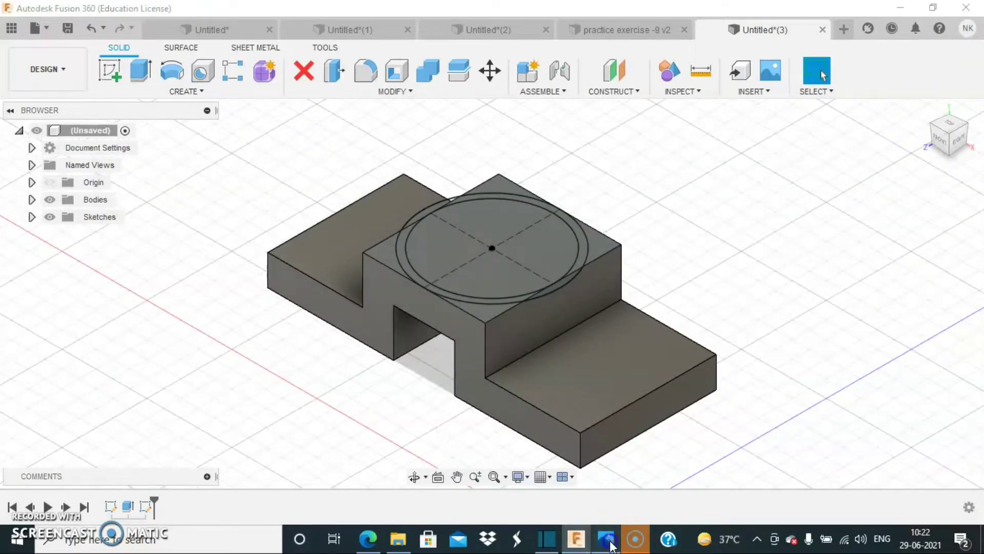
pyautogui.click(610, 543)
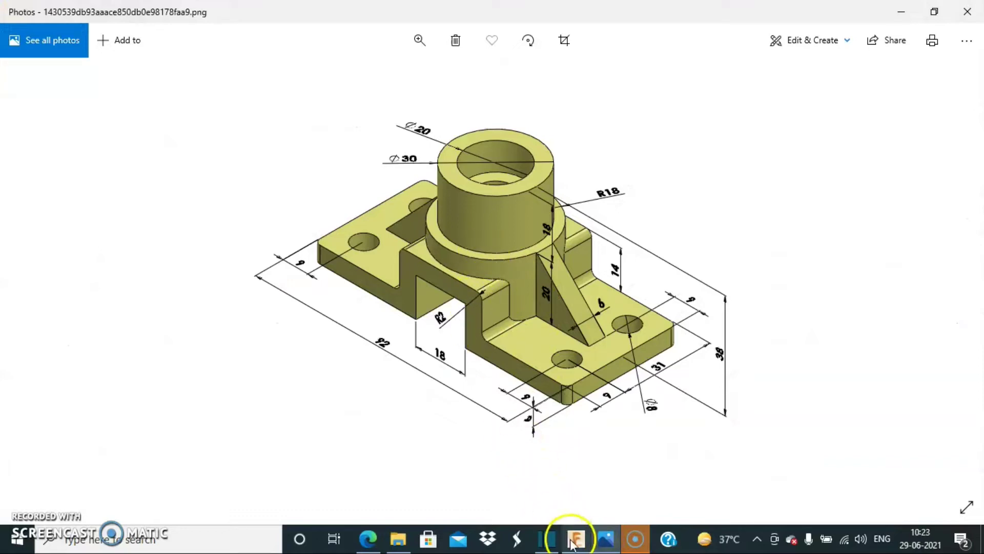
pyautogui.moveTo(577, 541)
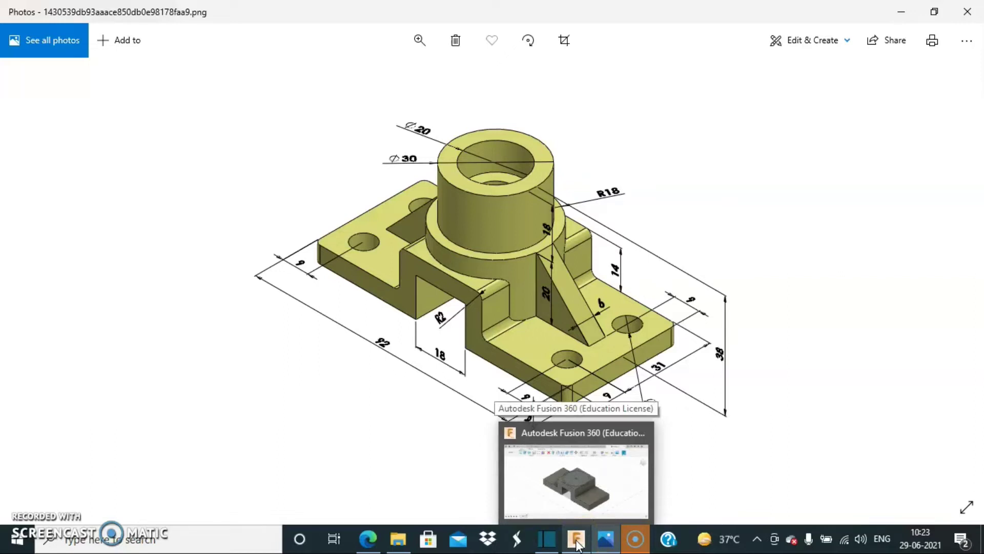
pyautogui.click(577, 541)
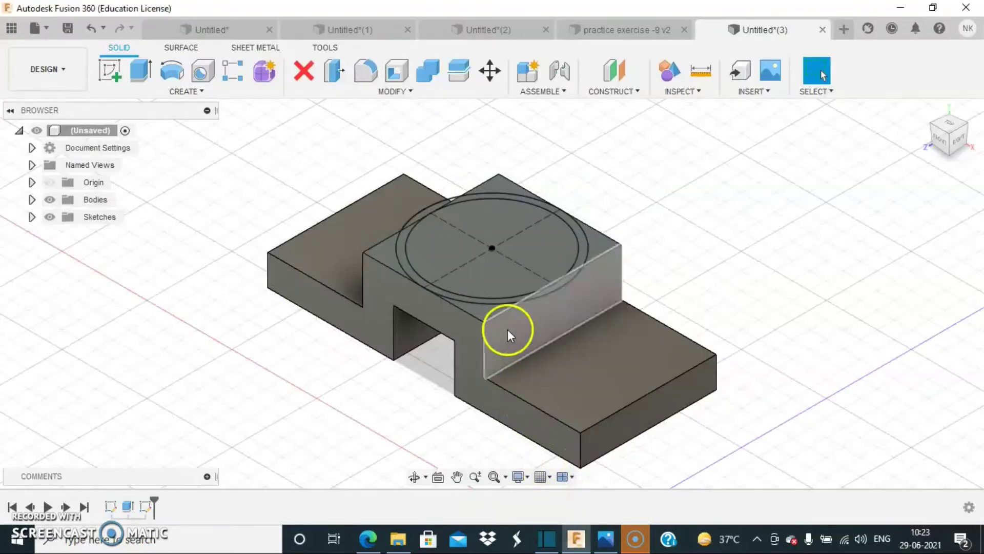
pyautogui.click(461, 244)
pyautogui.click(149, 70)
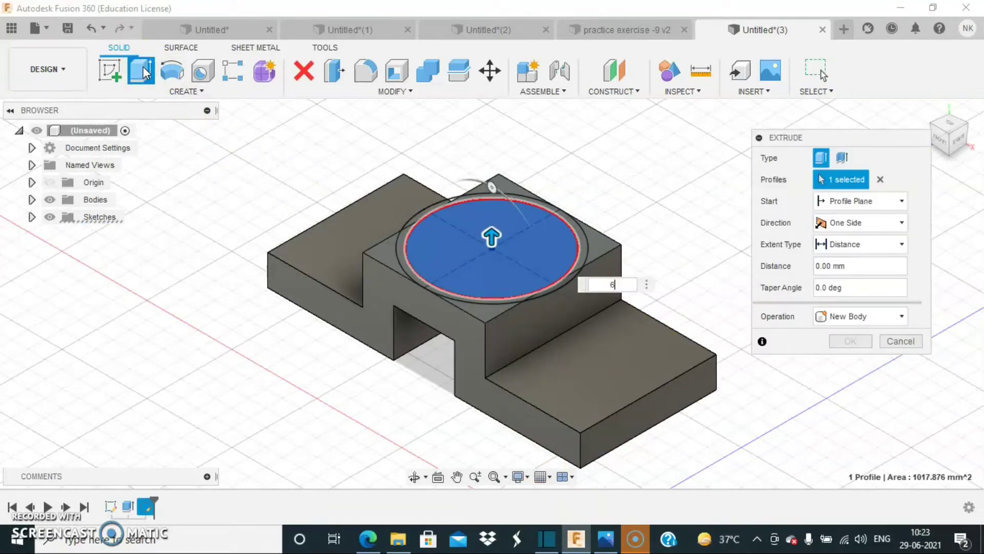
pyautogui.press('Return')
pyautogui.click(850, 341)
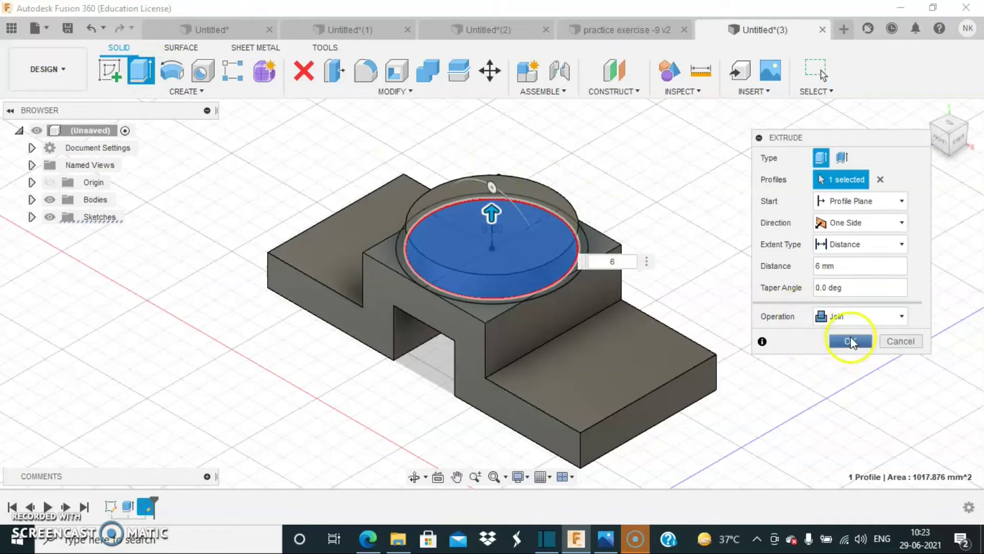
pyautogui.click(140, 76)
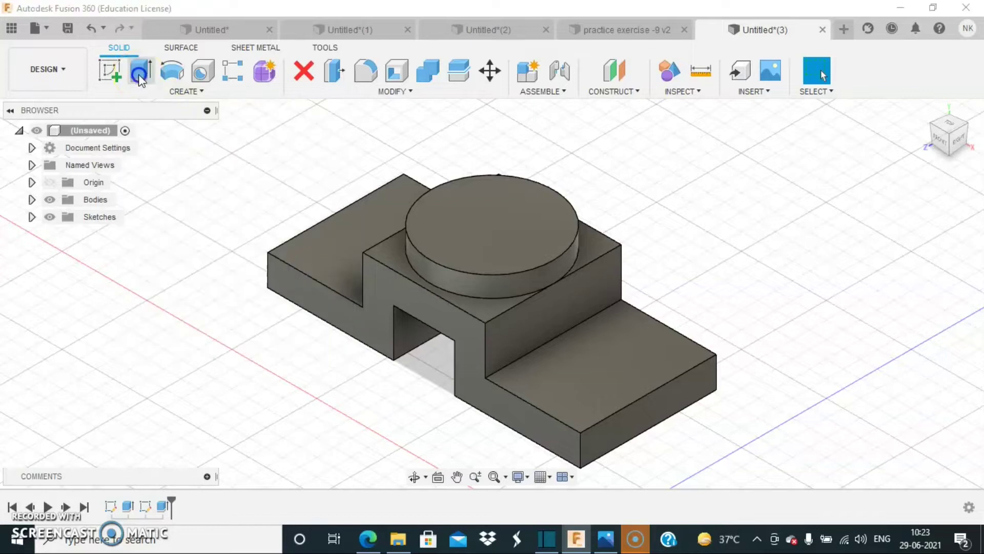
pyautogui.click(31, 218)
pyautogui.click(63, 251)
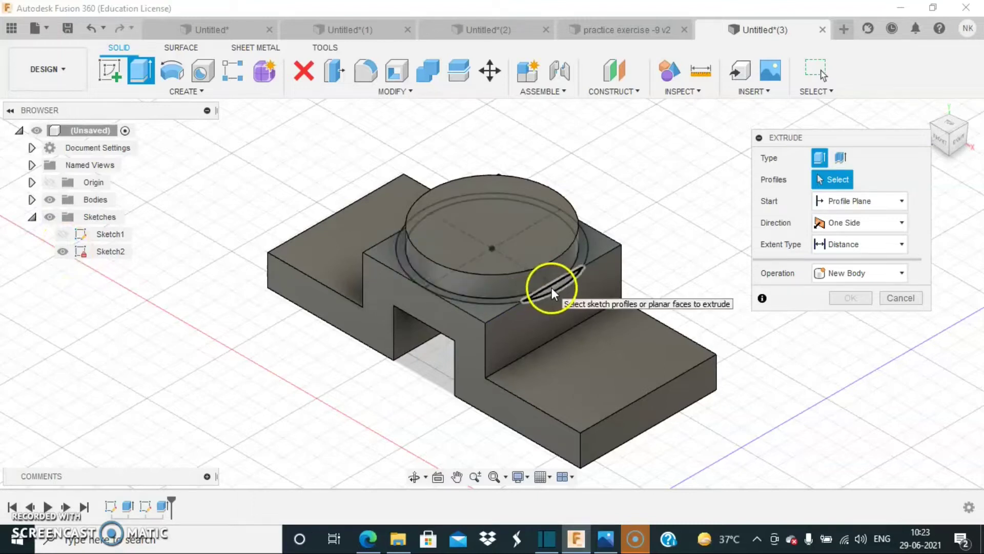
pyautogui.click(500, 297)
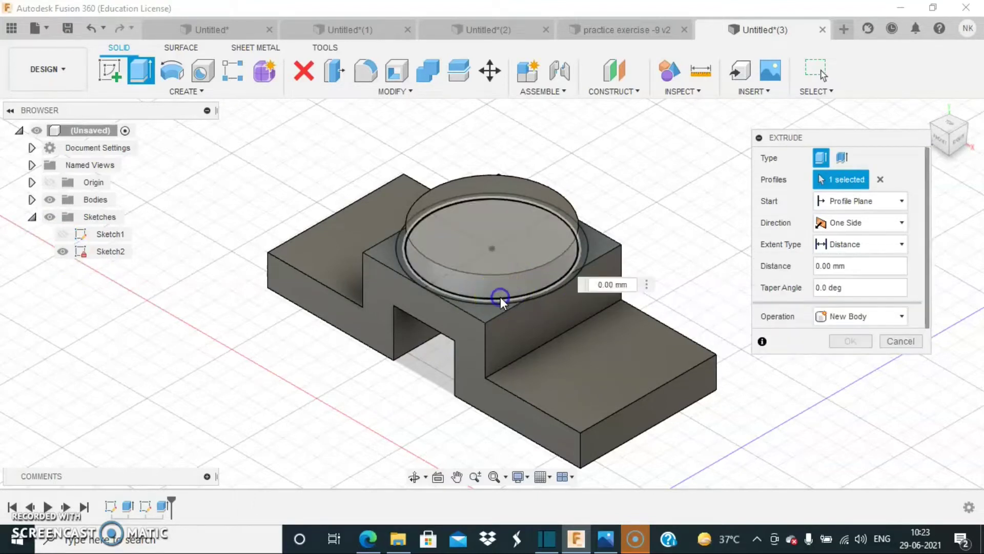
pyautogui.click(553, 287)
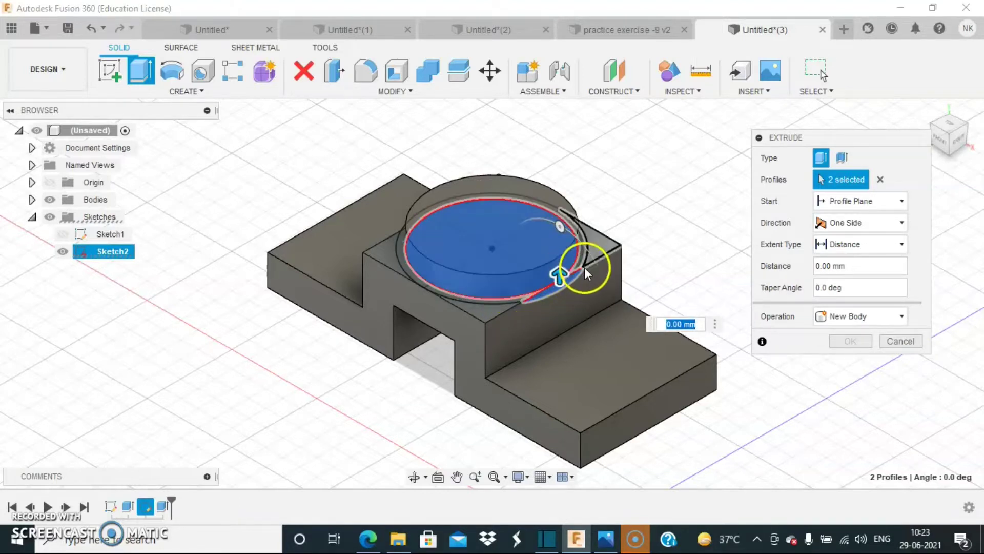
pyautogui.click(894, 342)
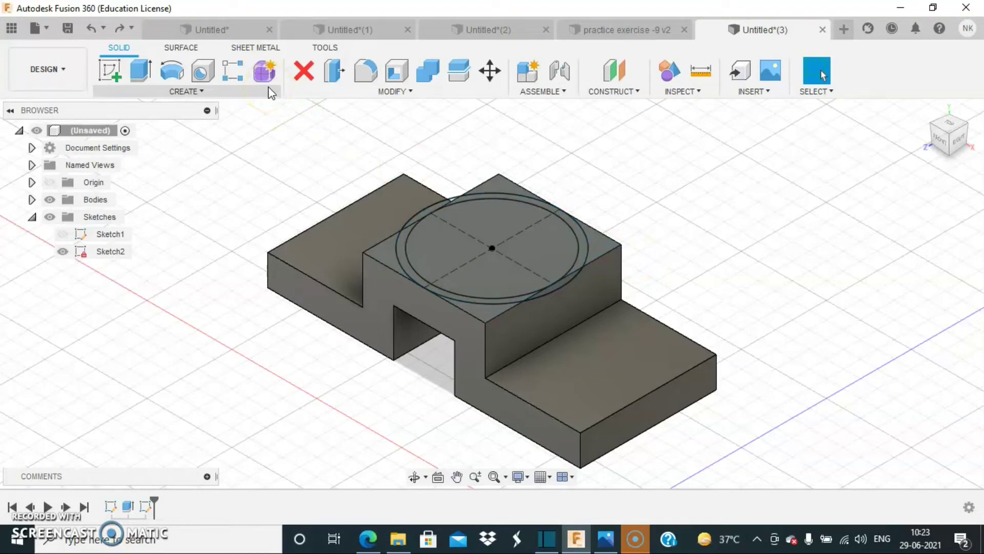
# Extrude the inner circle and the two ring areas lying on the raised block's top face by 6 mm with the Join operation
pyautogui.click(606, 538)
pyautogui.click(606, 538)
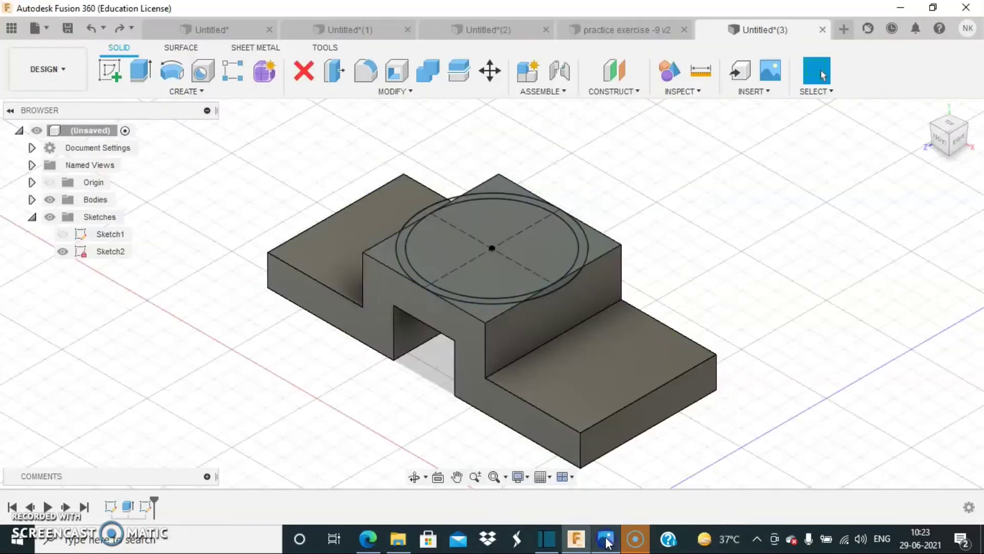
pyautogui.click(138, 72)
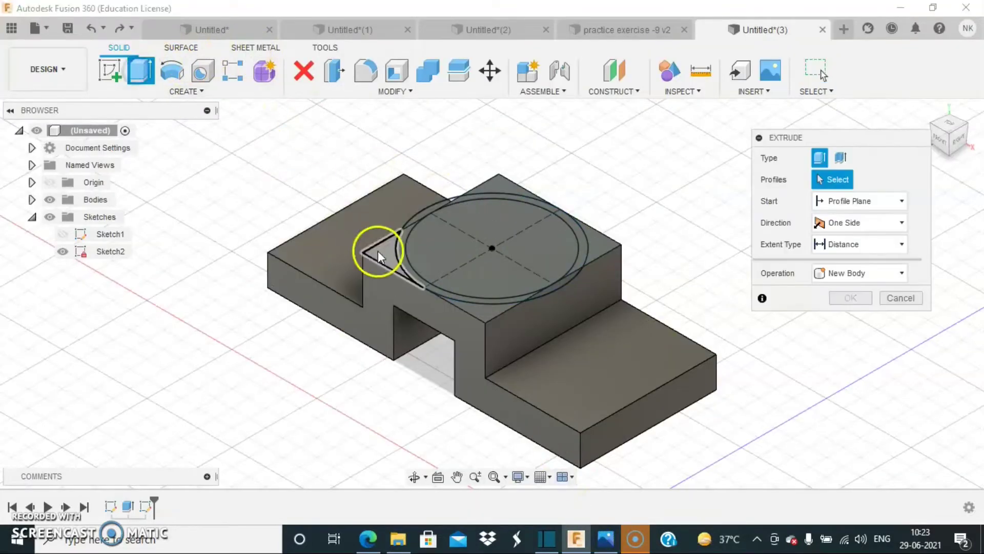
pyautogui.click(518, 207)
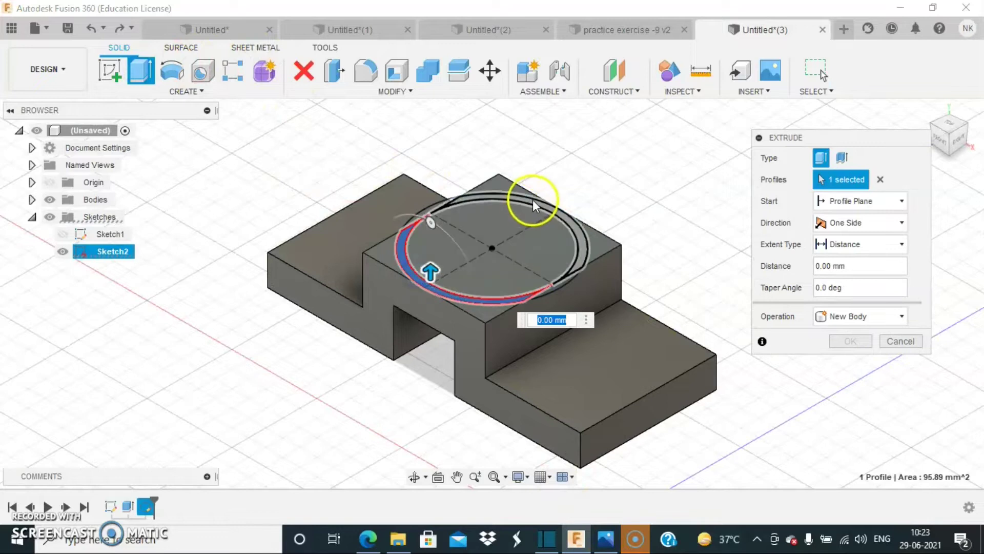
pyautogui.click(496, 226)
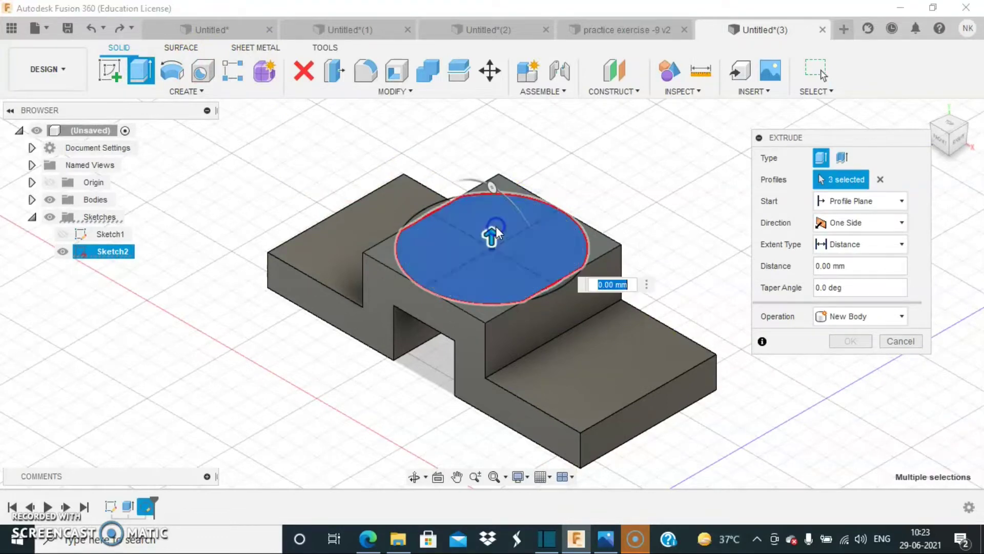
pyautogui.write('6')
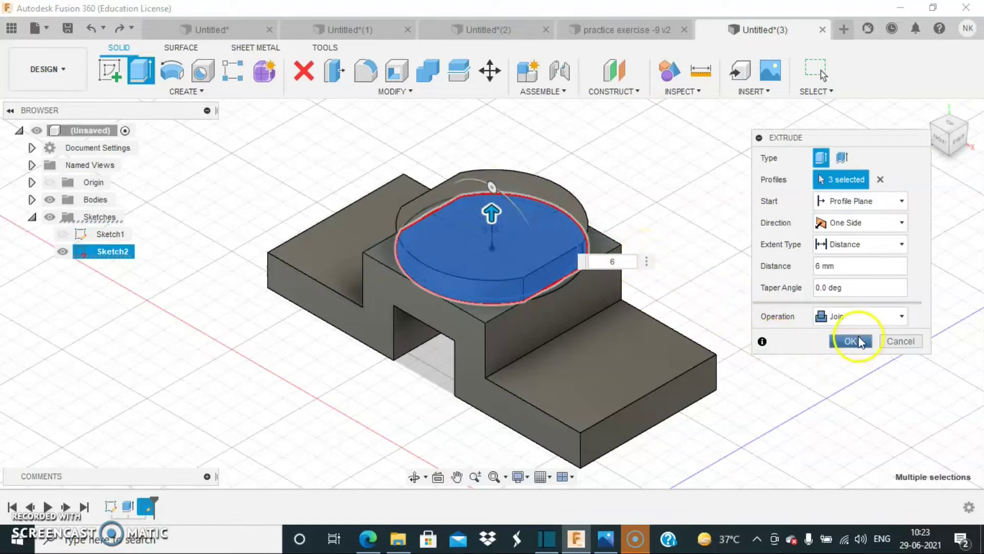
pyautogui.click(859, 341)
# Show the boss sketch and extrude its two segments overhanging the raised block on two sides, 14 mm down and 6 mm up, with Join
pyautogui.click(136, 71)
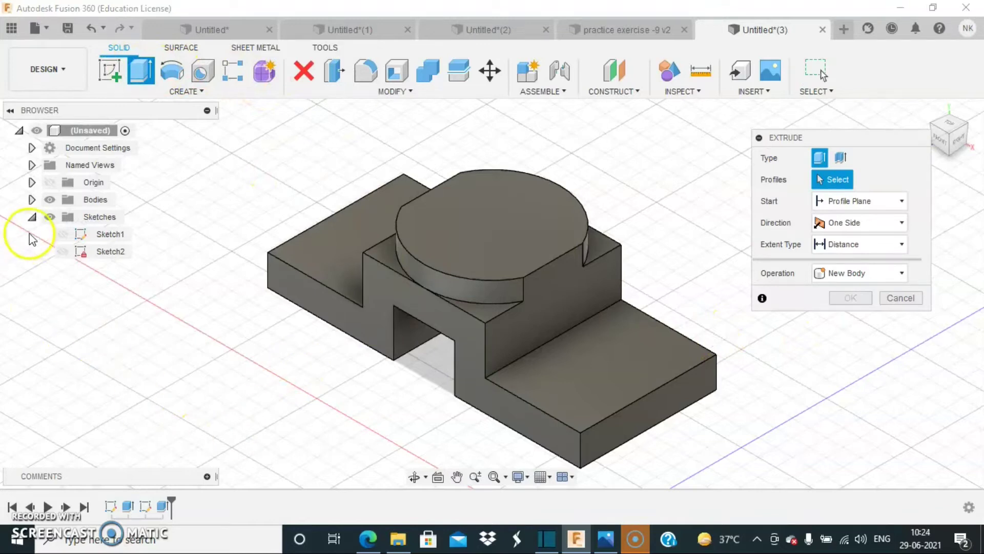
pyautogui.click(62, 251)
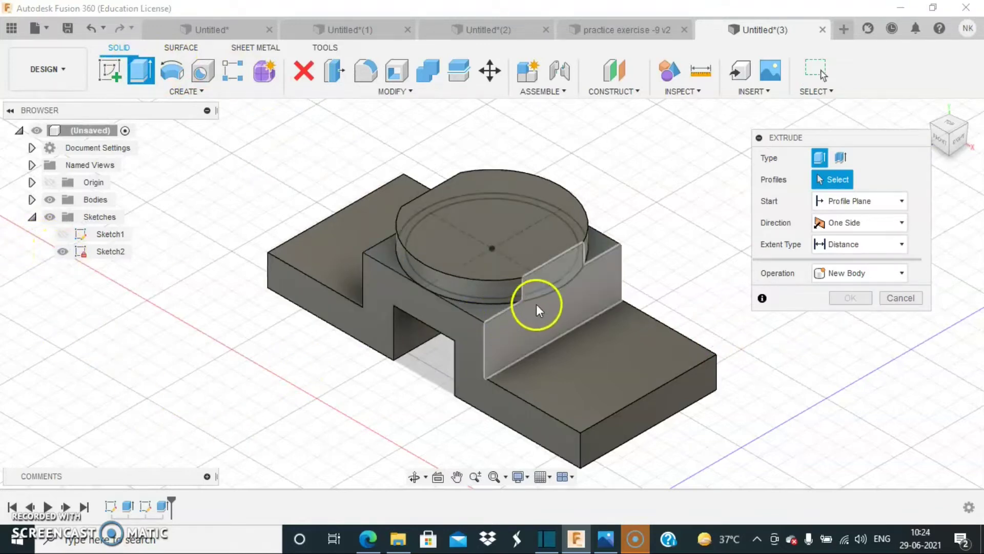
pyautogui.click(552, 287)
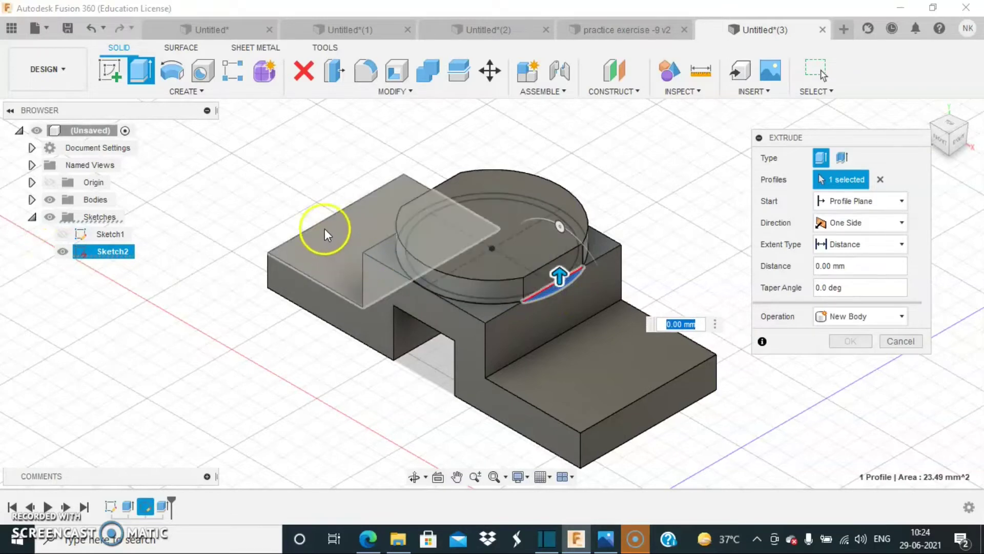
pyautogui.moveTo(247, 320)
pyautogui.keyDown('shift'); pyautogui.mouseDown(button='middle')
pyautogui.moveTo(321, 321)
pyautogui.moveTo(359, 305)
pyautogui.mouseUp(button='middle'); pyautogui.keyUp('shift')
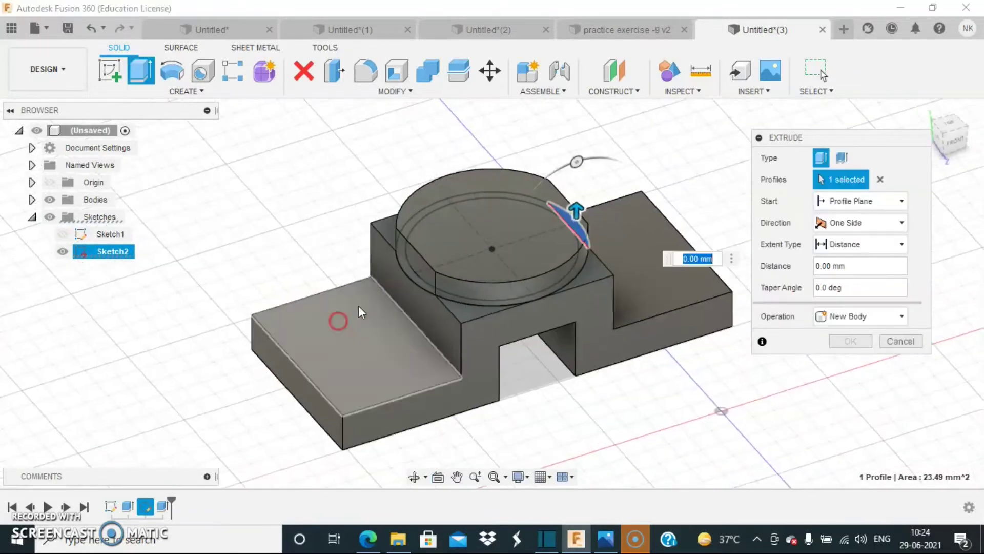
pyautogui.click(411, 272)
pyautogui.click(694, 325)
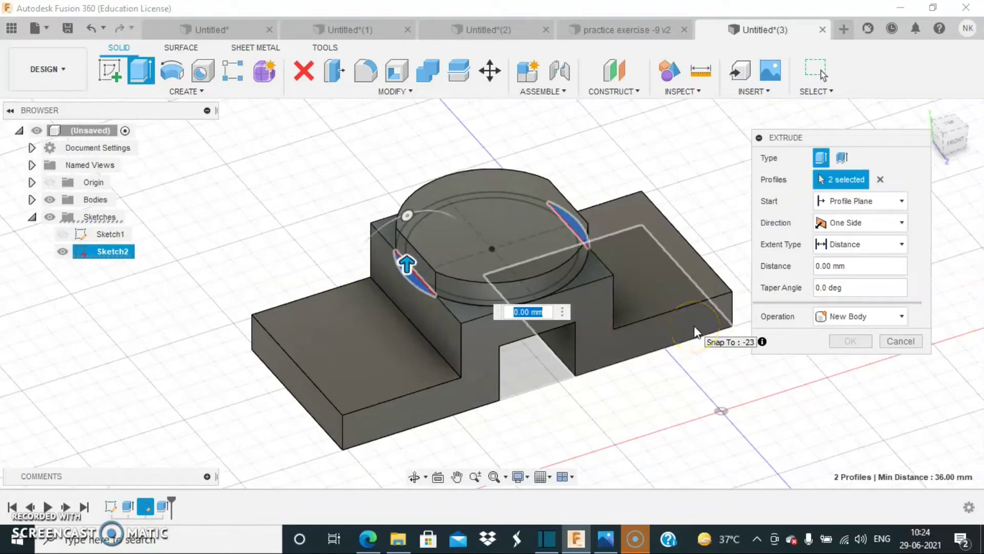
pyautogui.click(896, 224)
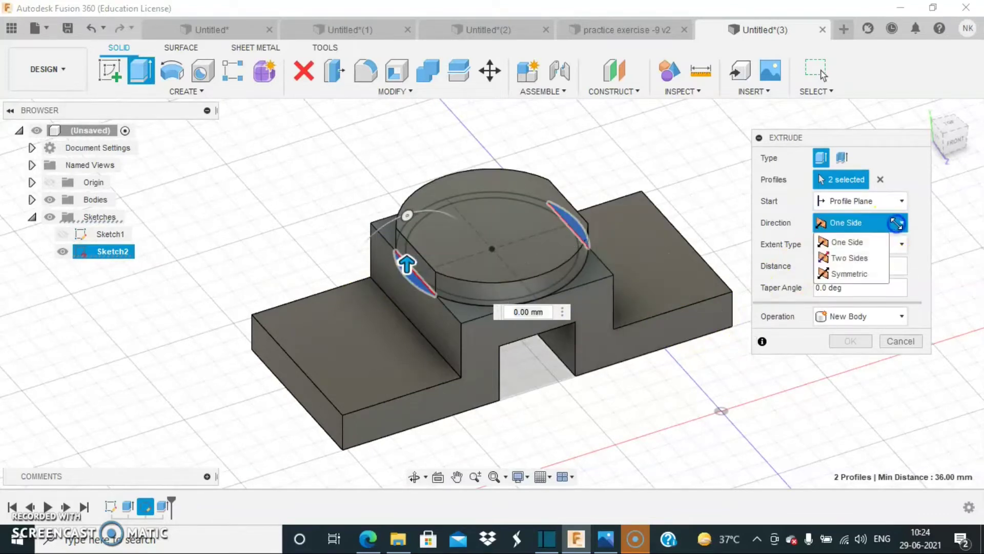
pyautogui.click(849, 259)
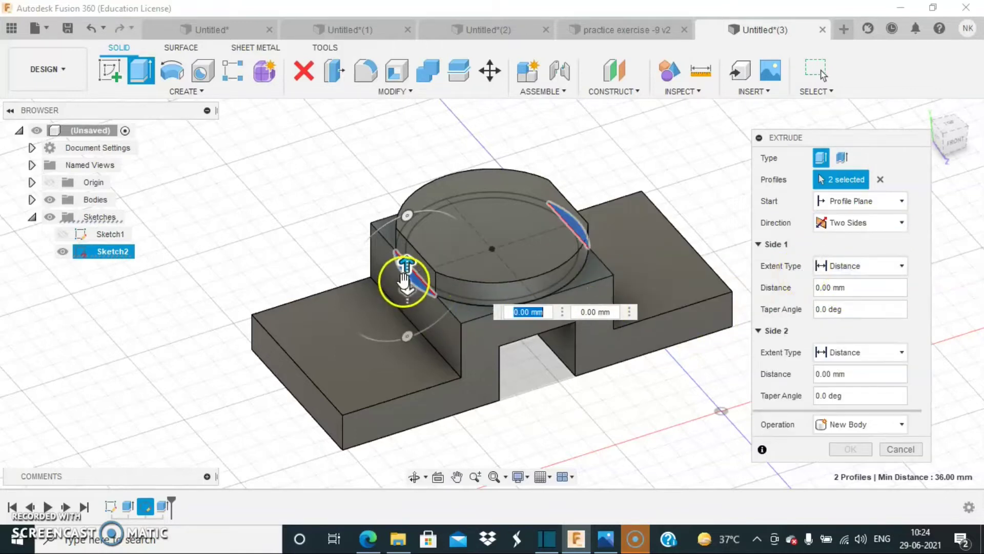
pyautogui.write('6')
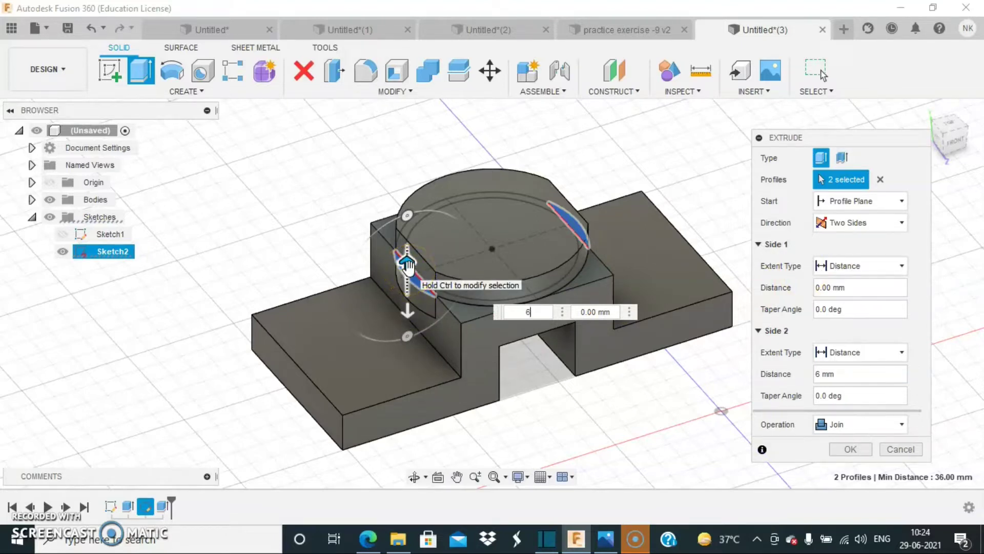
pyautogui.write('14')
pyautogui.click(410, 288)
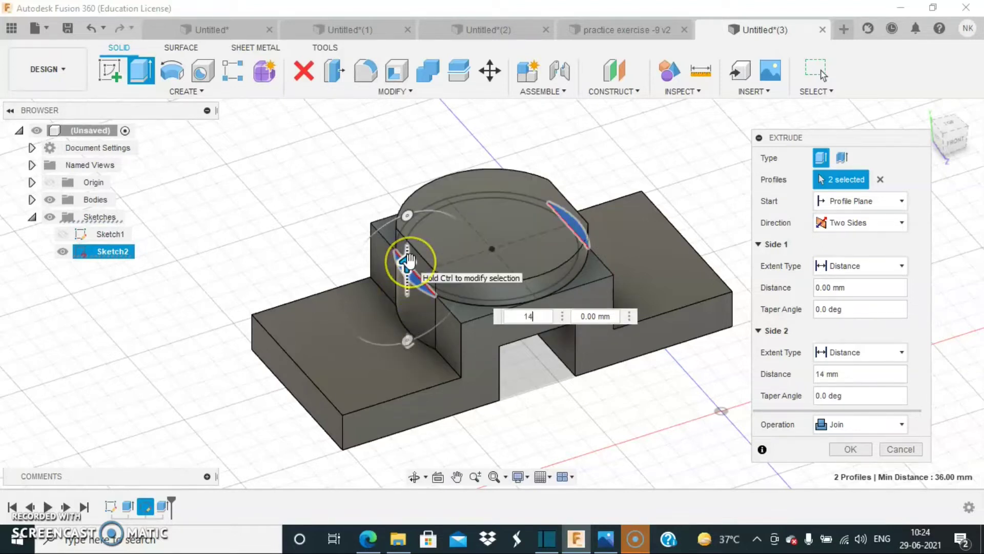
pyautogui.click(485, 321)
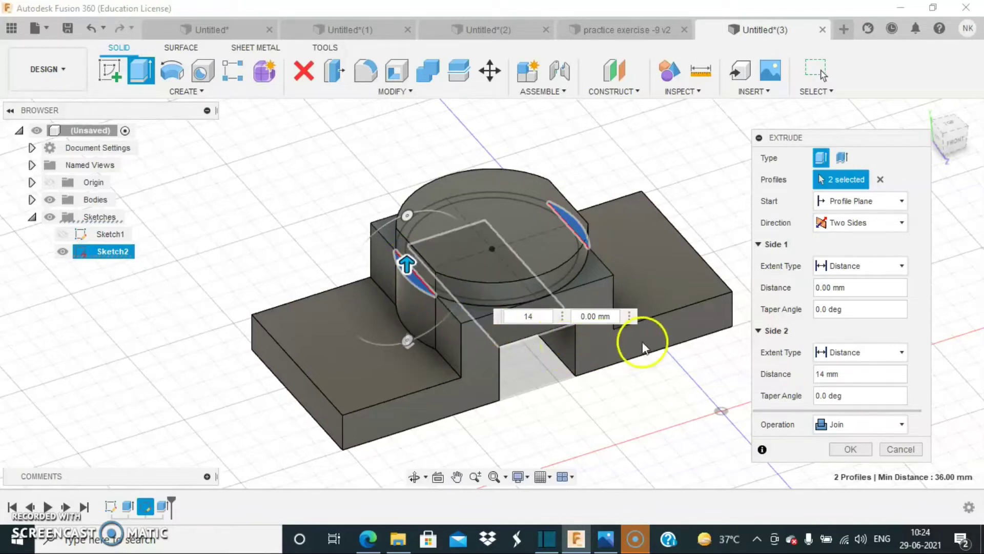
pyautogui.click(589, 316)
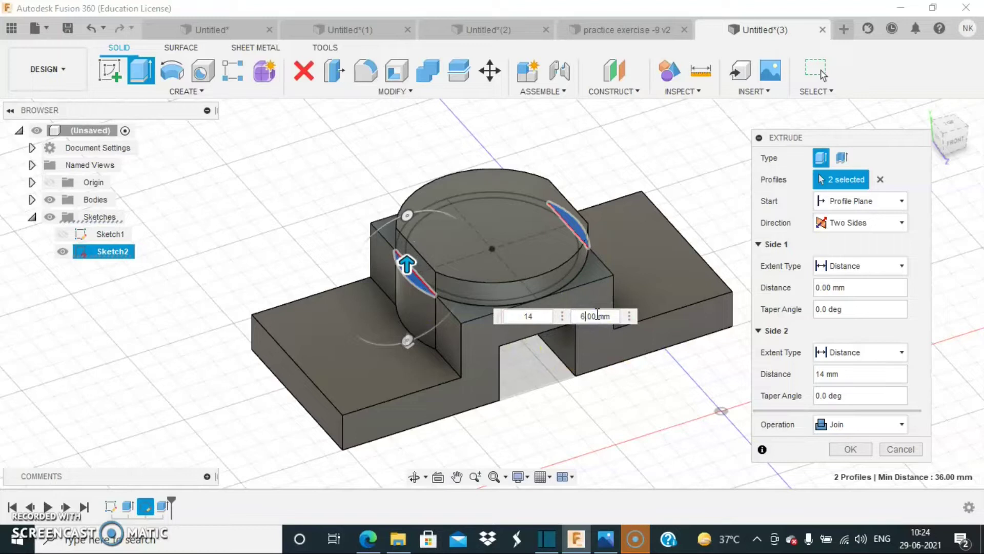
pyautogui.click(839, 452)
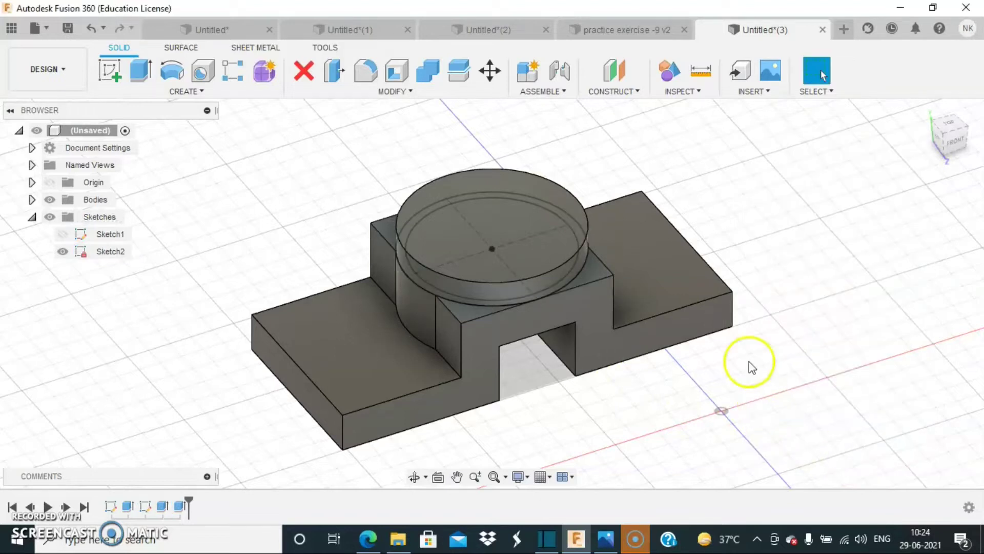
# Start a new sketch on the circular top face of the 40 mm boss
pyautogui.moveTo(749, 362)
pyautogui.keyDown('shift'); pyautogui.mouseDown(button='middle')
pyautogui.moveTo(758, 374)
pyautogui.moveTo(657, 371)
pyautogui.moveTo(632, 345)
pyautogui.moveTo(716, 343)
pyautogui.moveTo(706, 345)
pyautogui.mouseUp(button='middle'); pyautogui.keyUp('shift')
pyautogui.click(499, 206)
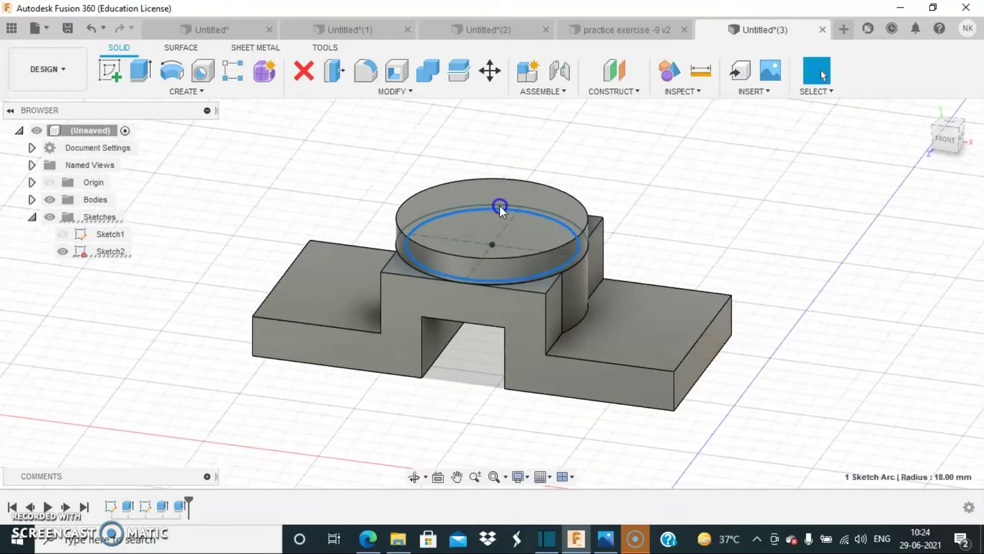
pyautogui.click(516, 204)
pyautogui.click(125, 77)
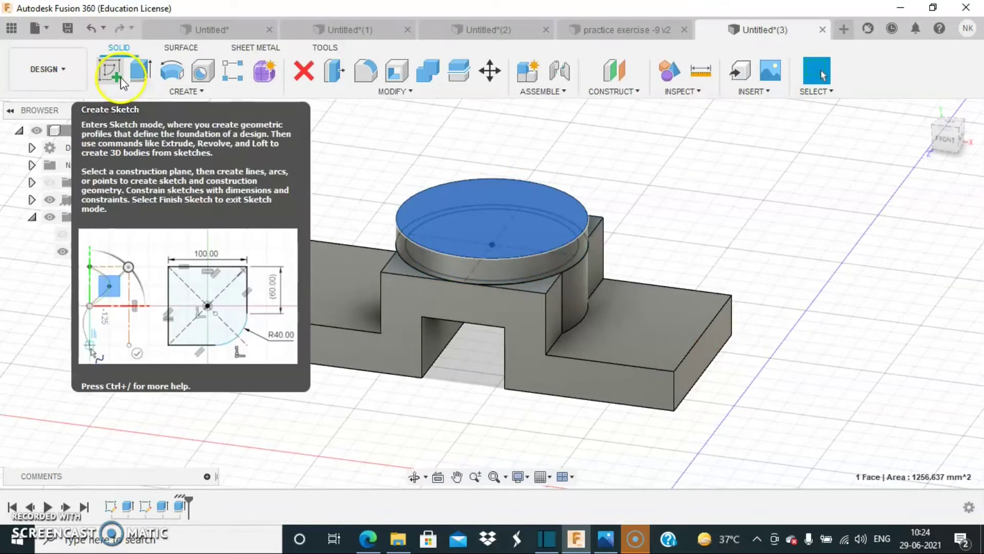
pyautogui.click(125, 78)
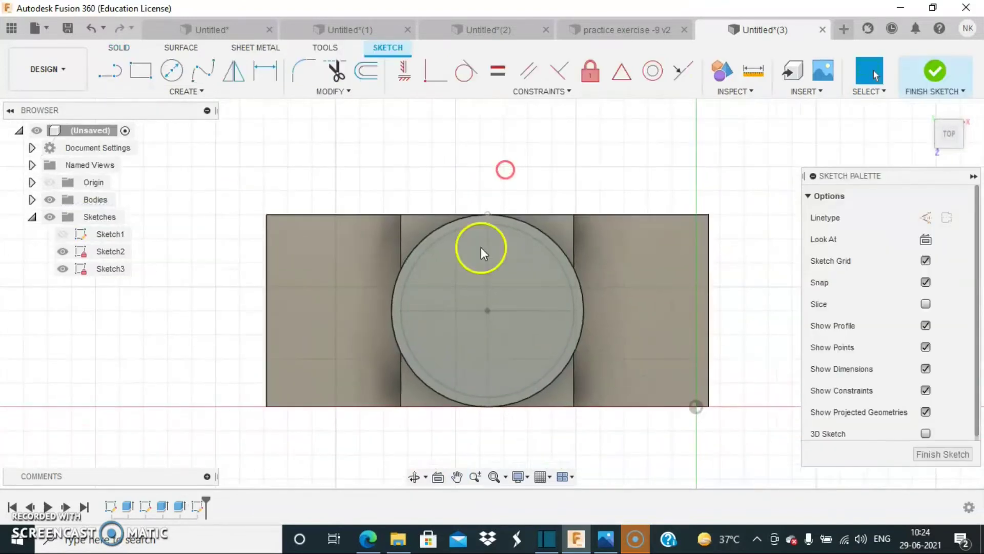
# Check the upper cylinder's diameters in the reference image in Photos, and draw a 30 mm diameter circle at the boss center
pyautogui.click(606, 540)
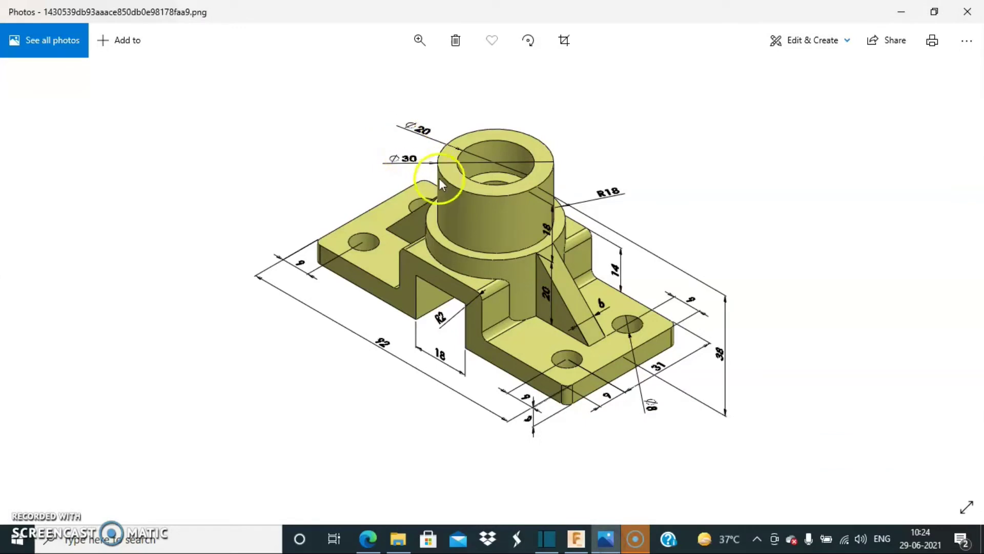
pyautogui.click(606, 539)
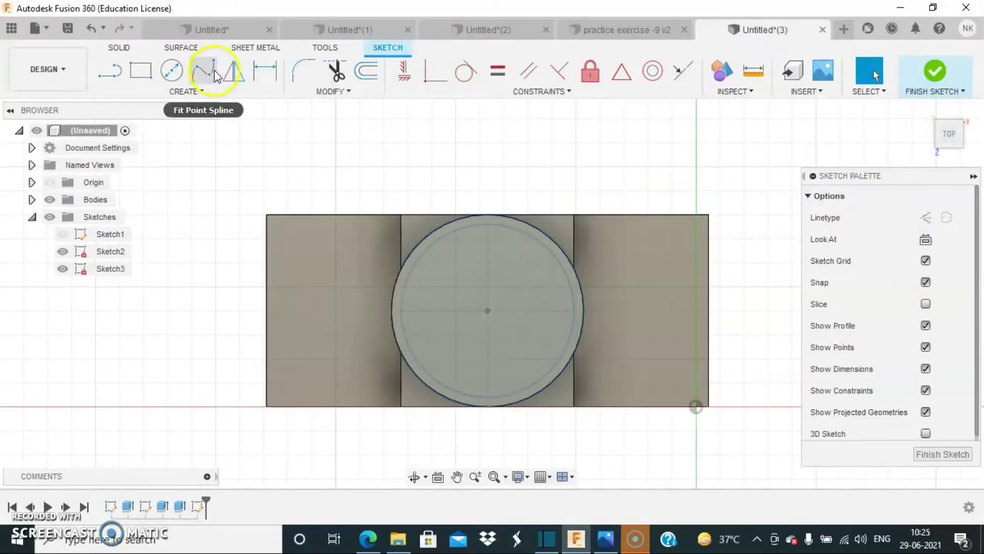
pyautogui.click(171, 70)
pyautogui.click(486, 313)
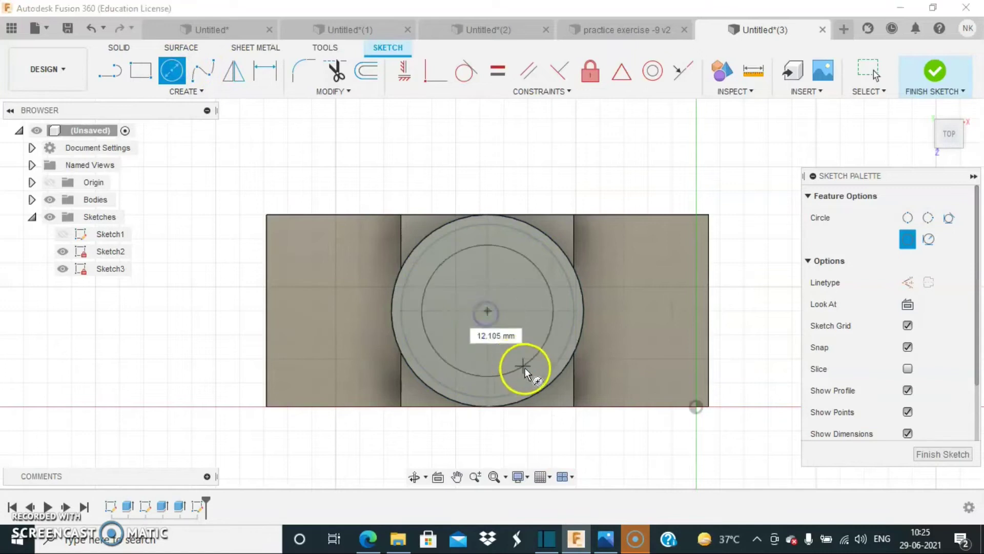
pyautogui.press('Tab')
pyautogui.press('Return')
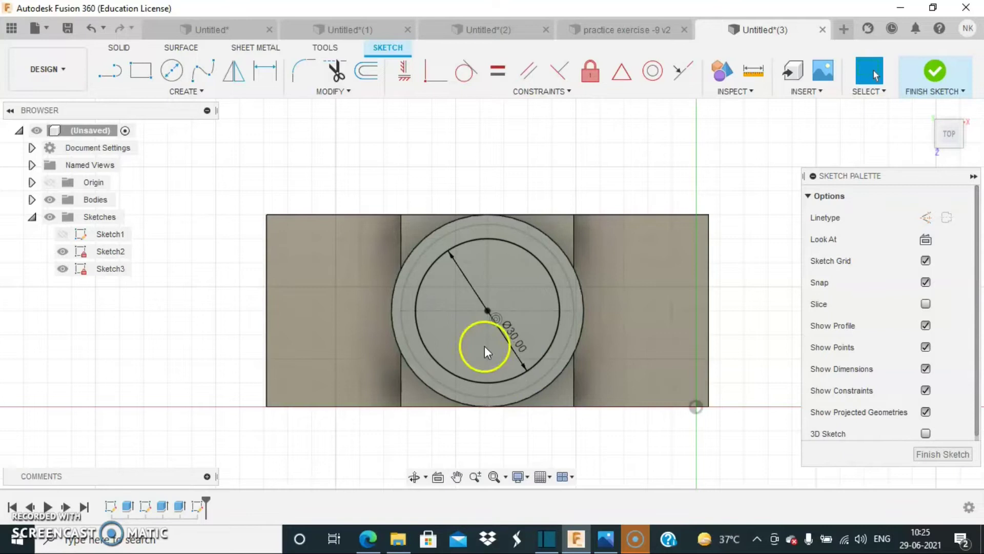
# Add a concentric 20 mm diameter circle inside the 30 mm circle and finish the sketch
pyautogui.click(171, 70)
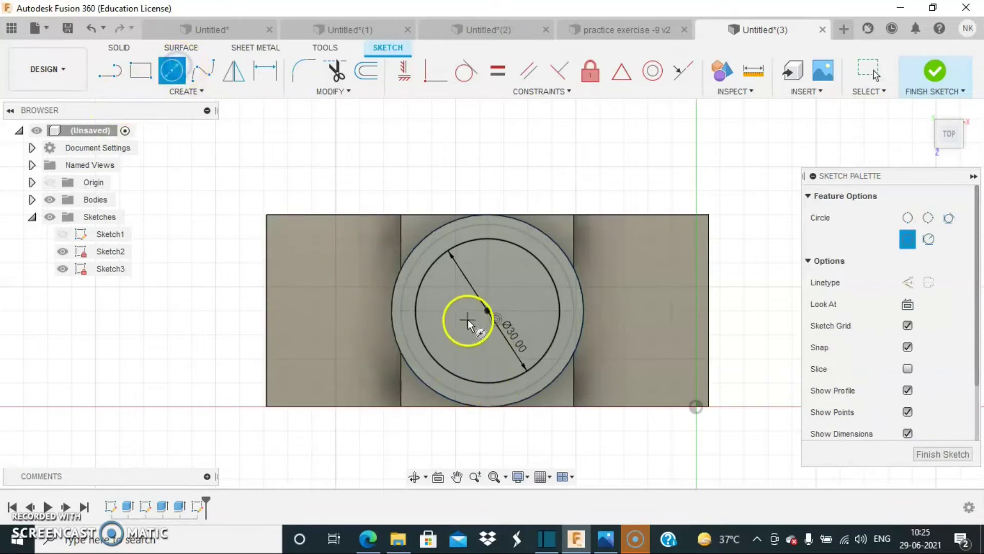
pyautogui.click(481, 332)
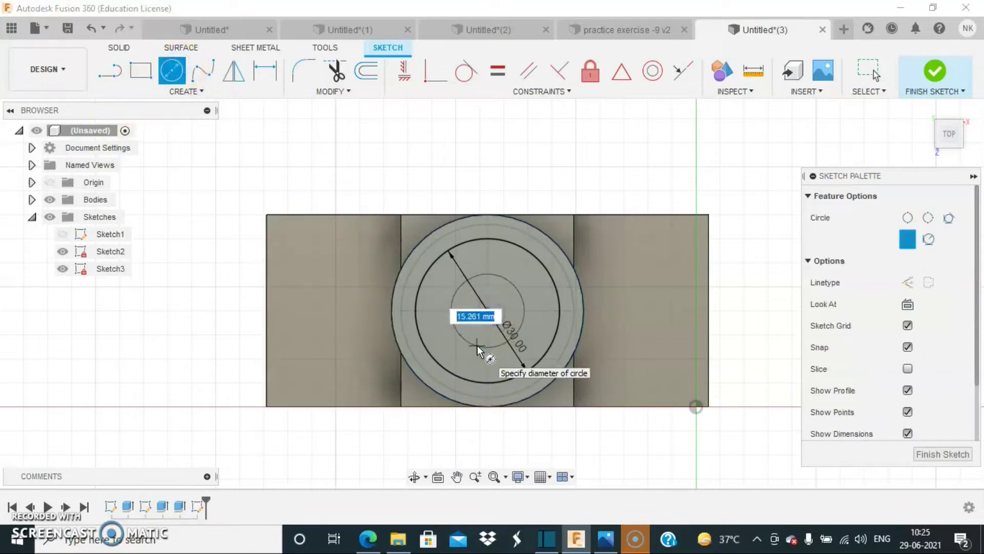
pyautogui.write('20')
pyautogui.press('Return')
pyautogui.press('Escape')
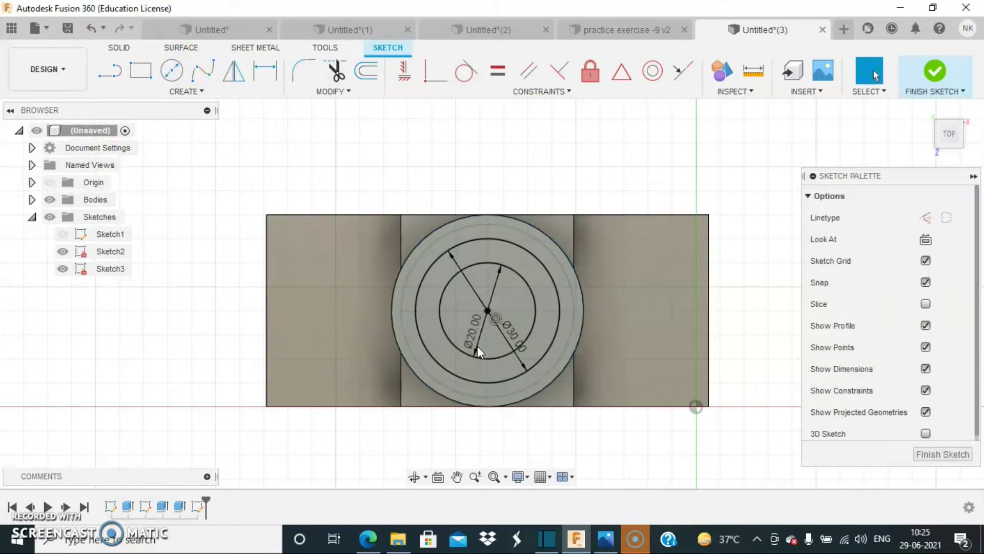
pyautogui.click(941, 73)
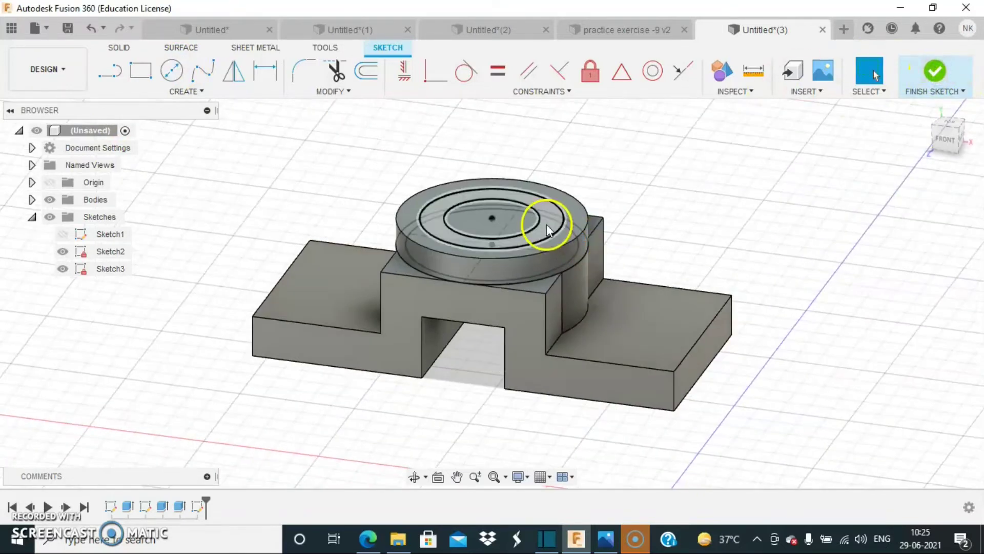
# Check the upper cylinder's height in the reference image in Photos, and extrude the ring between the 20 mm and 30 mm circles upward by 18 mm
pyautogui.click(590, 451)
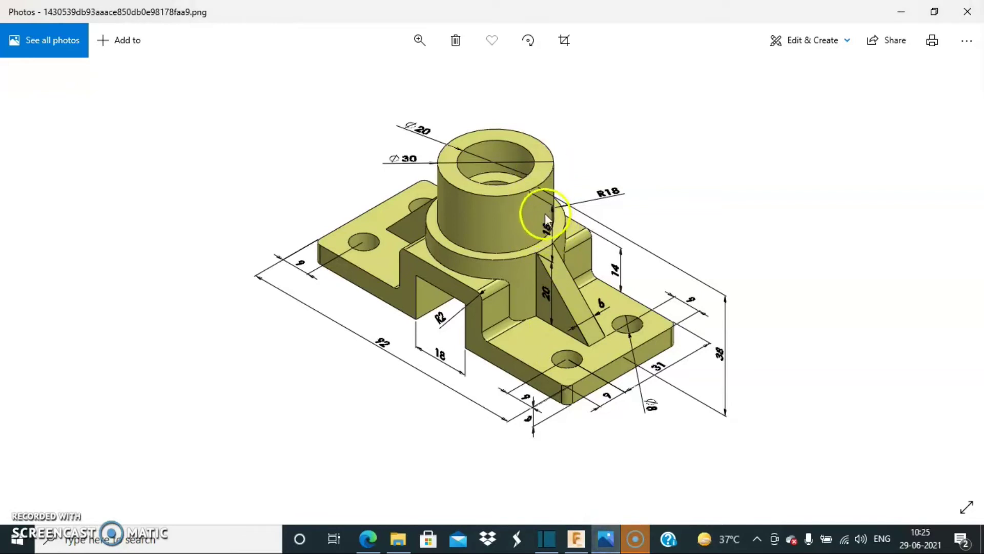
pyautogui.click(576, 538)
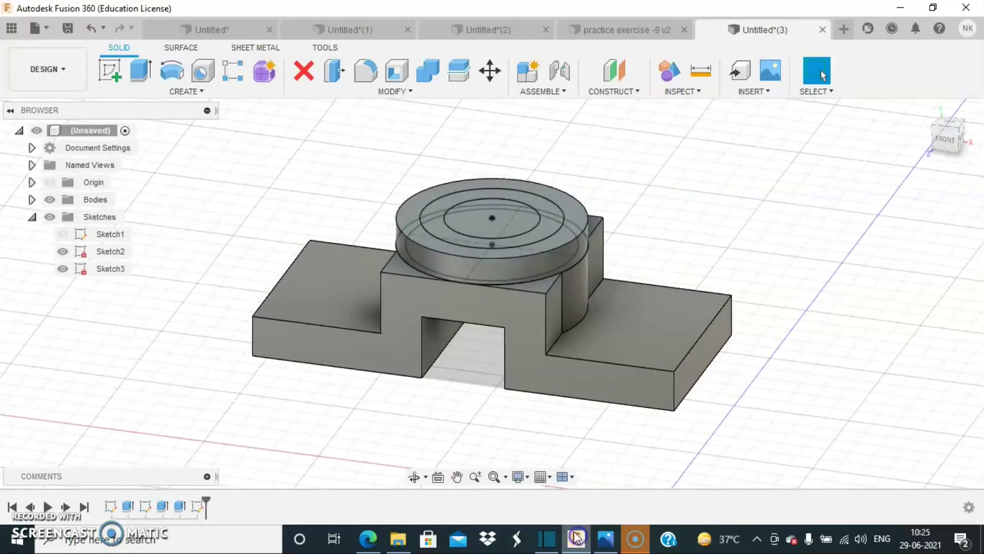
pyautogui.click(142, 71)
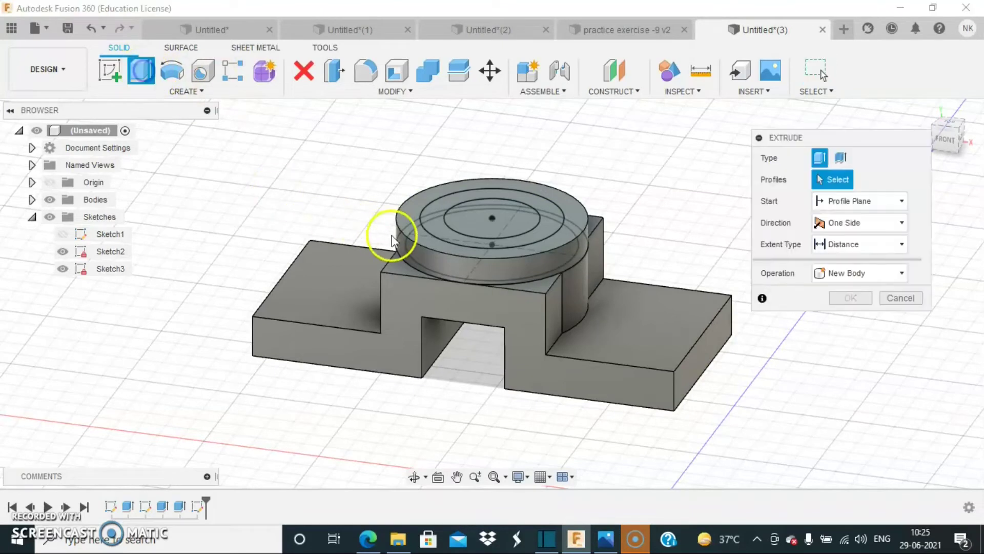
pyautogui.click(438, 225)
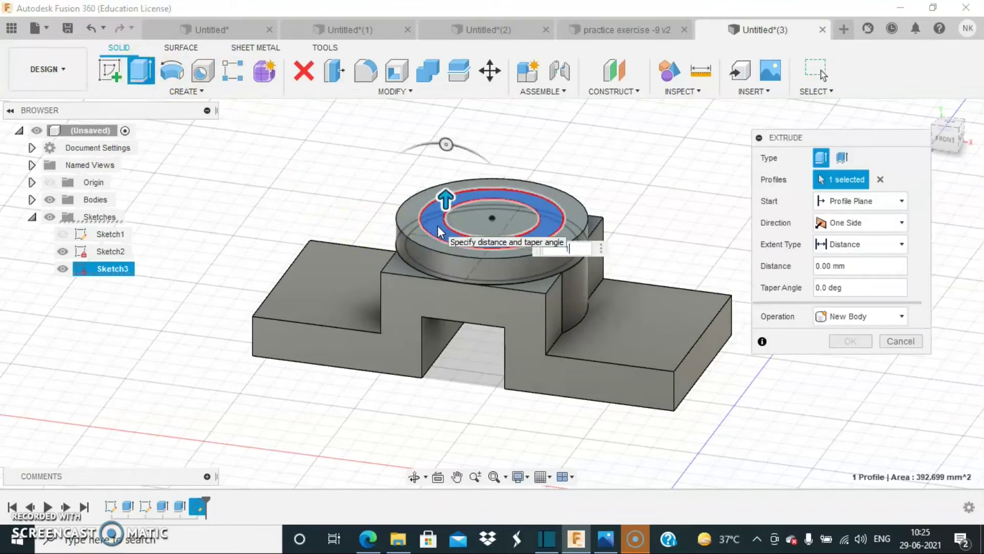
pyautogui.press('Return')
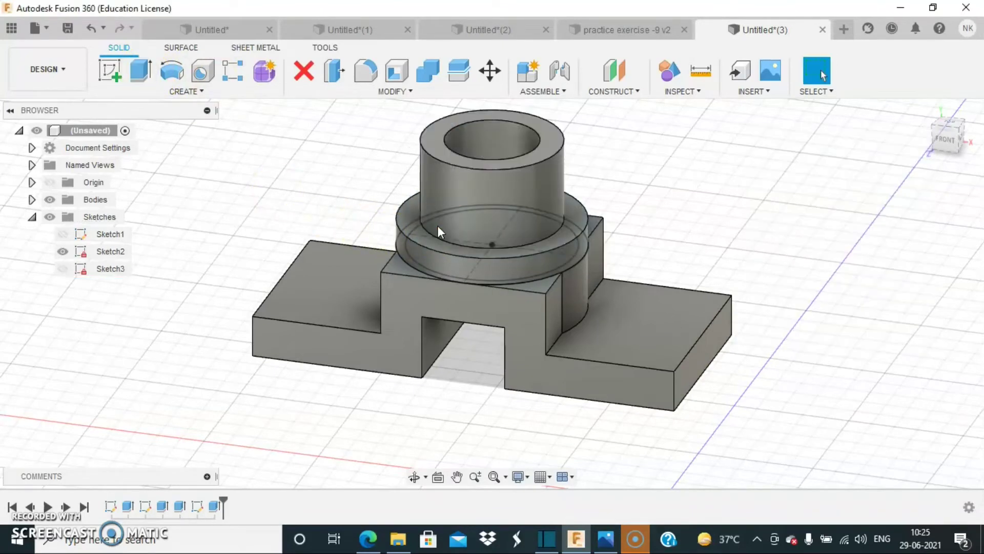
# Check the base holes in the reference image in Photos, and start a sketch on the left lower flange's top face
pyautogui.moveTo(846, 297)
pyautogui.keyDown('shift'); pyautogui.mouseDown(button='middle')
pyautogui.moveTo(778, 319)
pyautogui.moveTo(835, 285)
pyautogui.mouseUp(button='middle'); pyautogui.keyUp('shift')
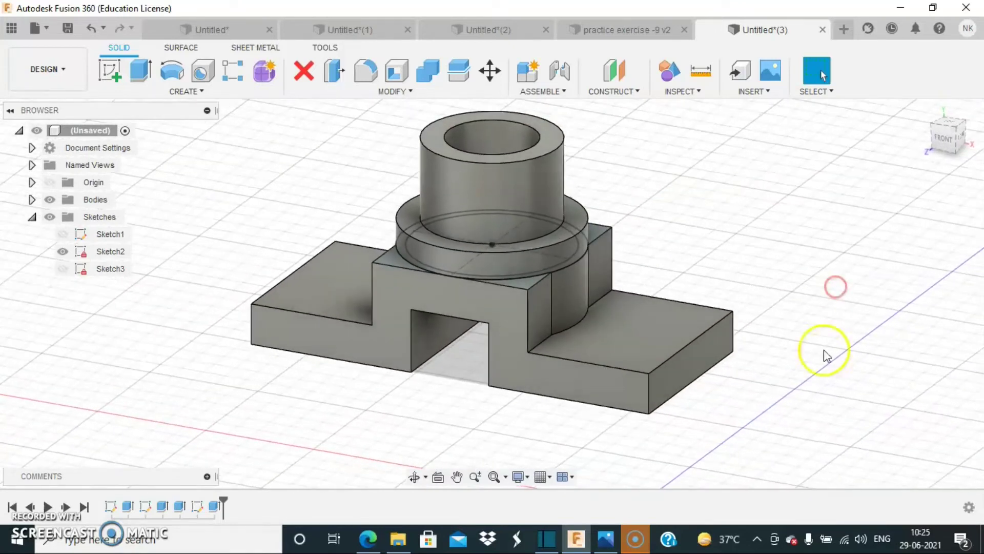
pyautogui.click(606, 538)
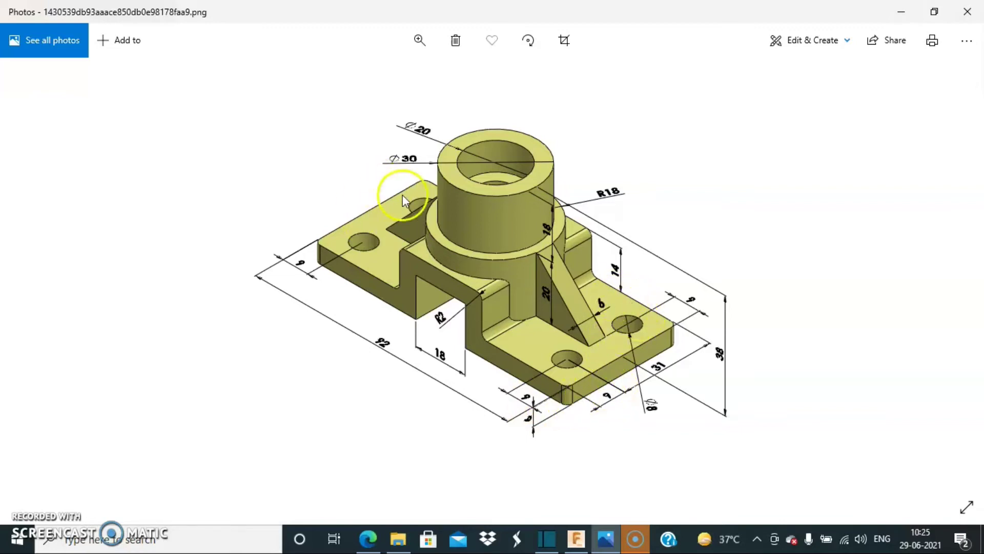
pyautogui.click(577, 545)
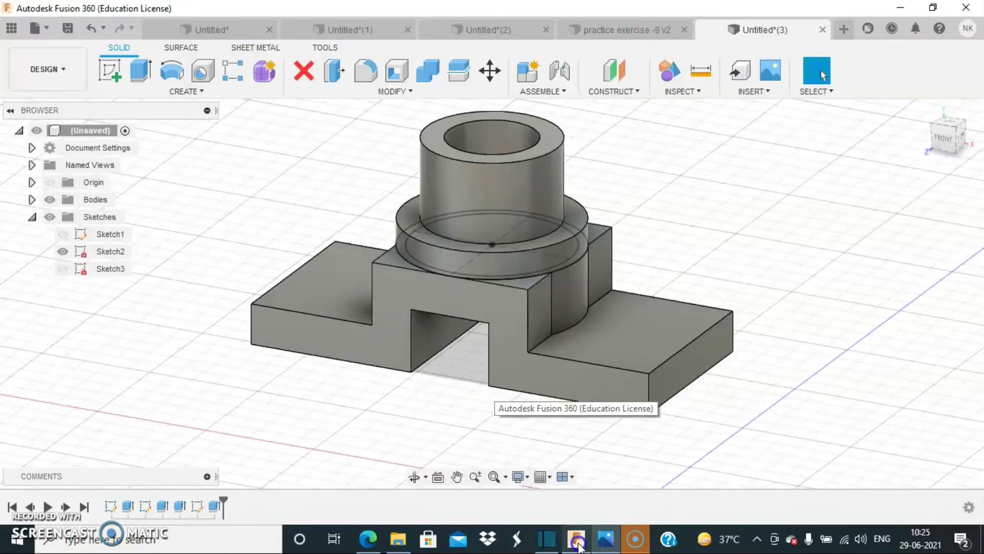
pyautogui.click(333, 272)
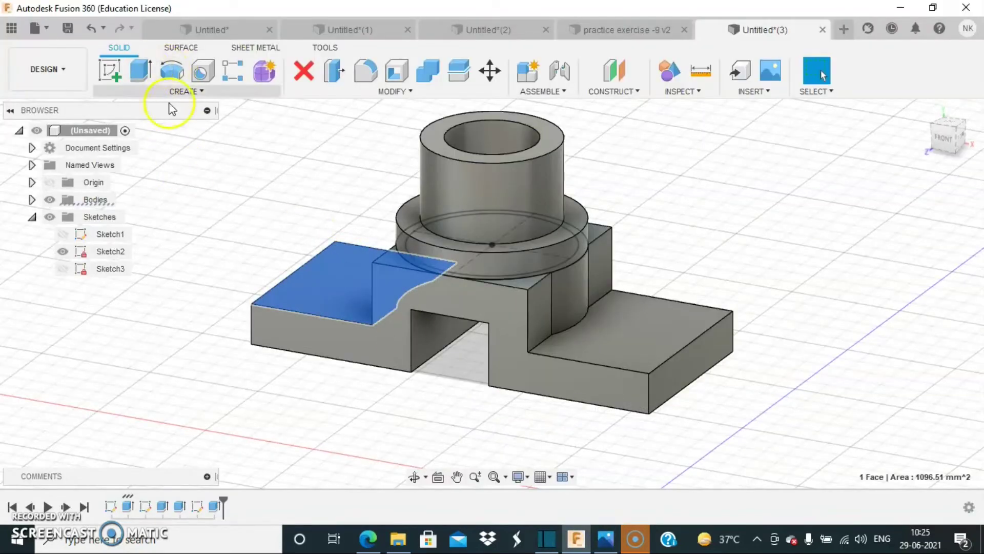
pyautogui.click(116, 75)
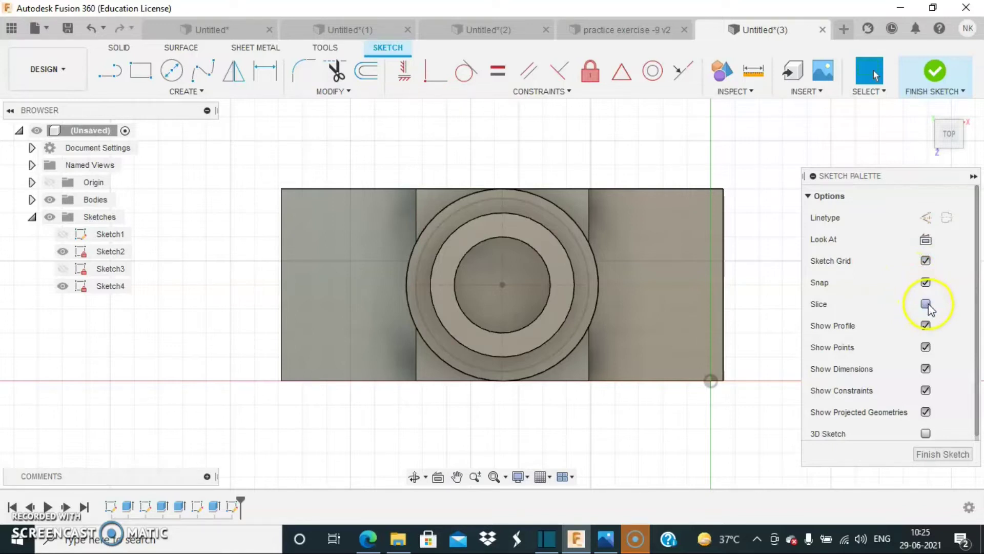
# Draw a horizontal construction line about 24 mm long and a vertical construction line crossing it over the left flange
pyautogui.click(927, 218)
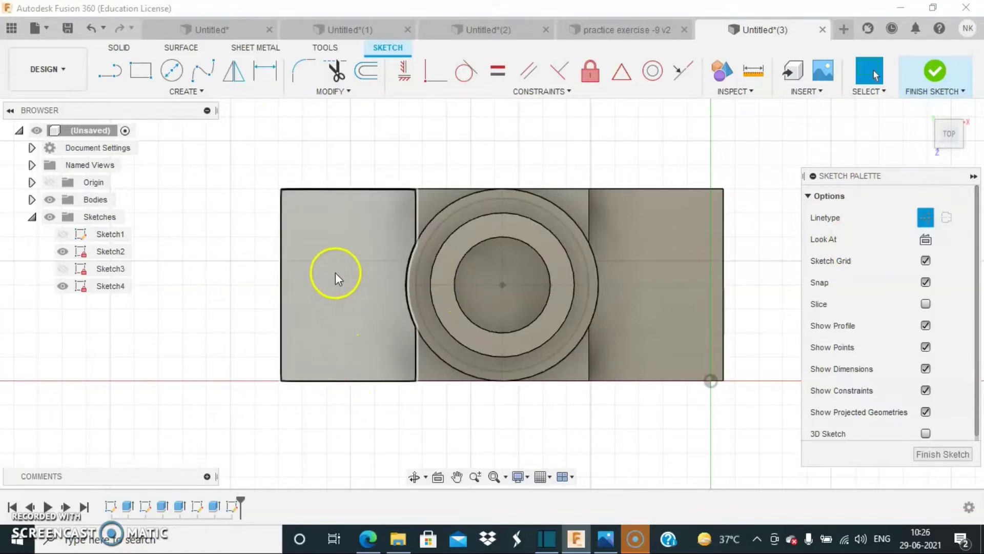
pyautogui.click(110, 78)
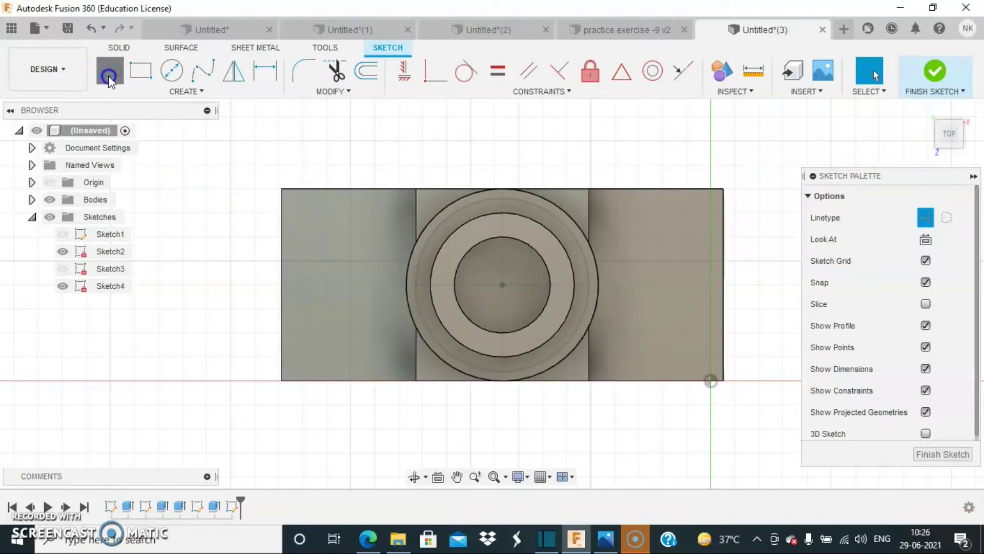
pyautogui.click(260, 332)
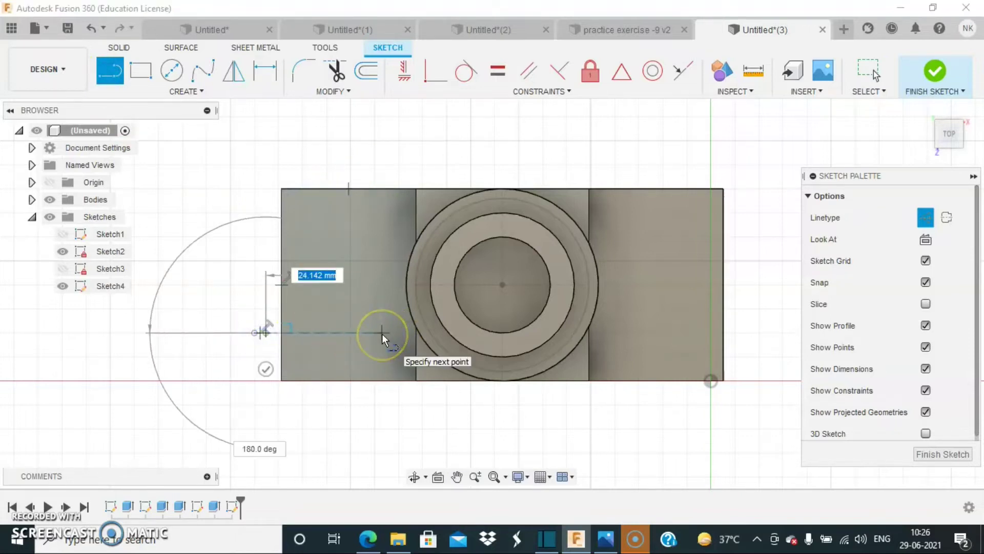
pyautogui.click(382, 334)
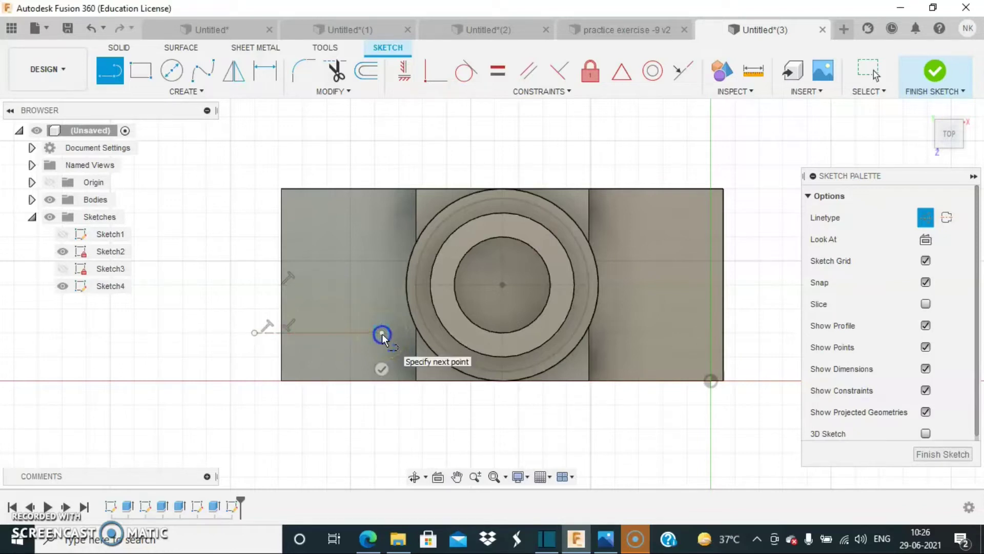
pyautogui.click(381, 368)
pyautogui.click(334, 166)
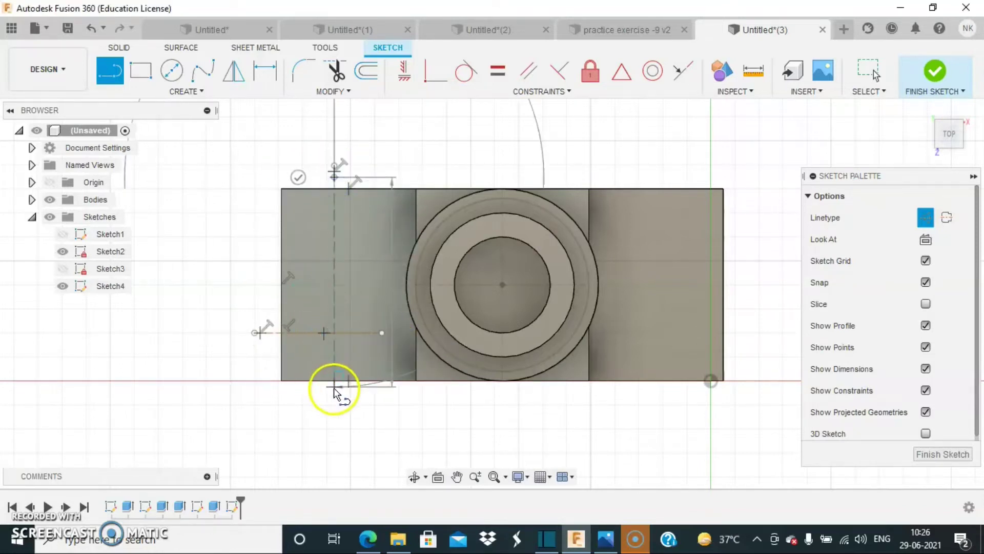
pyautogui.click(336, 405)
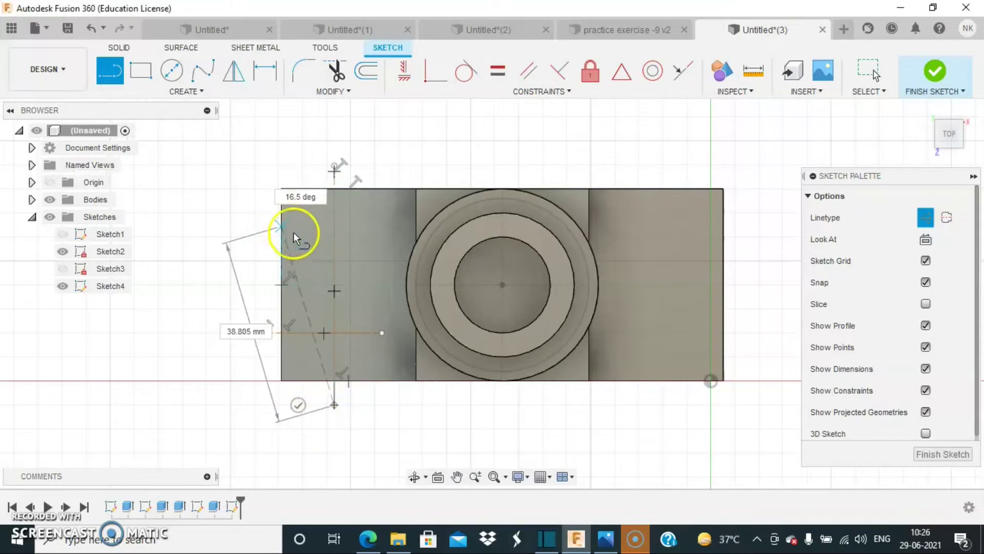
pyautogui.click(299, 402)
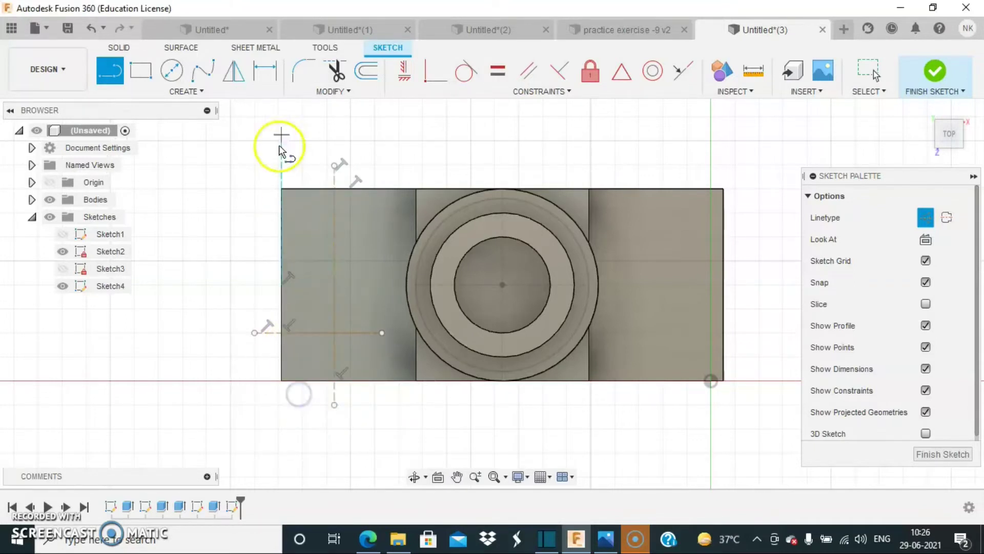
# Dimension the vertical construction line 9 mm from the flange's left edge
pyautogui.click(258, 70)
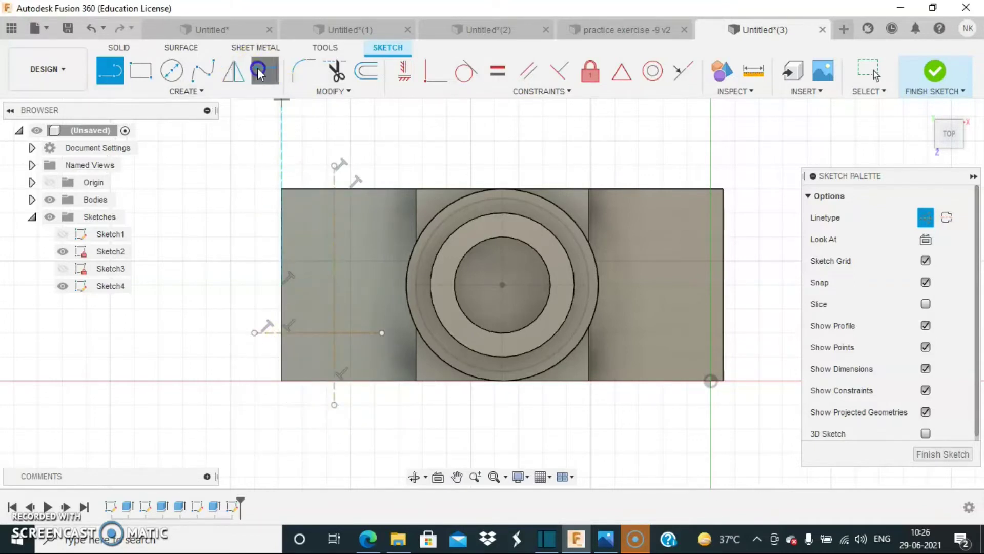
pyautogui.click(281, 351)
pyautogui.click(334, 357)
pyautogui.click(316, 417)
pyautogui.write('9')
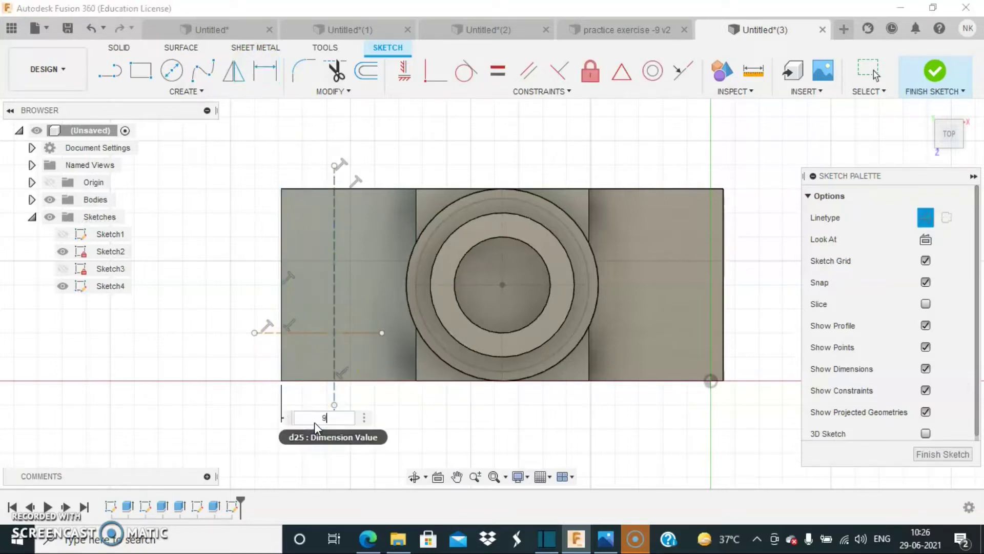
pyautogui.press('Return')
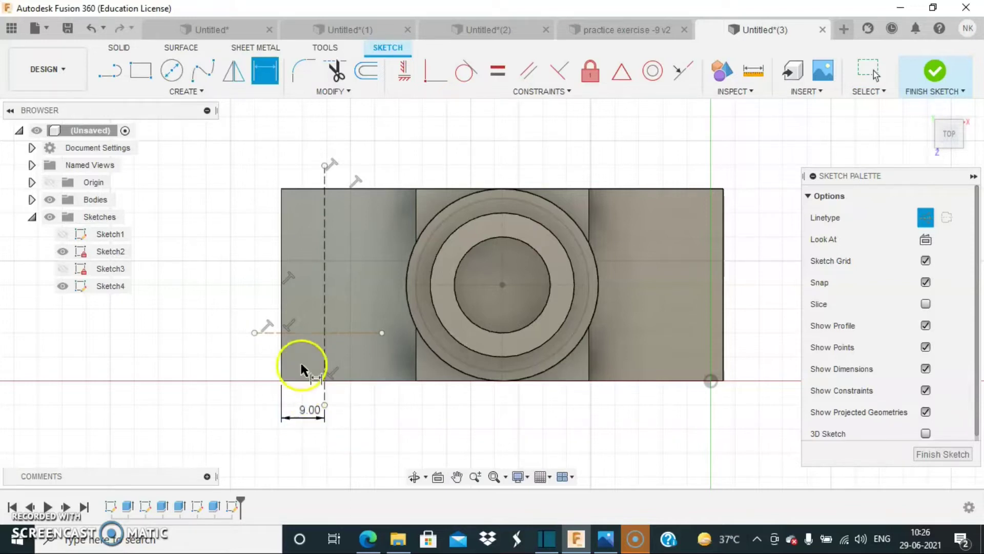
# Dimension the horizontal construction line 9 mm from the flange's lower edge in the top view
pyautogui.click(276, 333)
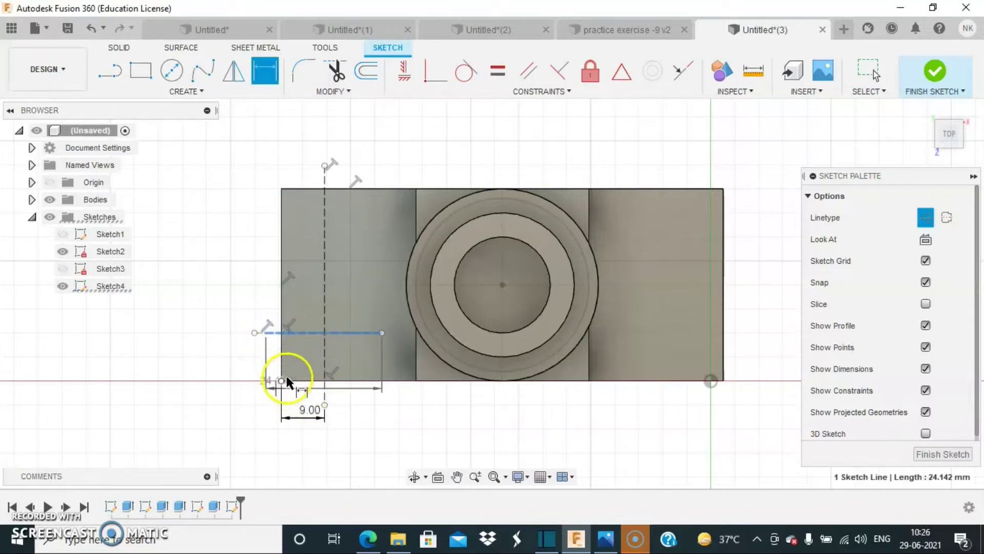
pyautogui.click(304, 379)
pyautogui.click(246, 380)
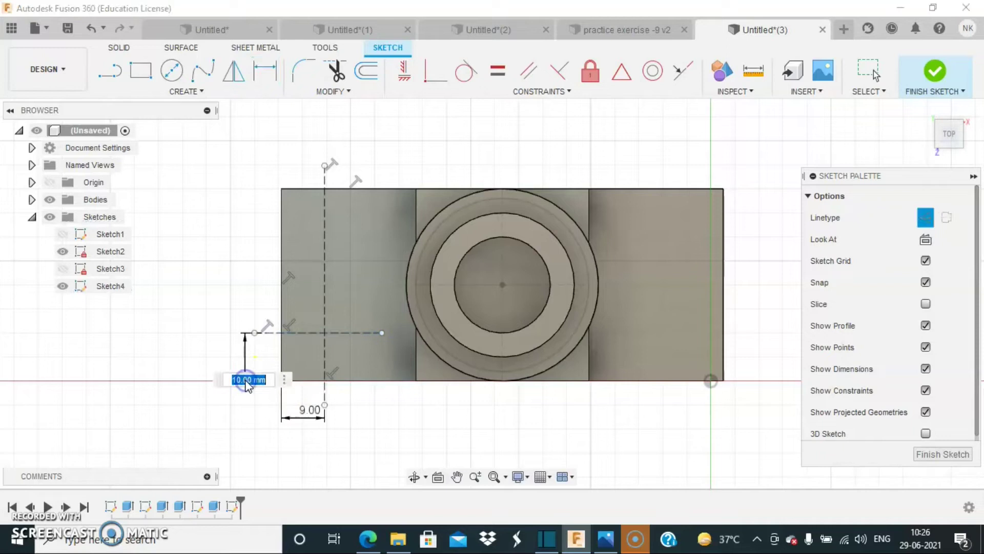
pyautogui.write('9')
pyautogui.press('Return')
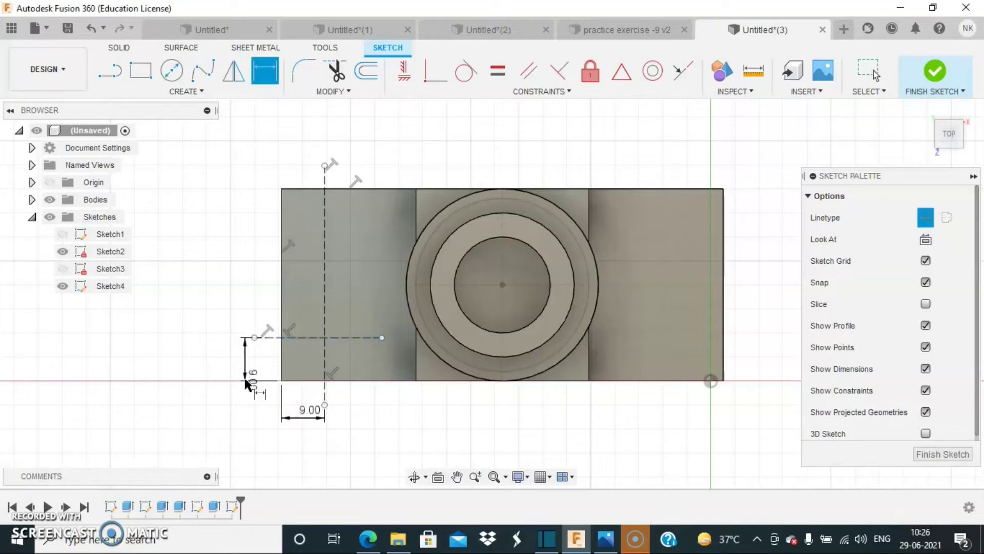
# Draw an 8 mm diameter circle with normal linetype at the intersection of the two construction lines
pyautogui.click(167, 75)
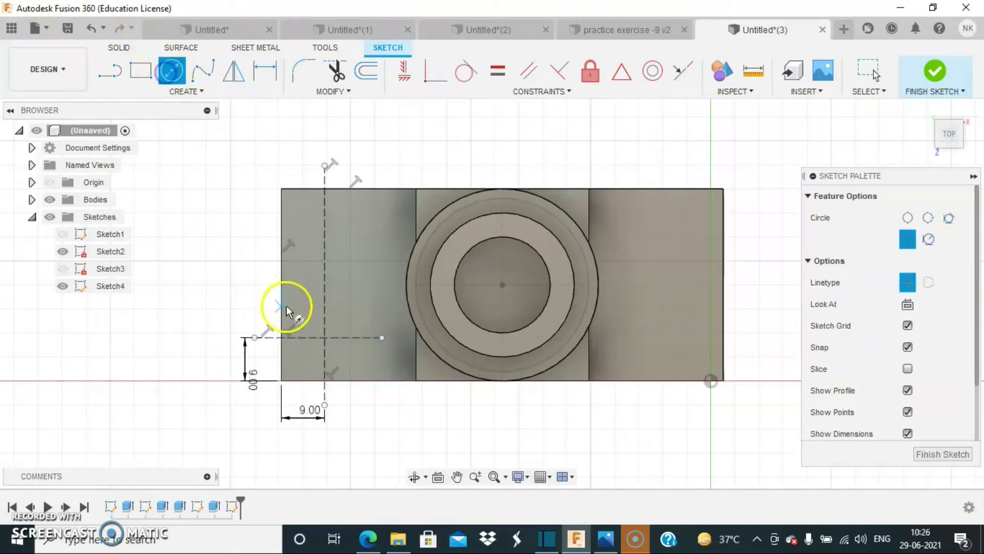
pyautogui.click(908, 283)
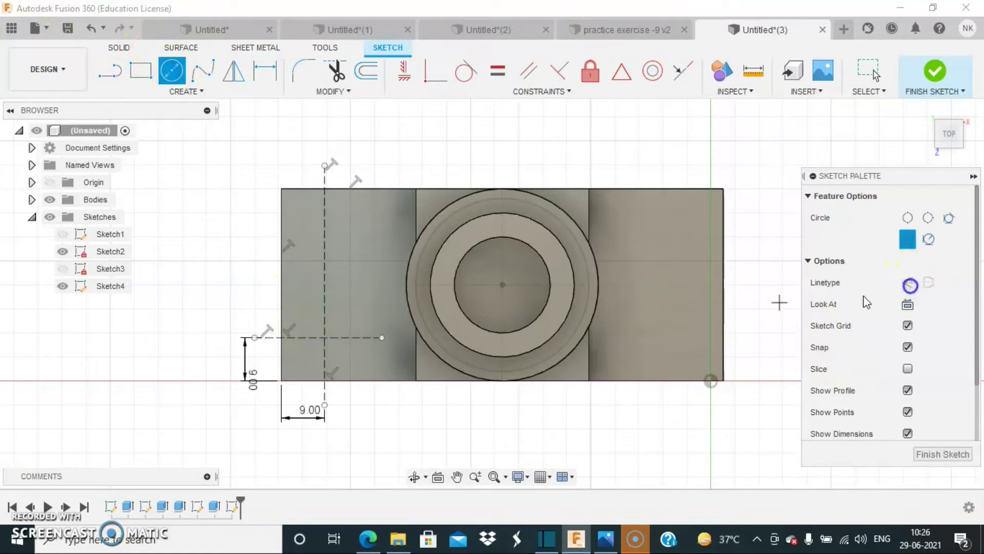
pyautogui.click(329, 341)
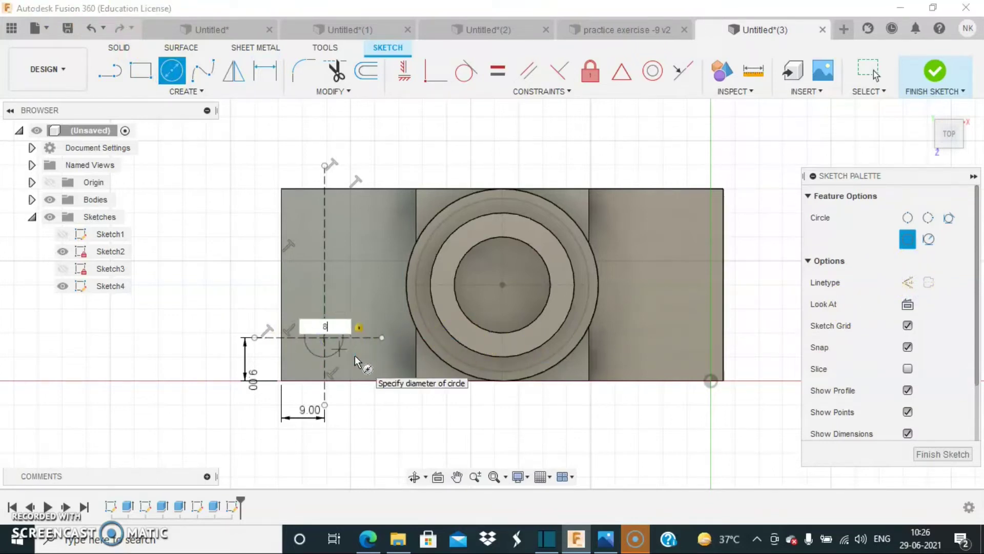
pyautogui.press('Return')
pyautogui.press('Escape')
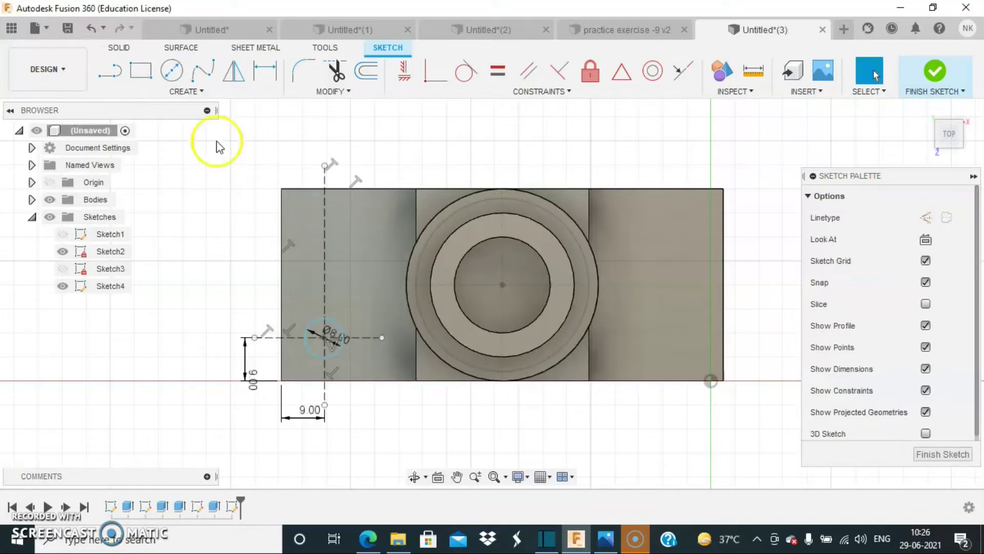
# Start a rectangular sketch pattern of the 8 mm circle and set its distance along the base length to -72 mm
pyautogui.click(187, 92)
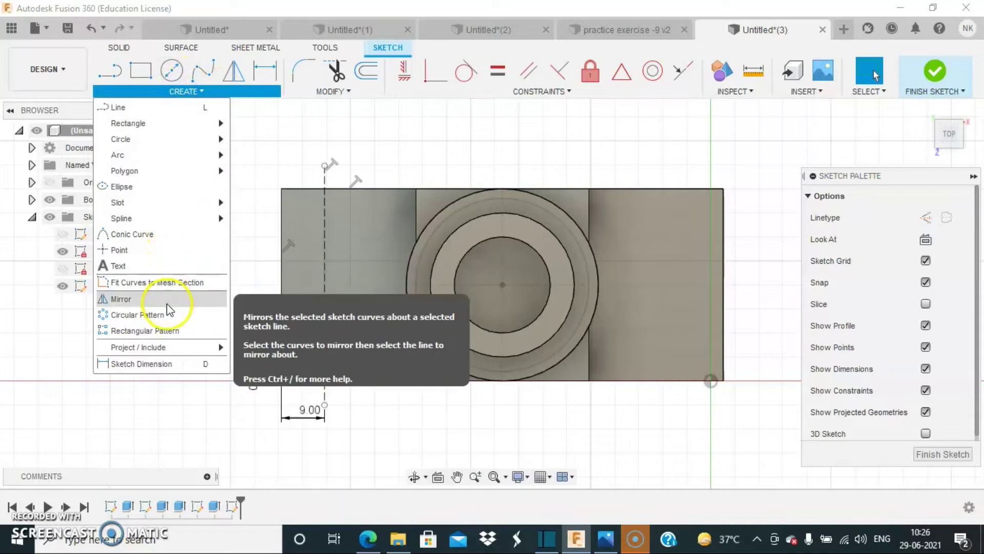
pyautogui.click(166, 330)
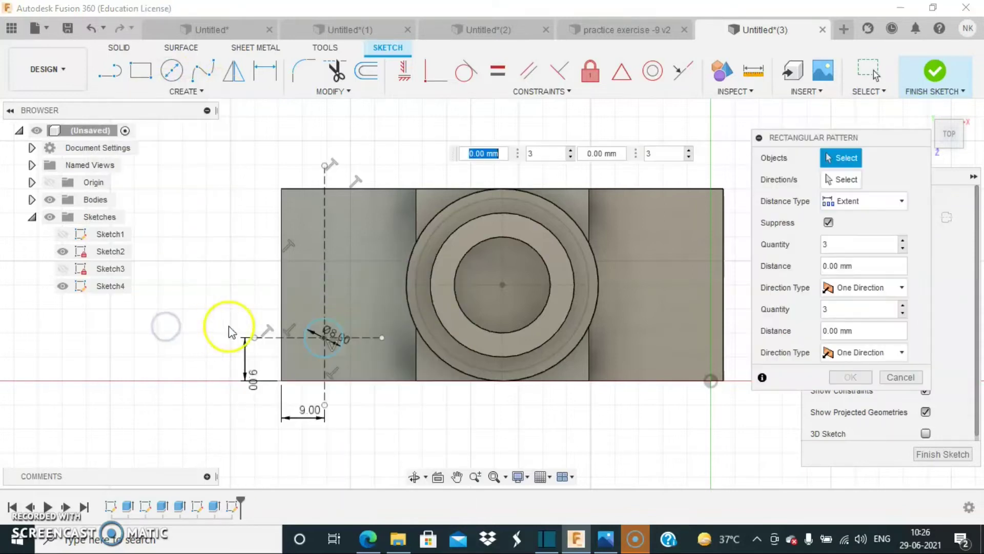
pyautogui.click(314, 325)
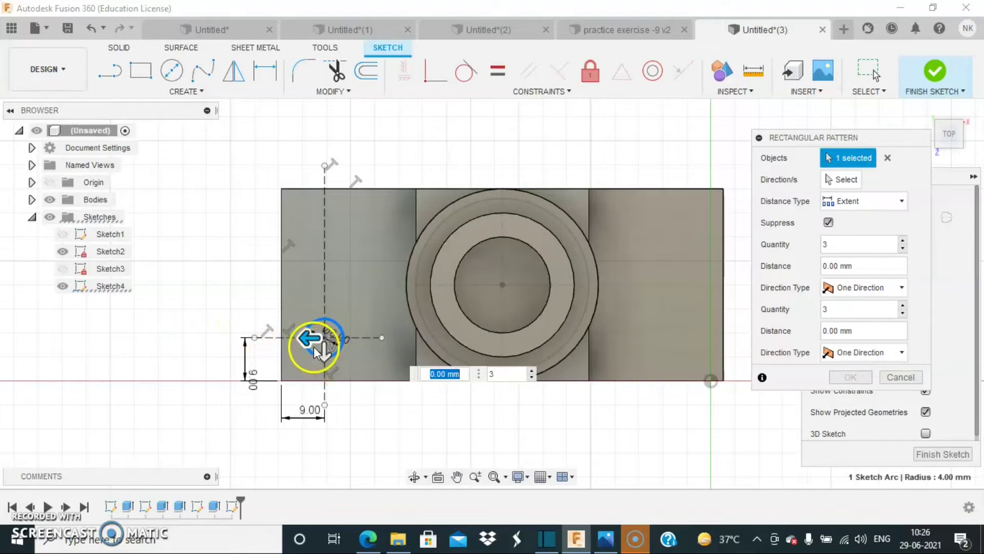
pyautogui.moveTo(323, 336); pyautogui.dragTo(378, 343)
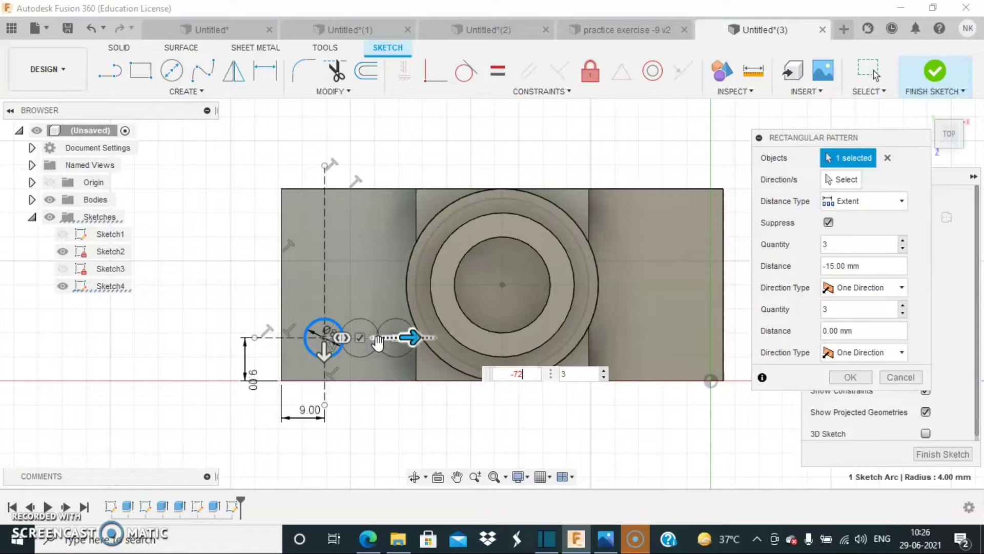
pyautogui.write('-72')
pyautogui.press('Return')
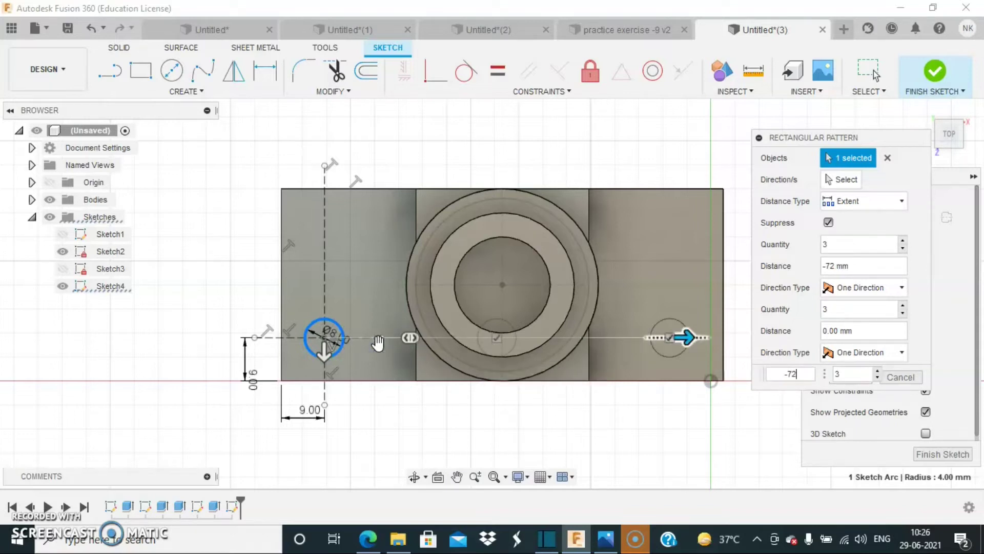
# Set the pattern's second direction across the base width to a distance of -22 mm and a quantity of 2
pyautogui.click(324, 351)
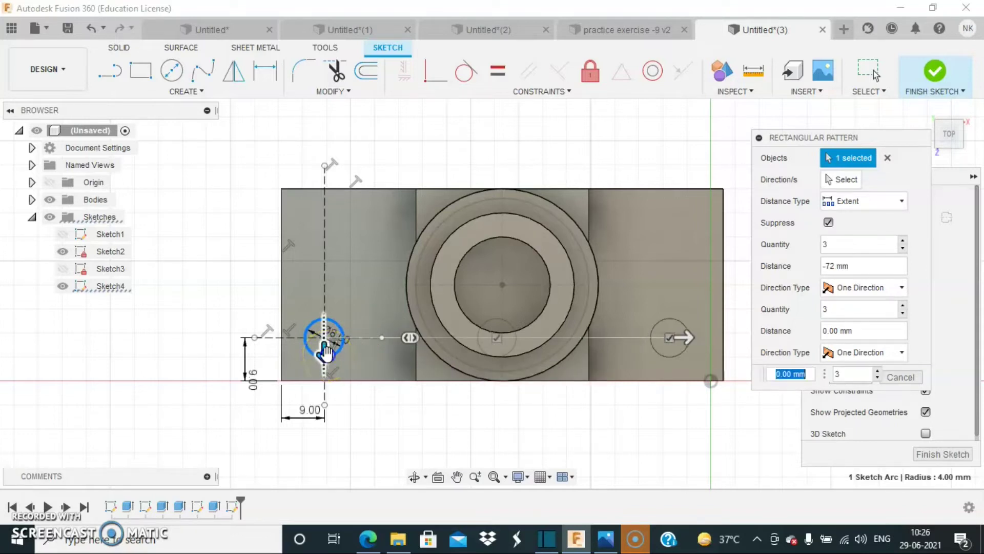
pyautogui.moveTo(324, 350); pyautogui.dragTo(343, 272)
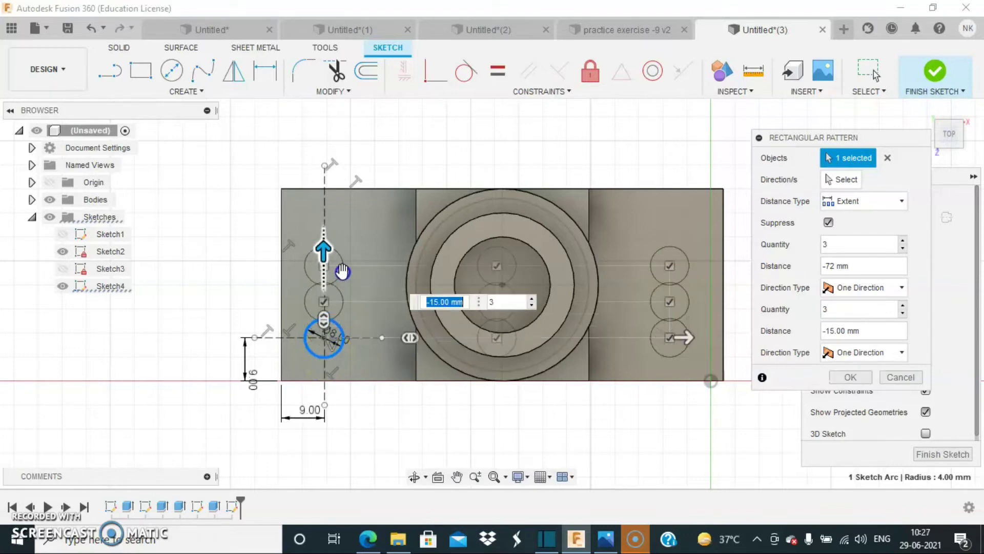
pyautogui.write('-2')
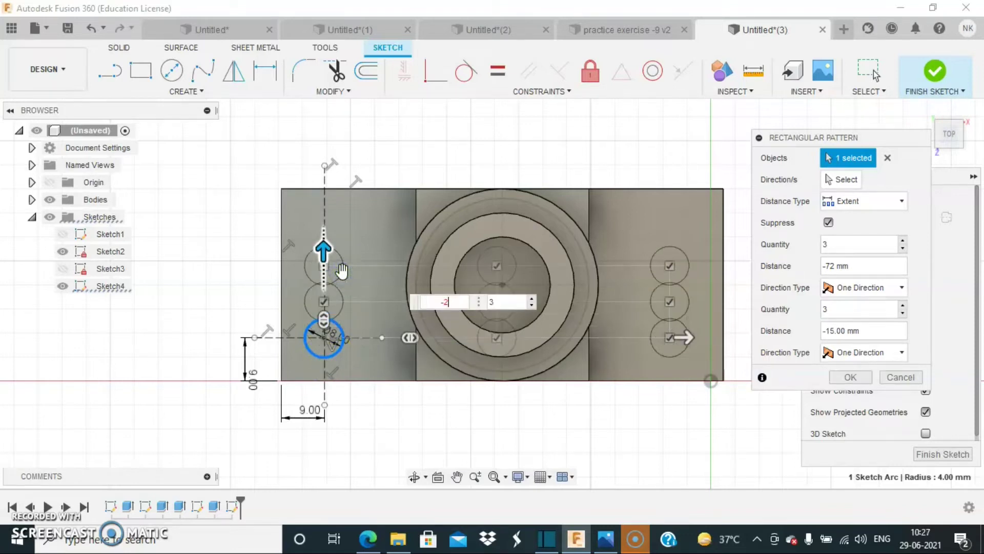
pyautogui.write('2')
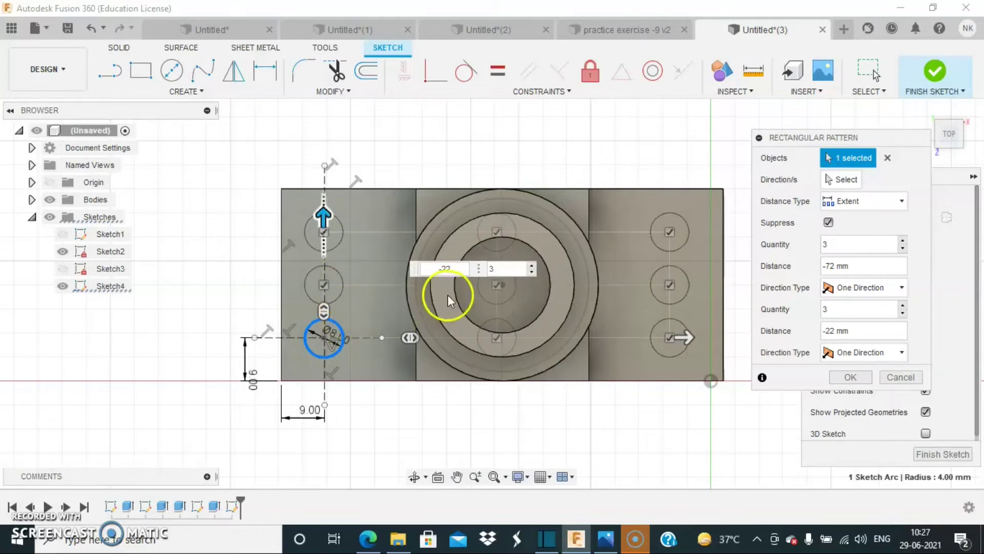
pyautogui.click(511, 267)
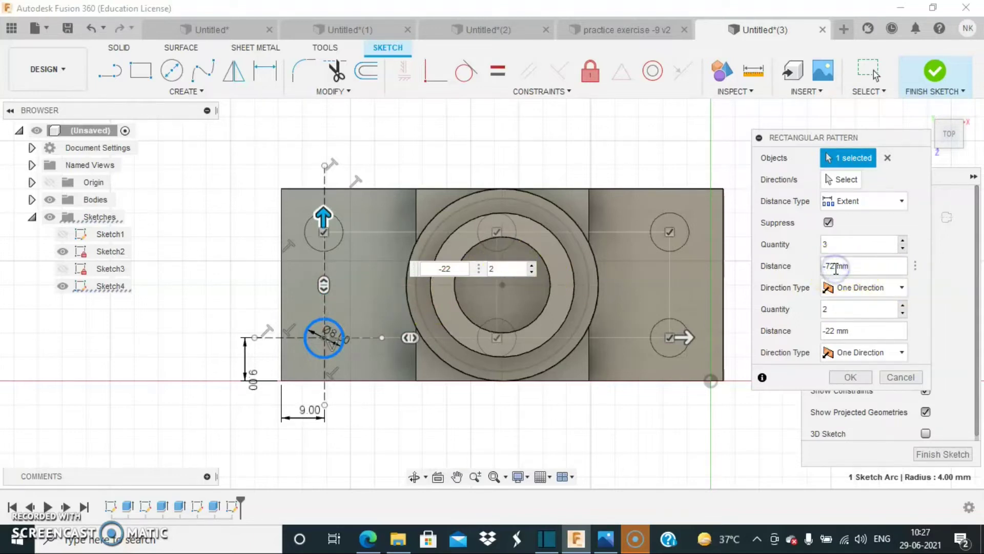
# Set the pattern's lengthwise distance to -74 mm and quantity to 2, apply the pattern and finish the sketch
pyautogui.write('4')
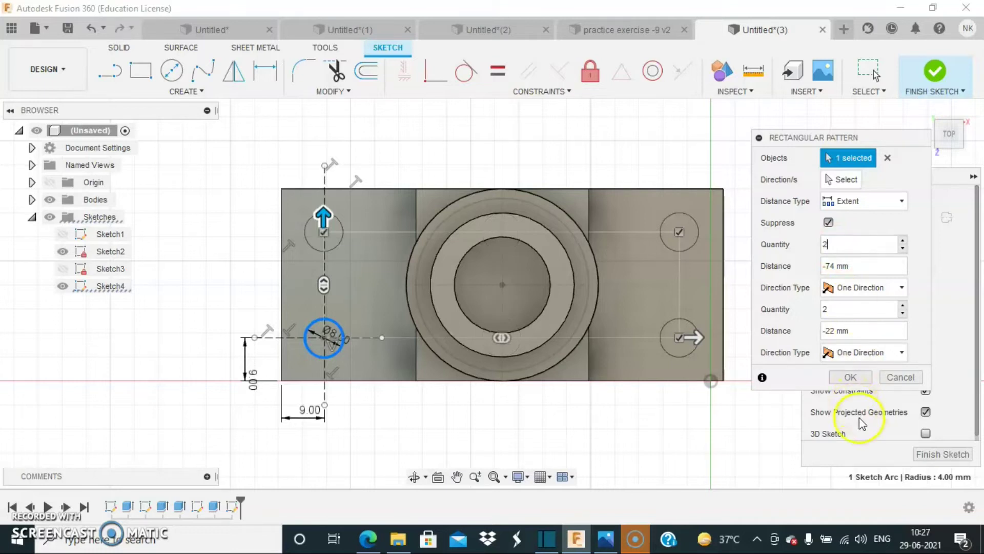
pyautogui.click(852, 378)
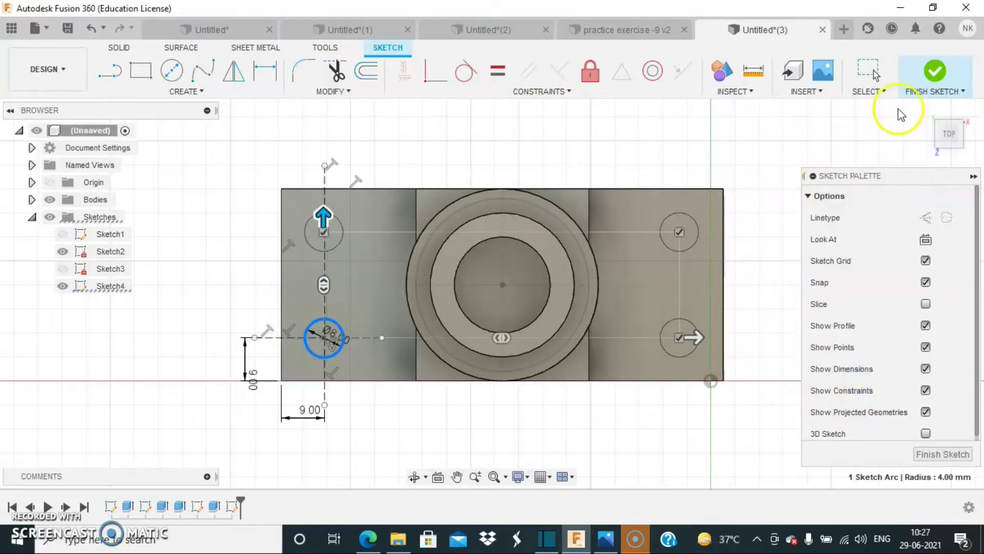
pyautogui.click(933, 76)
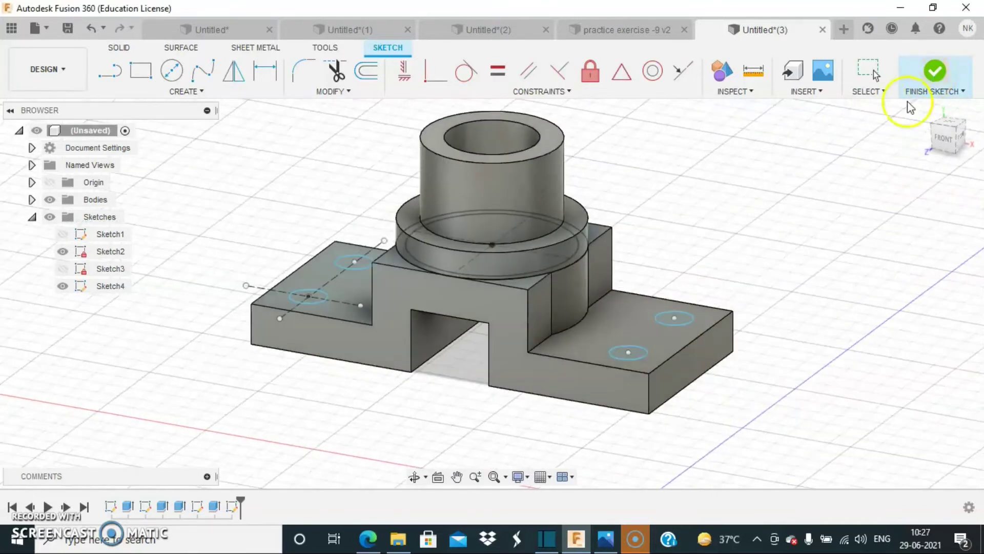
# Extrude the four 8 mm circles by -9 mm to cut holes through both flanges of the base
pyautogui.click(139, 70)
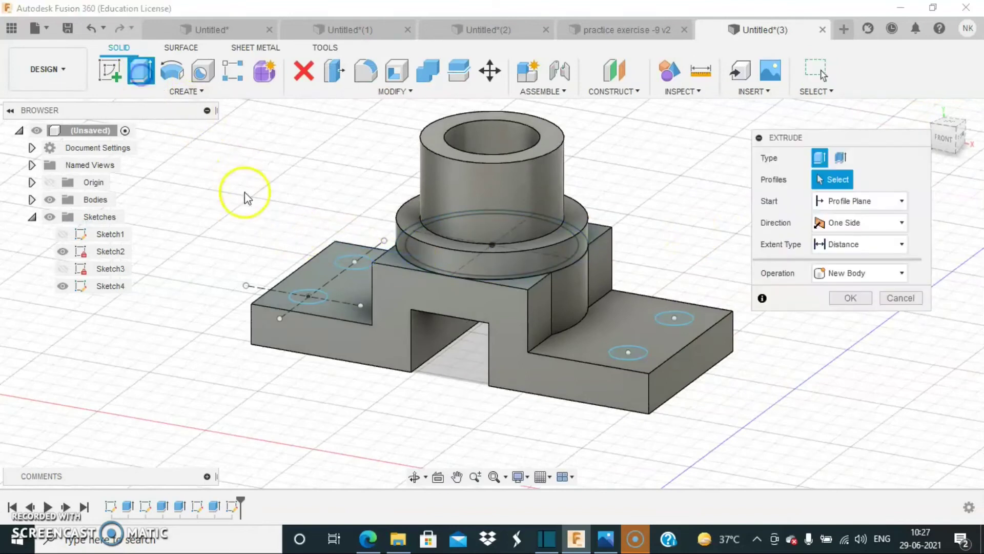
pyautogui.click(306, 297)
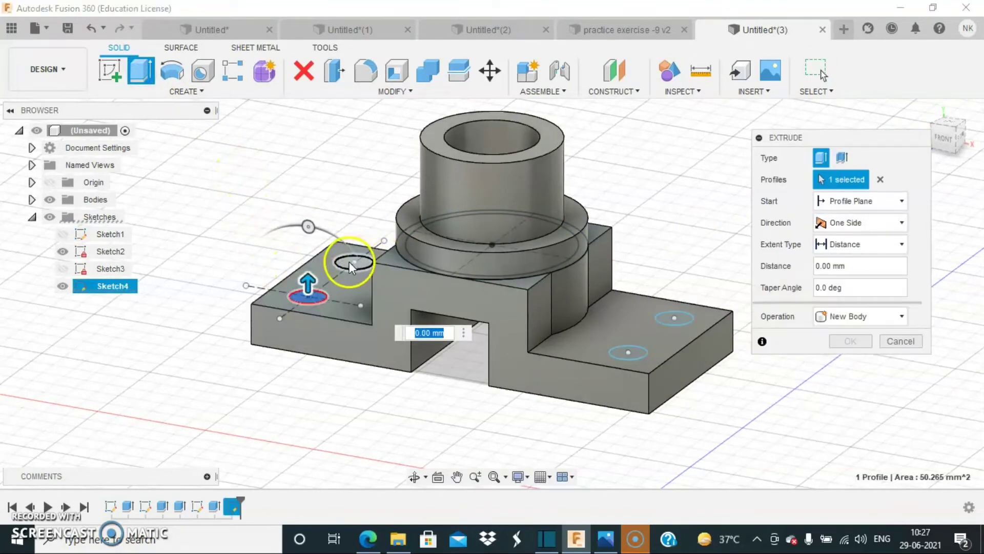
pyautogui.click(350, 262)
pyautogui.click(631, 352)
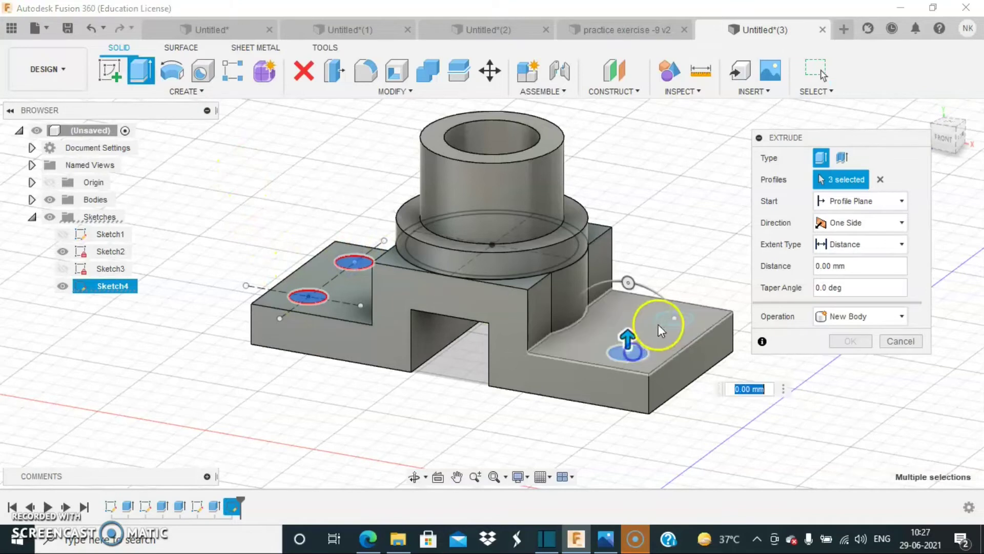
pyautogui.click(673, 317)
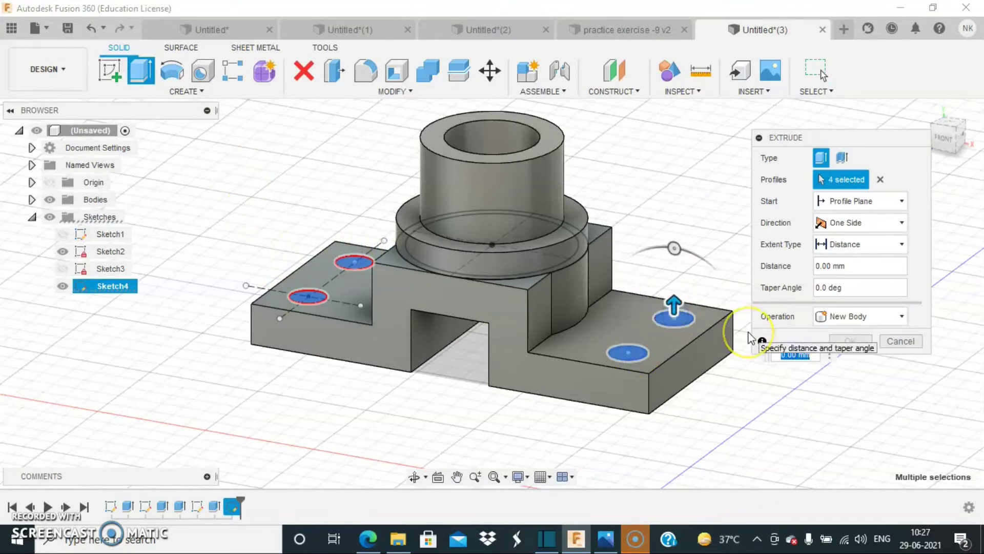
pyautogui.write('-10')
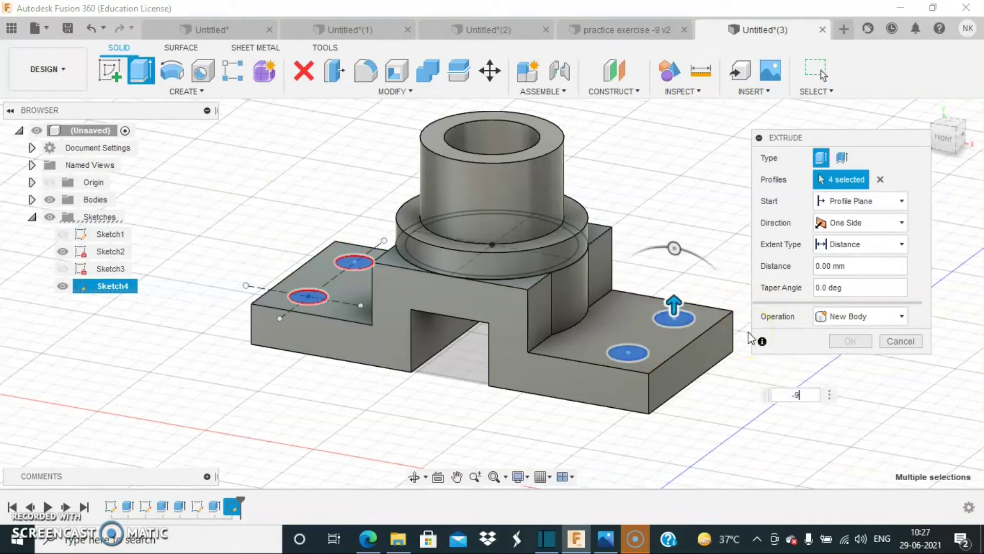
pyautogui.press('Return')
pyautogui.moveTo(760, 323)
pyautogui.keyDown('shift'); pyautogui.mouseDown(button='middle')
pyautogui.moveTo(659, 358)
pyautogui.moveTo(773, 341)
pyautogui.moveTo(761, 341)
pyautogui.moveTo(754, 318)
pyautogui.moveTo(751, 332)
pyautogui.moveTo(773, 297)
pyautogui.moveTo(763, 320)
pyautogui.mouseUp(button='middle'); pyautogui.keyUp('shift')
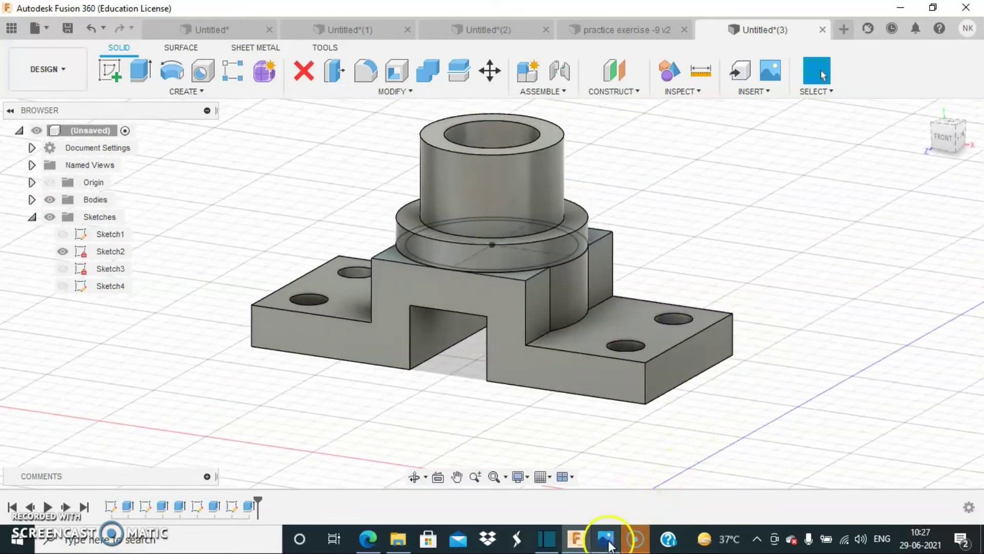
# Check the rib in the reference image, then create a construction plane offset -20 mm from the bracket's stepped front face
pyautogui.click(607, 539)
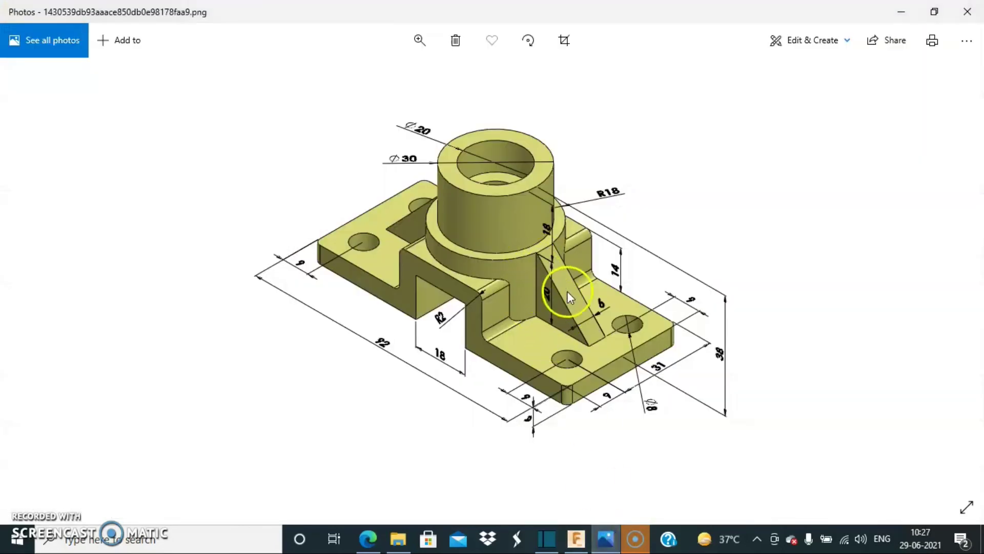
pyautogui.click(576, 540)
pyautogui.click(570, 368)
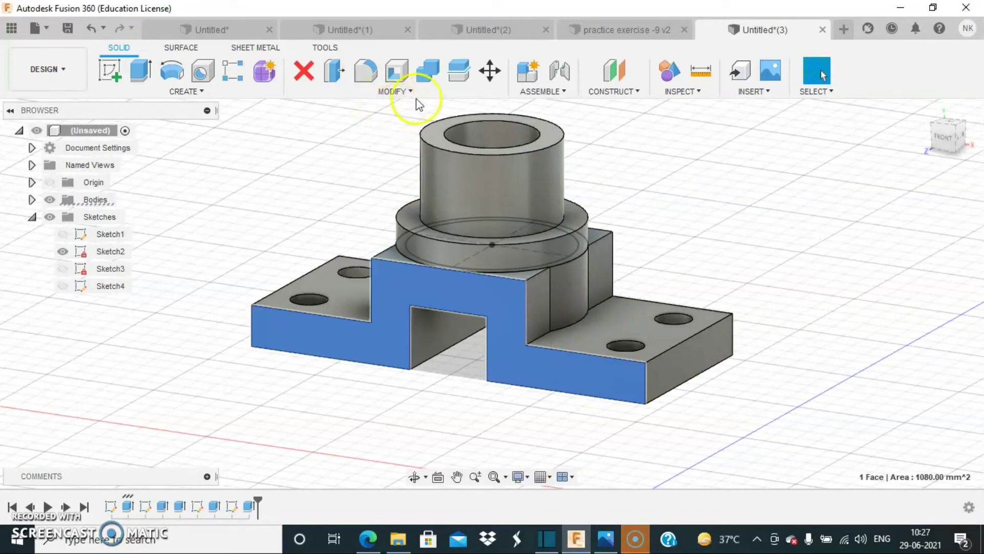
pyautogui.click(629, 90)
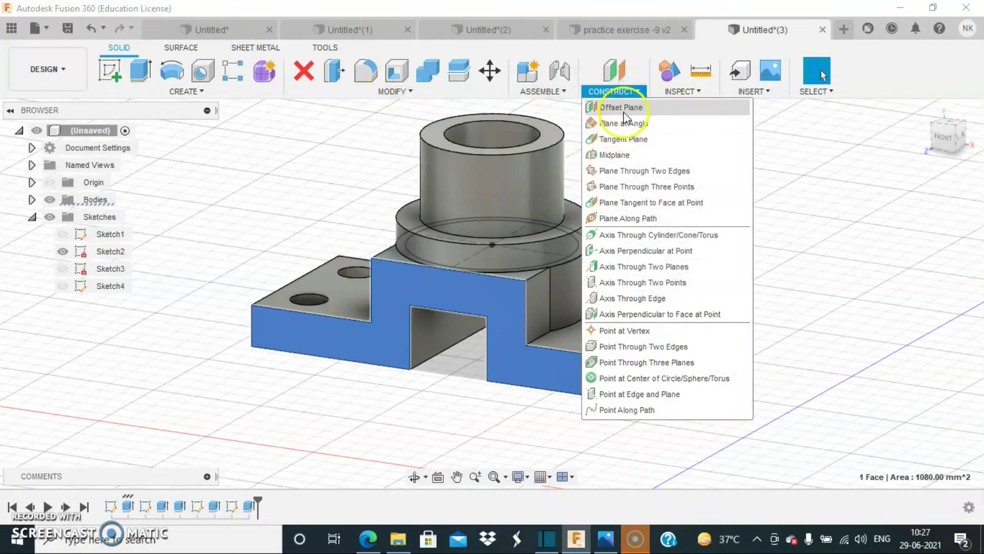
pyautogui.click(623, 112)
pyautogui.write('-20')
pyautogui.press('Return')
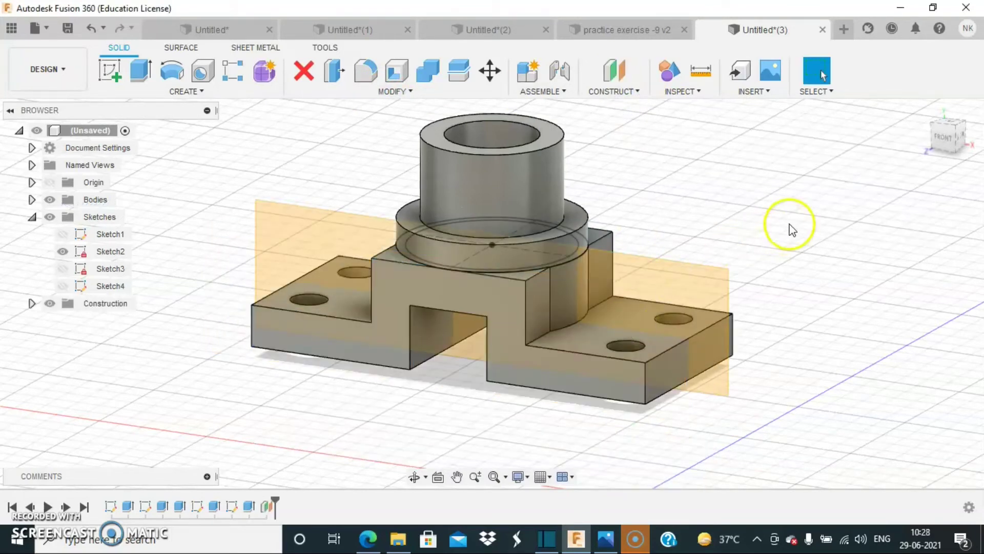
# Sketch a construction line on one flange's top face, running across the base width through the centres of its two holes
pyautogui.click(116, 78)
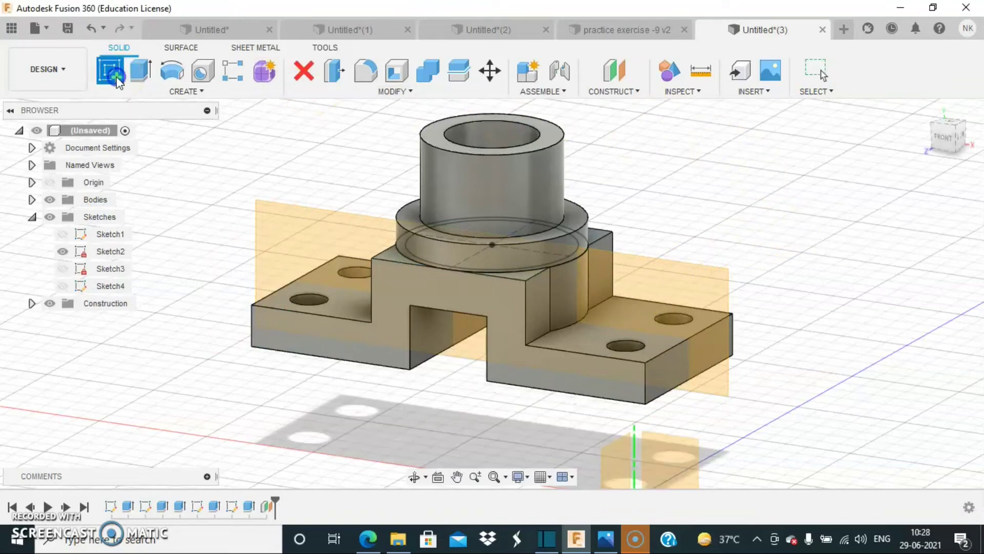
pyautogui.click(583, 336)
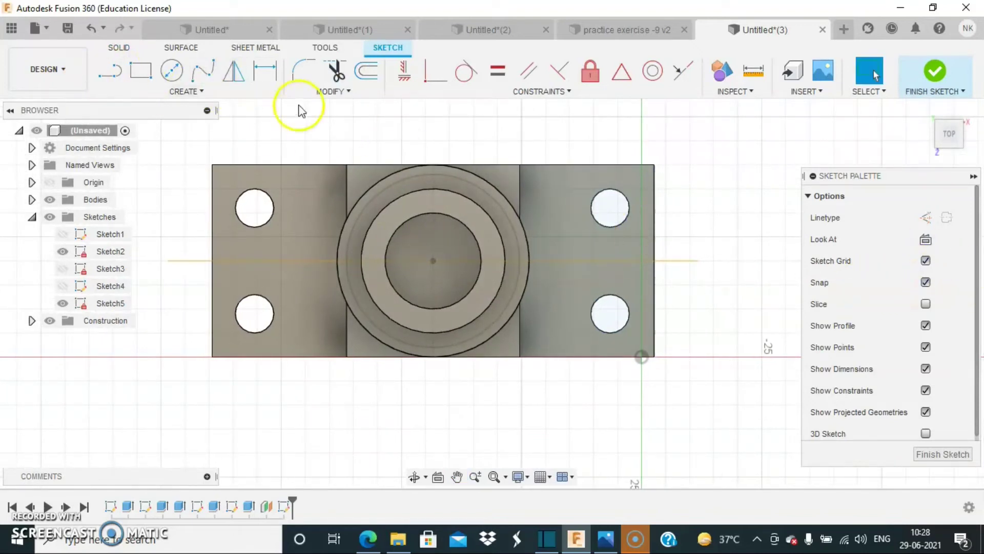
pyautogui.click(926, 217)
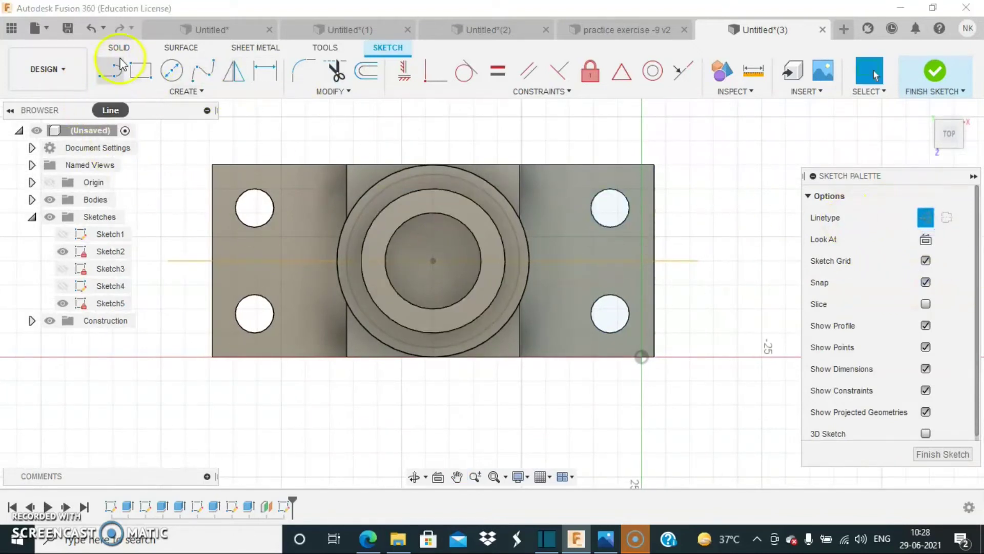
pyautogui.click(120, 71)
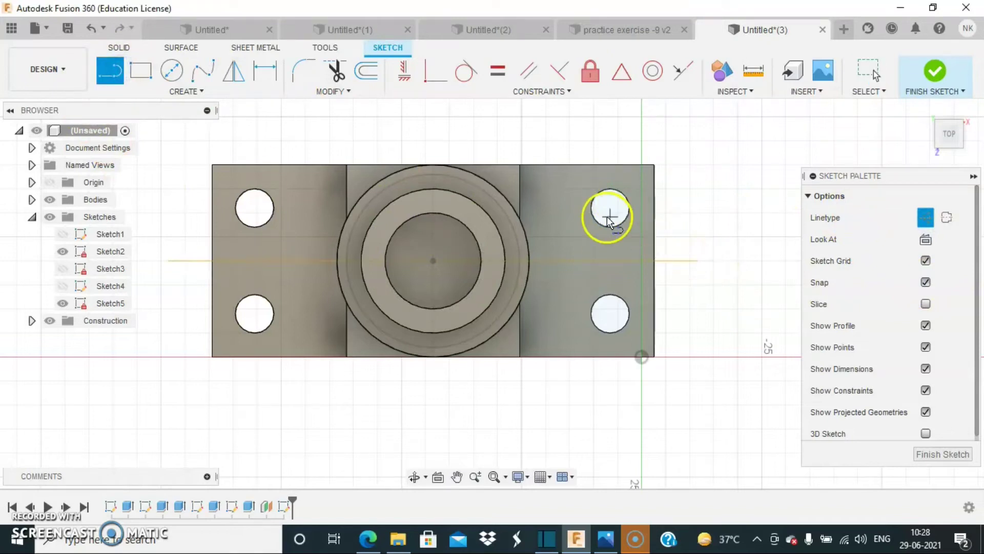
pyautogui.moveTo(610, 207); pyautogui.dragTo(611, 171)
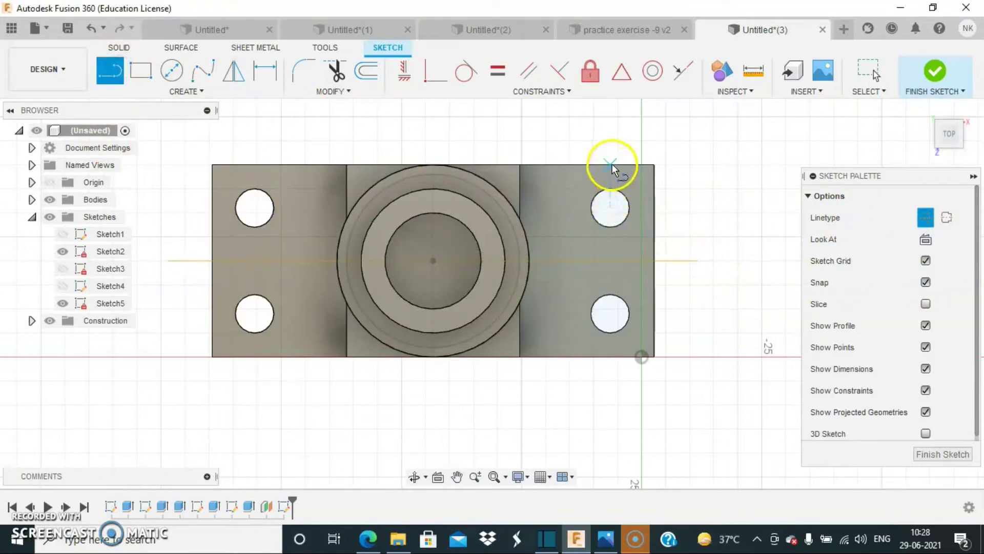
pyautogui.click(614, 379)
pyautogui.click(932, 459)
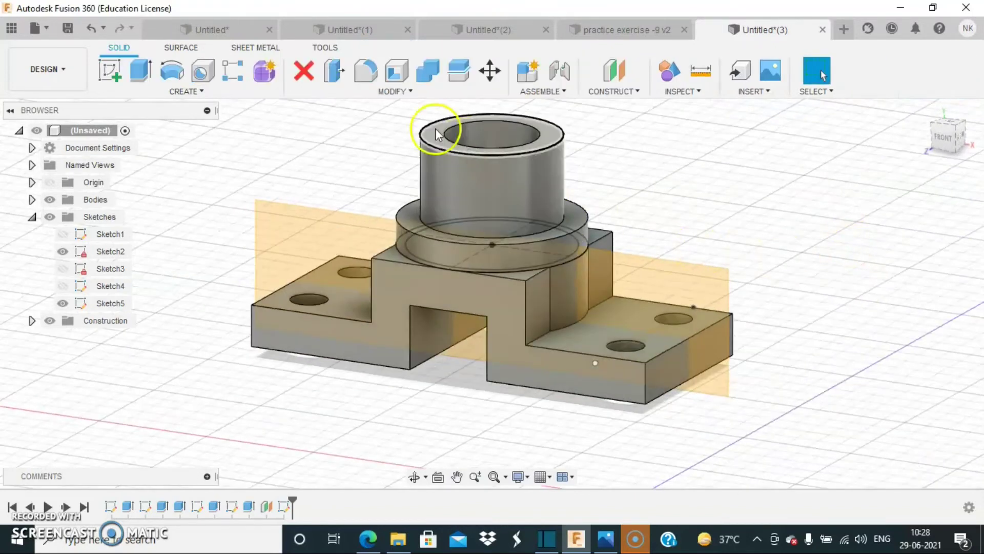
# On the offset plane, sketch a sloping line from the collar's lower corner to the hole centreline on the flange, with snap off
pyautogui.click(110, 70)
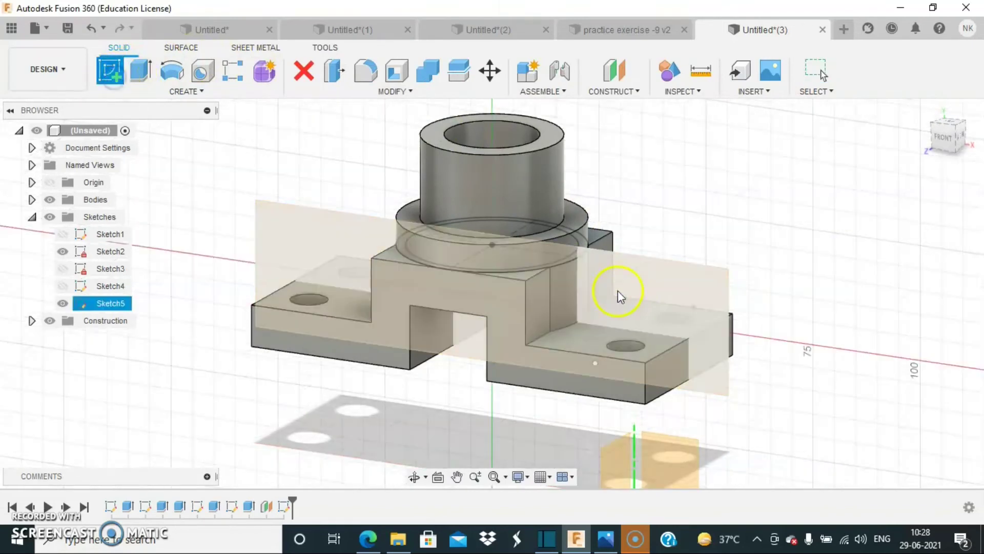
pyautogui.click(654, 288)
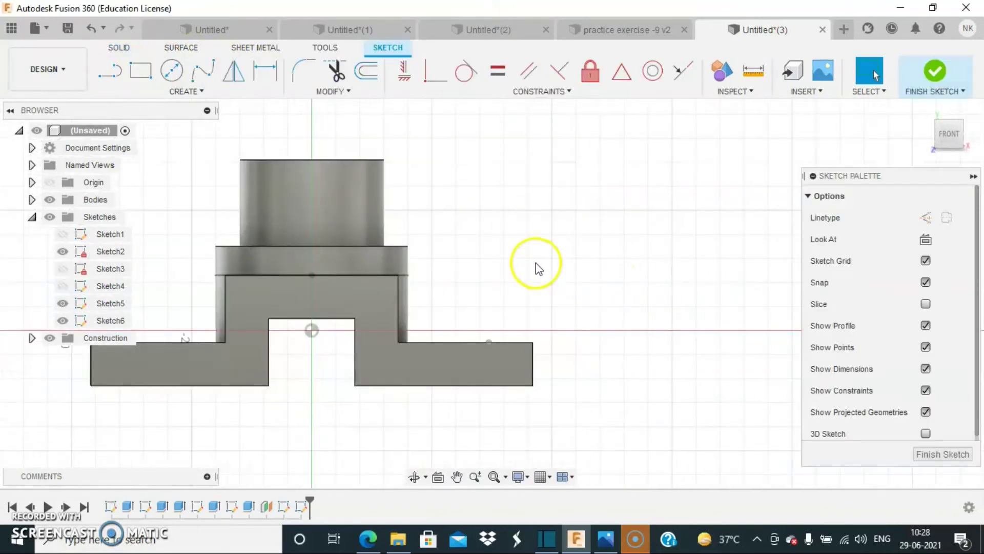
pyautogui.click(114, 70)
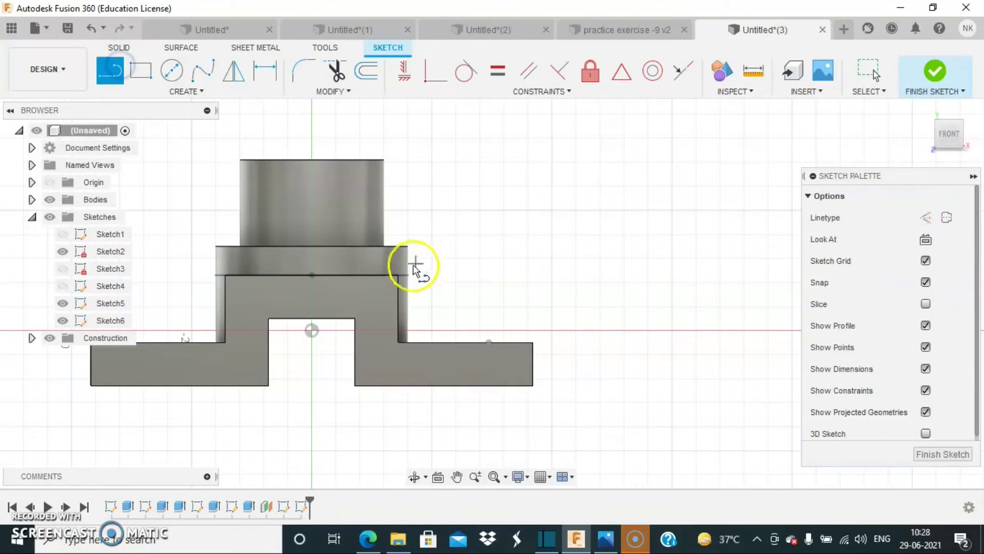
pyautogui.click(408, 277)
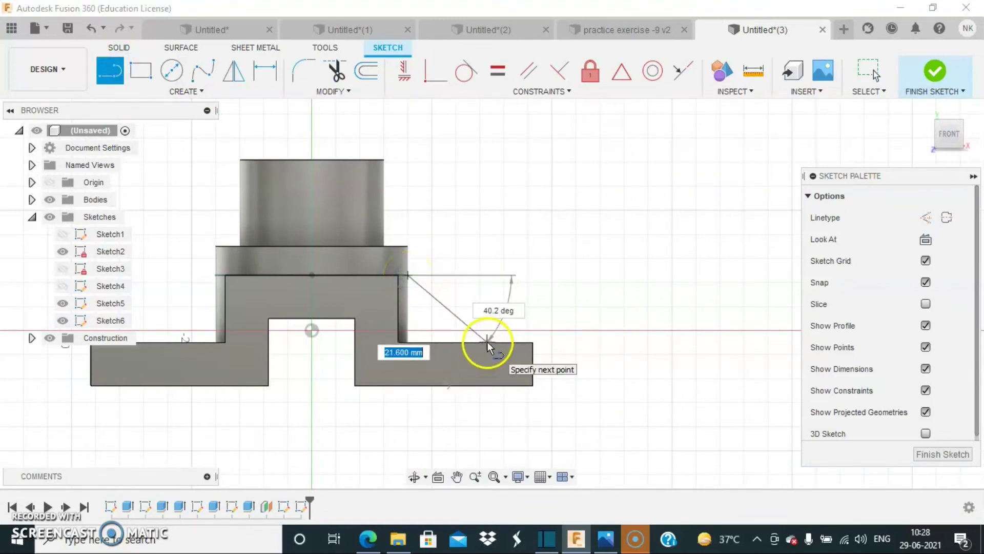
pyautogui.scroll(3, 488, 347)
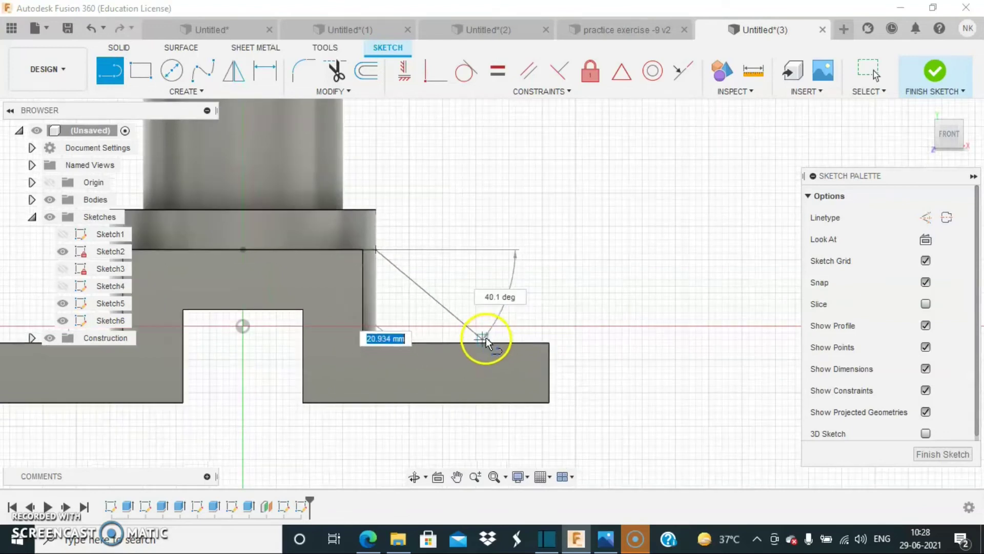
pyautogui.scroll(2, 489, 348)
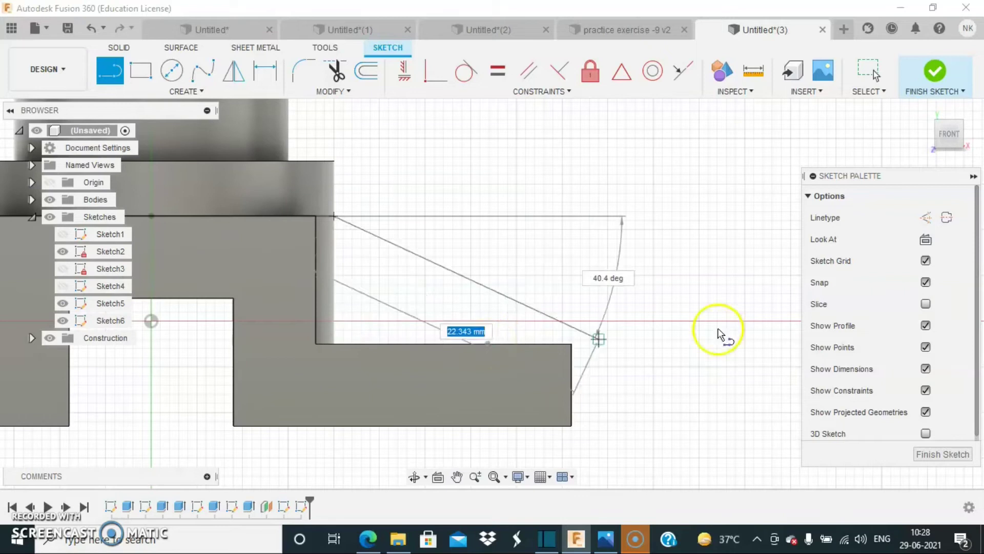
pyautogui.click(925, 283)
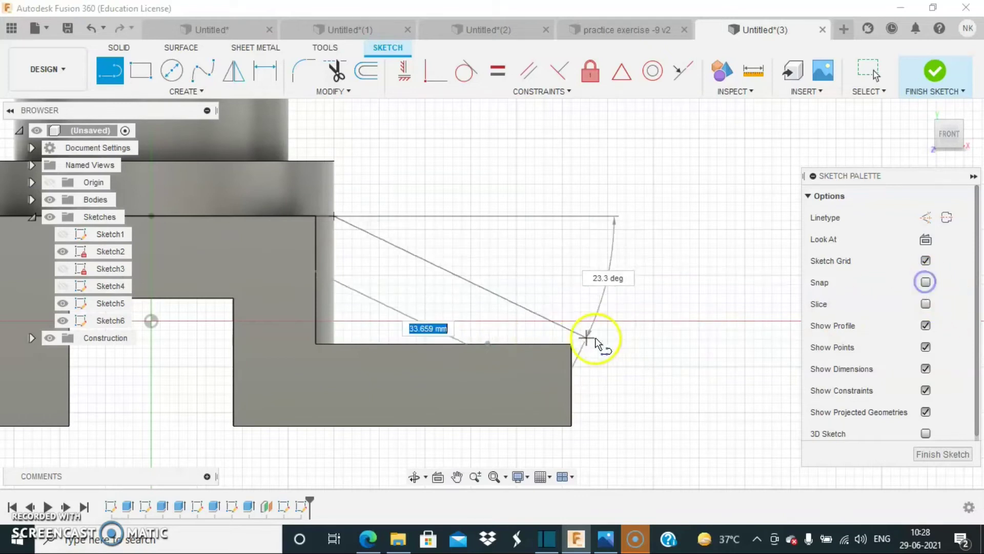
pyautogui.click(489, 343)
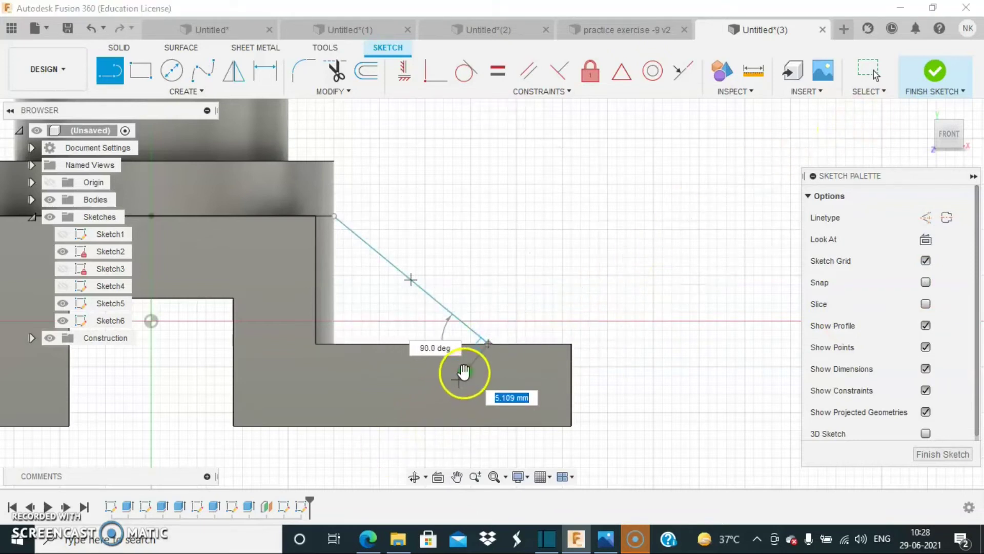
pyautogui.click(465, 371)
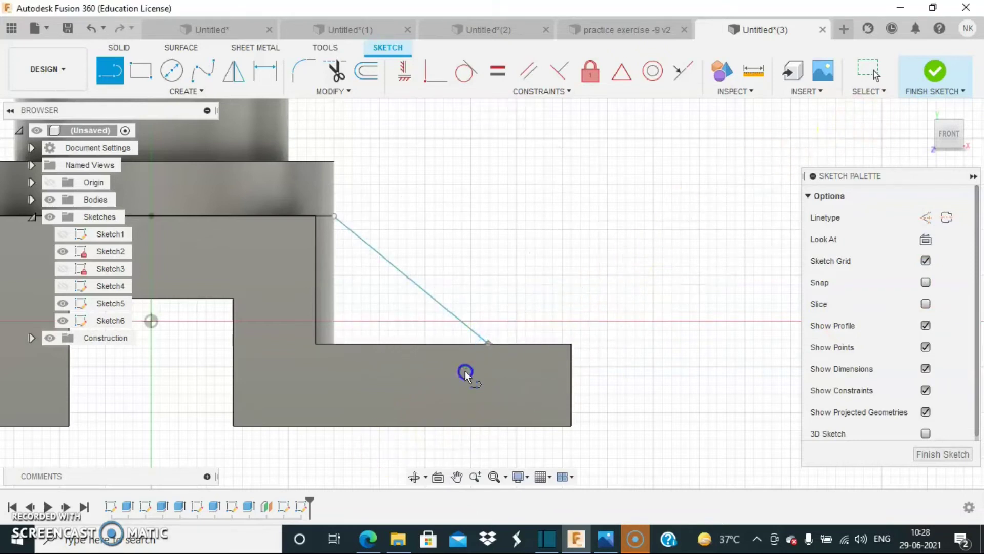
pyautogui.click(930, 77)
# Create a 6 mm thick symmetric rib from the sloping line, with depth set to To Next
pyautogui.scroll(-4, 554, 262)
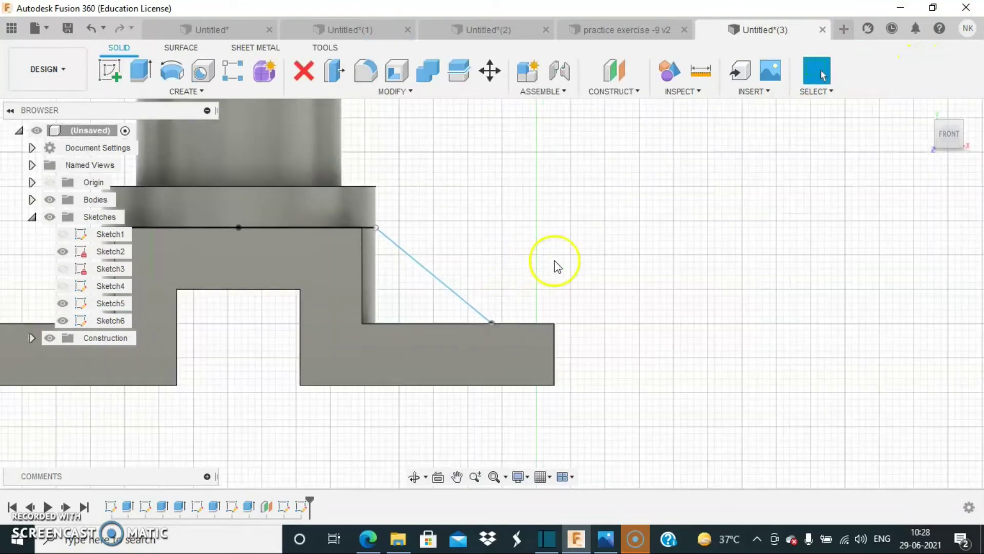
pyautogui.moveTo(548, 260); pyautogui.dragTo(702, 268, button='middle')
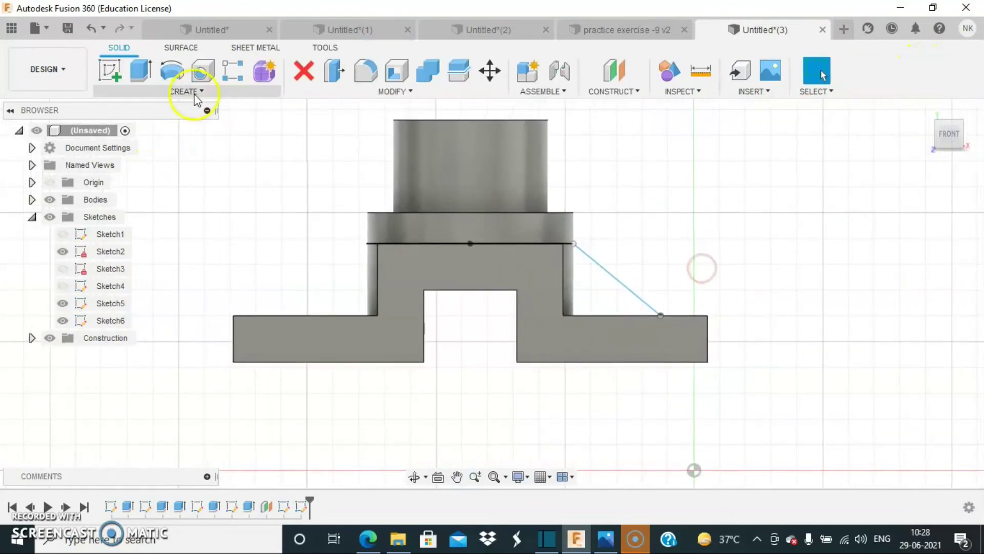
pyautogui.click(195, 94)
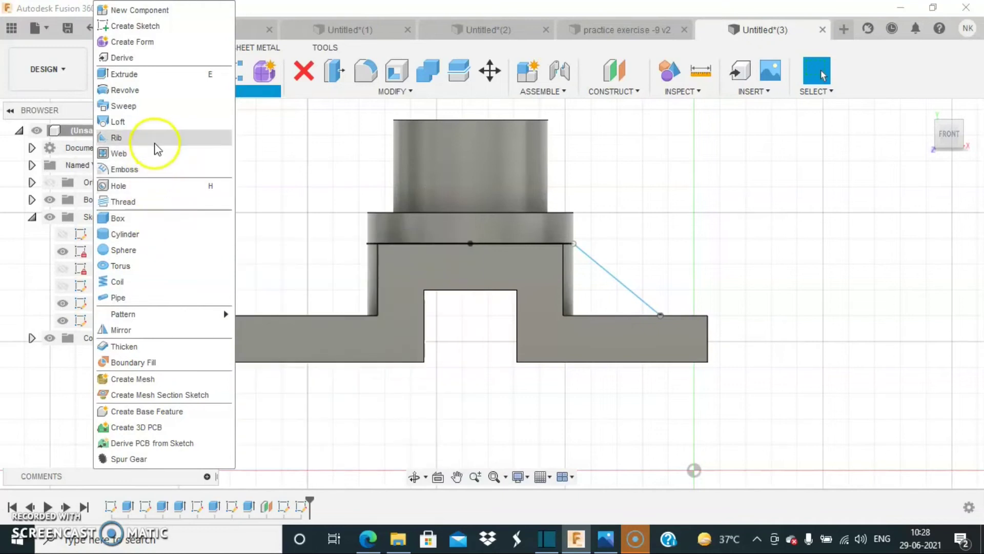
pyautogui.click(155, 139)
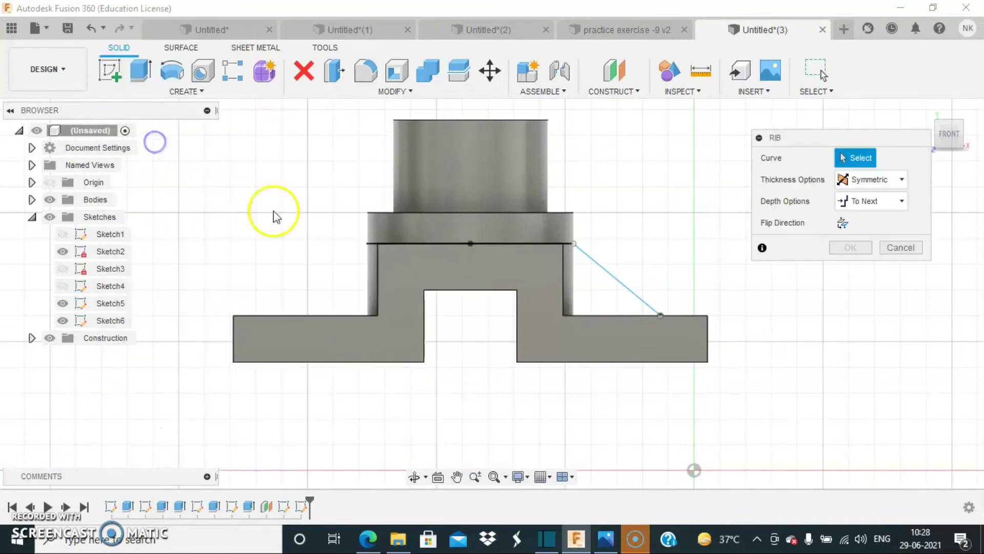
pyautogui.click(590, 257)
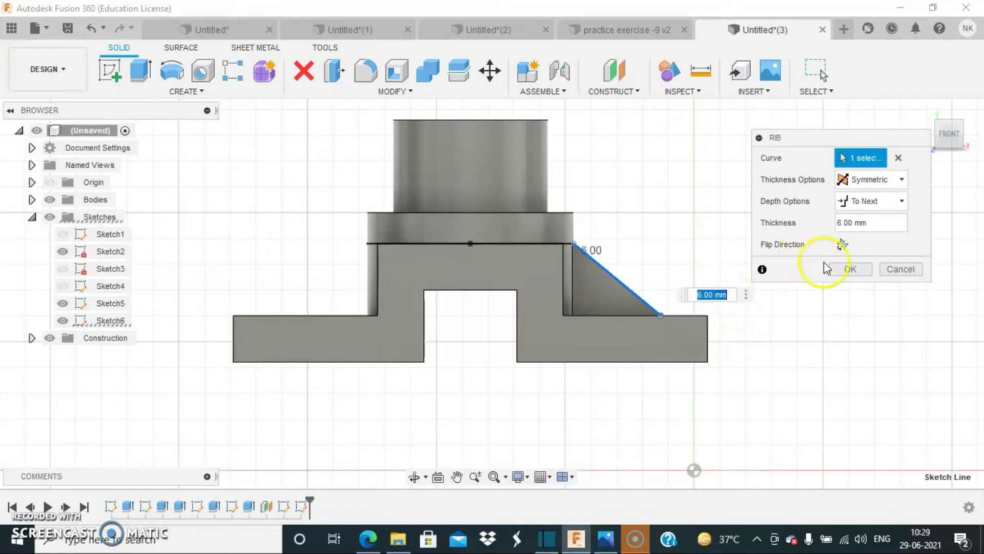
pyautogui.click(843, 268)
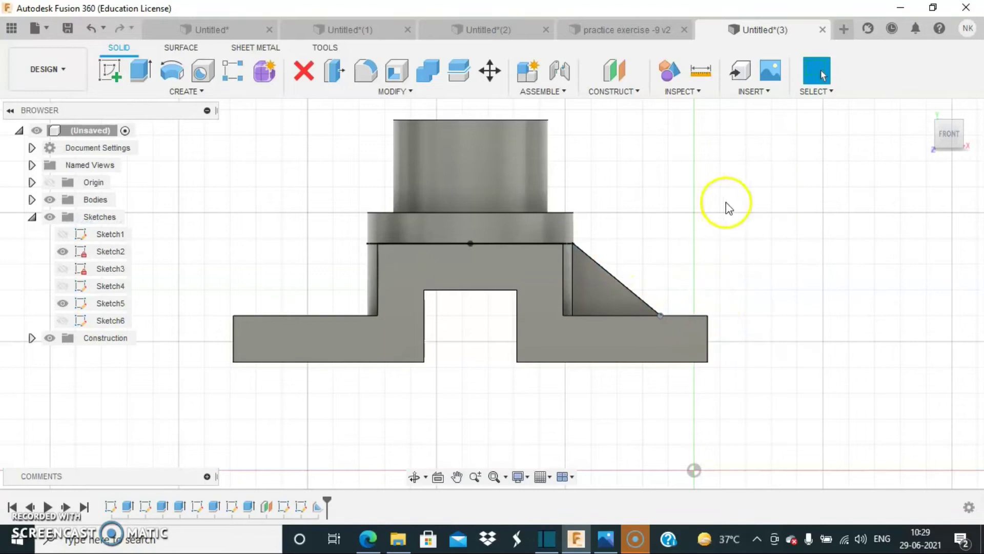
# Create a construction plane offset -46 mm from the end face of the flange that carries the rib
pyautogui.click(924, 109)
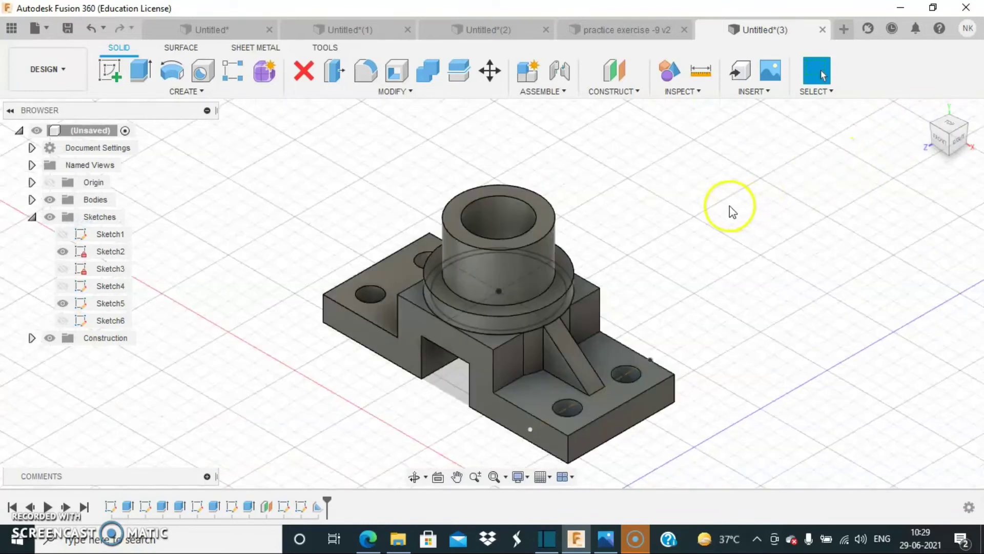
pyautogui.click(629, 92)
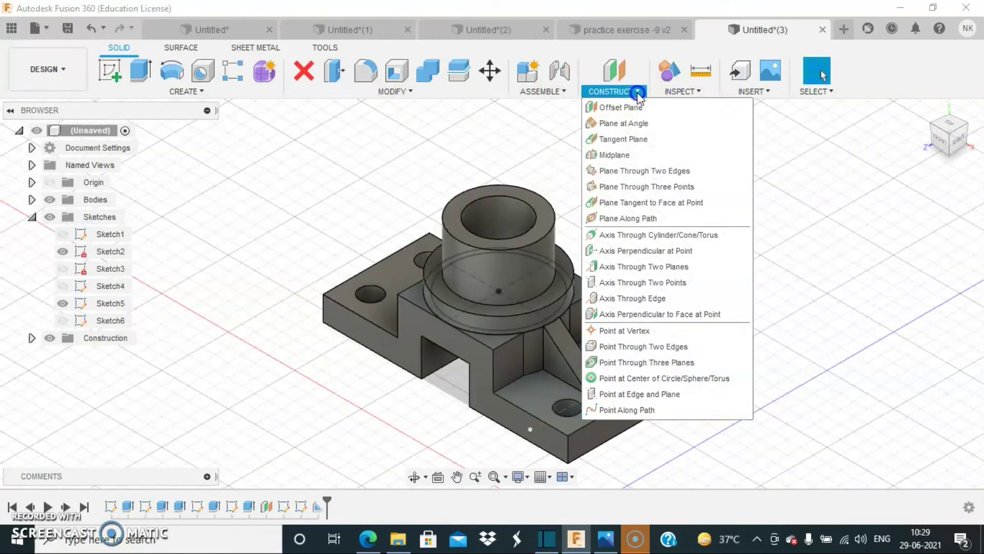
pyautogui.click(627, 108)
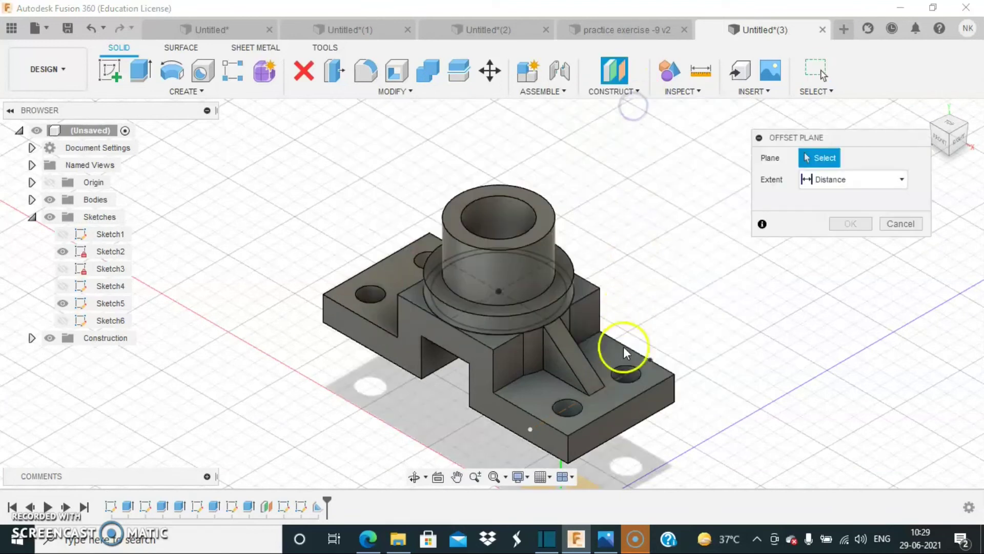
pyautogui.click(631, 413)
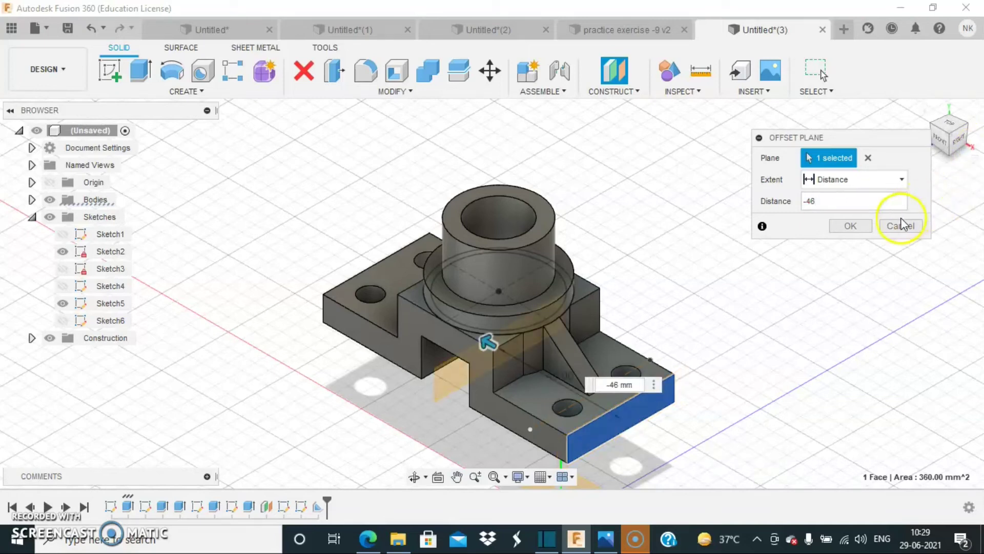
pyautogui.click(841, 227)
# Mirror the rib feature across the offset plane at the middle of the base onto the opposite flange
pyautogui.keyDown('shift'); pyautogui.moveTo(294, 349); pyautogui.dragTo(351, 303, button='middle'); pyautogui.keyUp('shift')
pyautogui.click(224, 95)
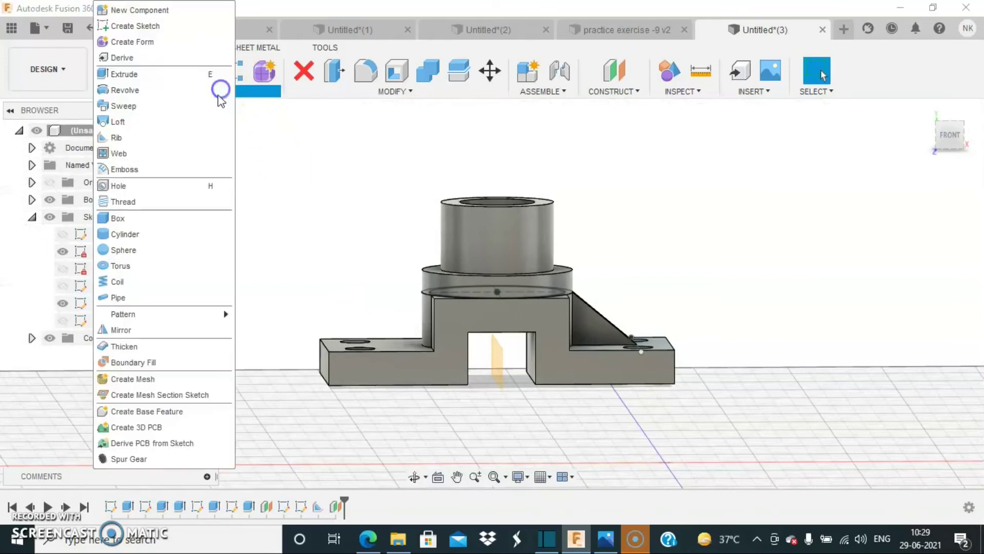
pyautogui.click(147, 330)
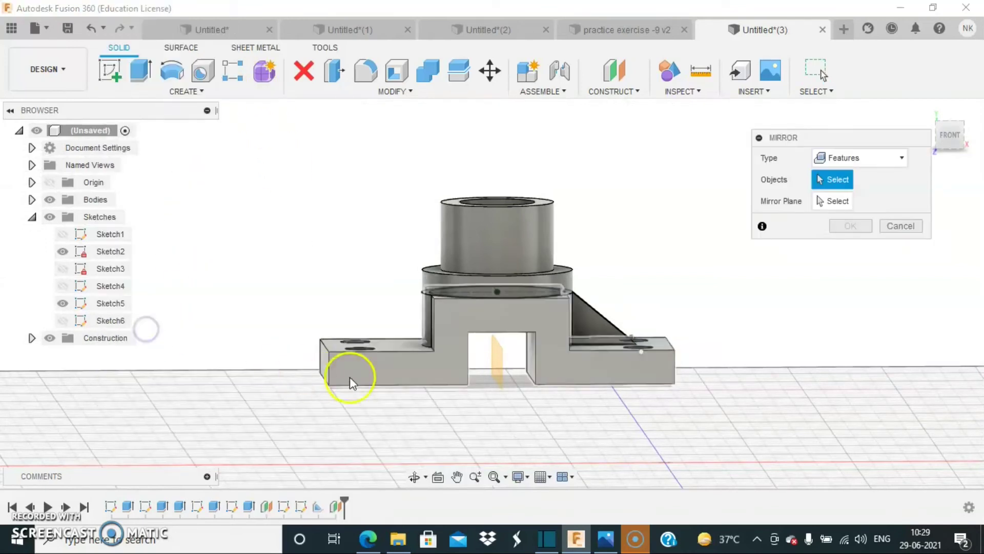
pyautogui.click(593, 316)
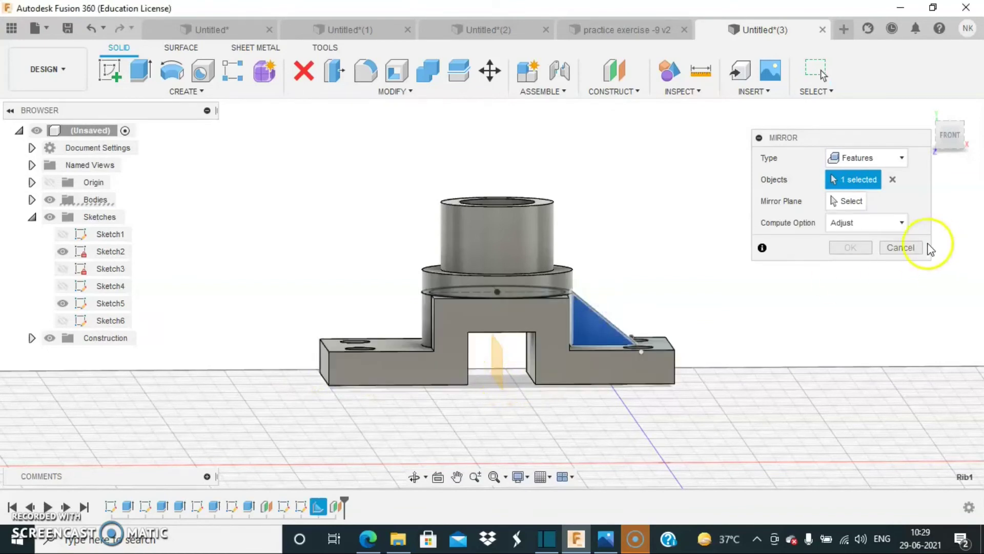
pyautogui.click(847, 201)
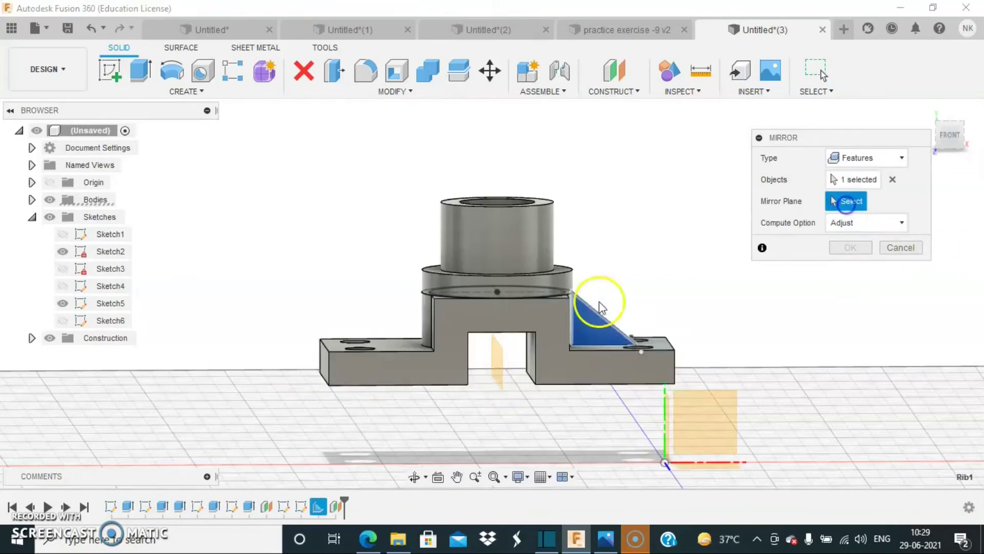
pyautogui.click(495, 365)
pyautogui.click(850, 248)
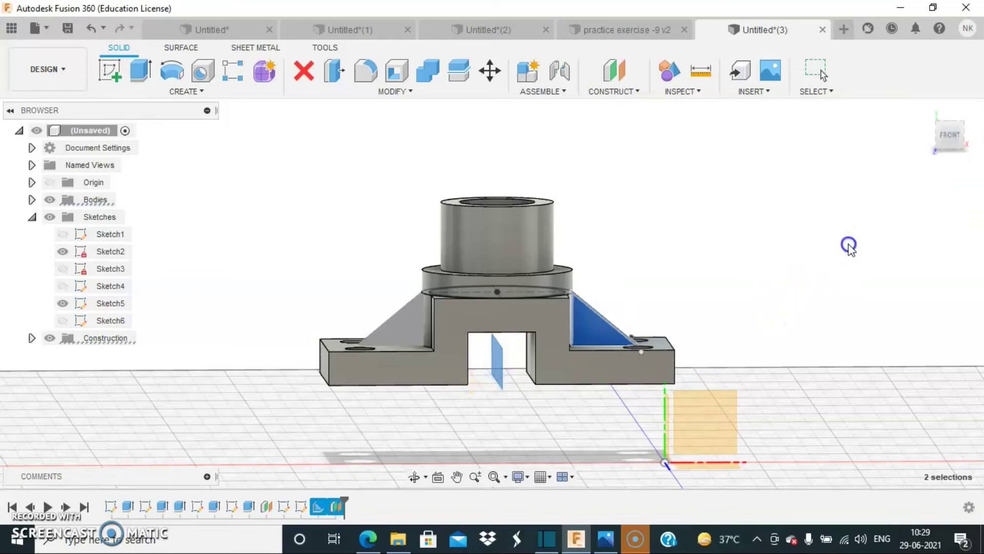
pyautogui.moveTo(798, 285); pyautogui.dragTo(817, 336, button='middle')
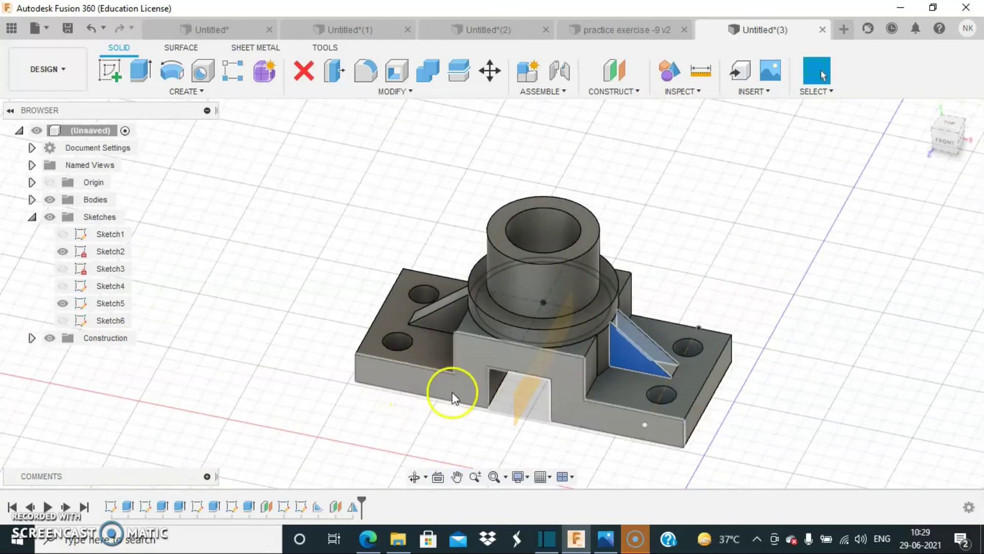
pyautogui.click(540, 361)
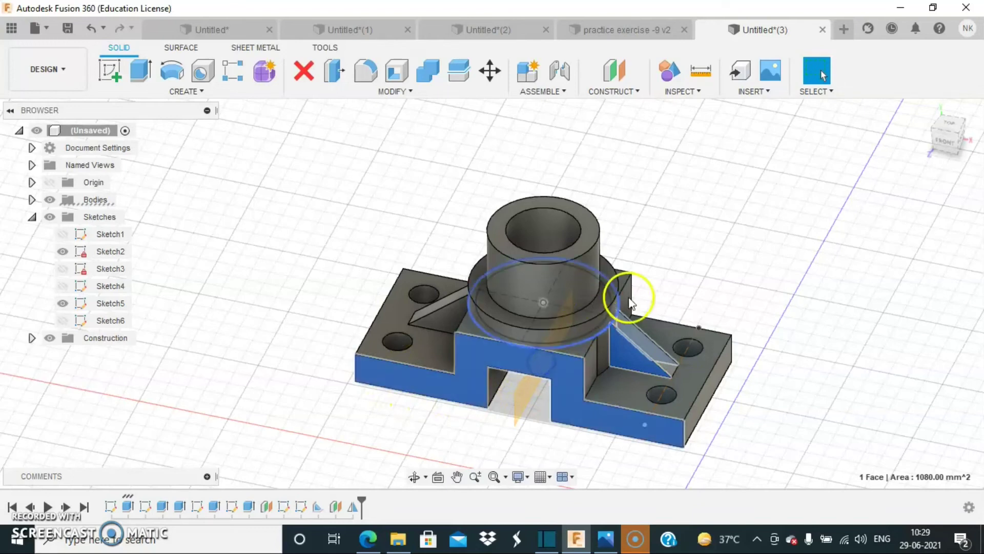
pyautogui.click(773, 200)
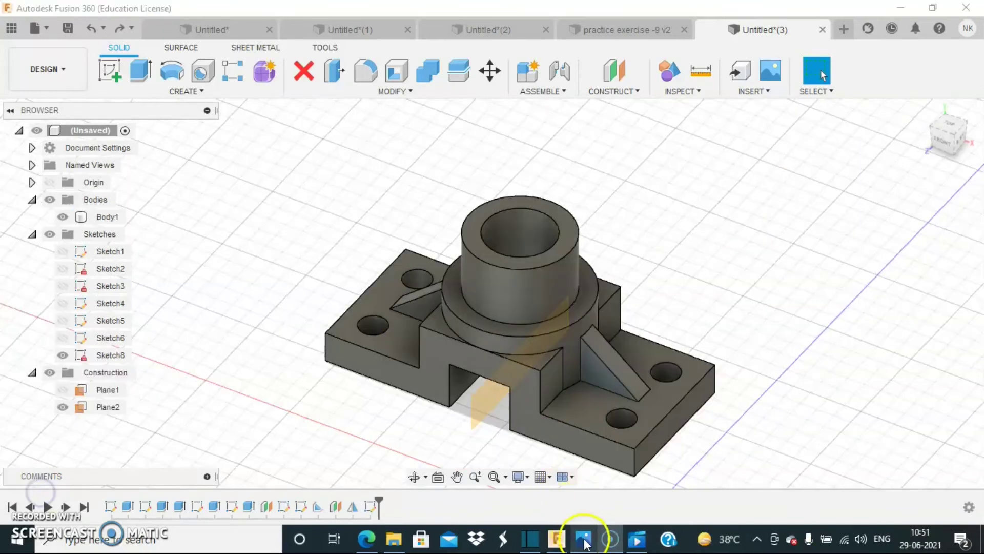
# Check the fillets in the reference image, then select the block's upper and lower step edges and the outer vertical corners of one flange for filleting
pyautogui.click(584, 539)
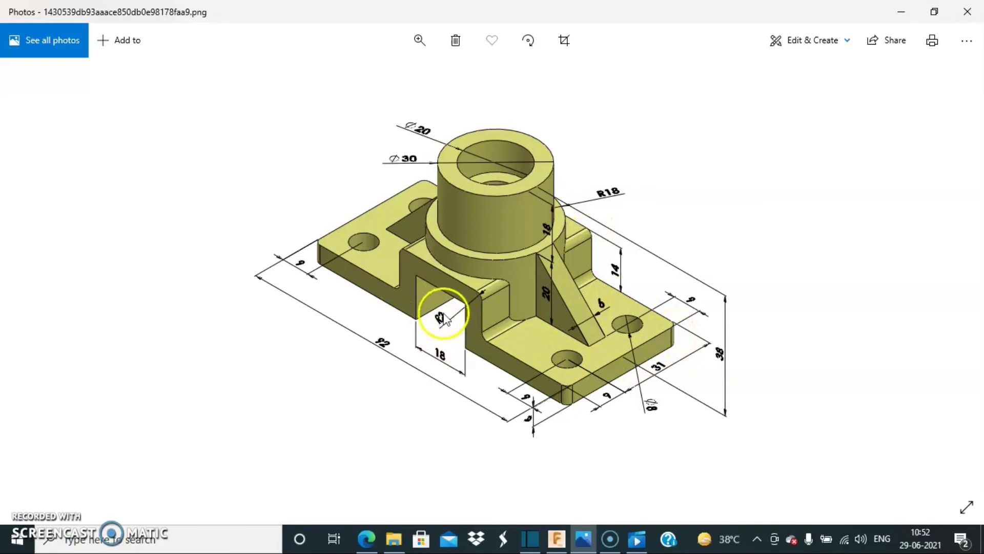
pyautogui.click(557, 538)
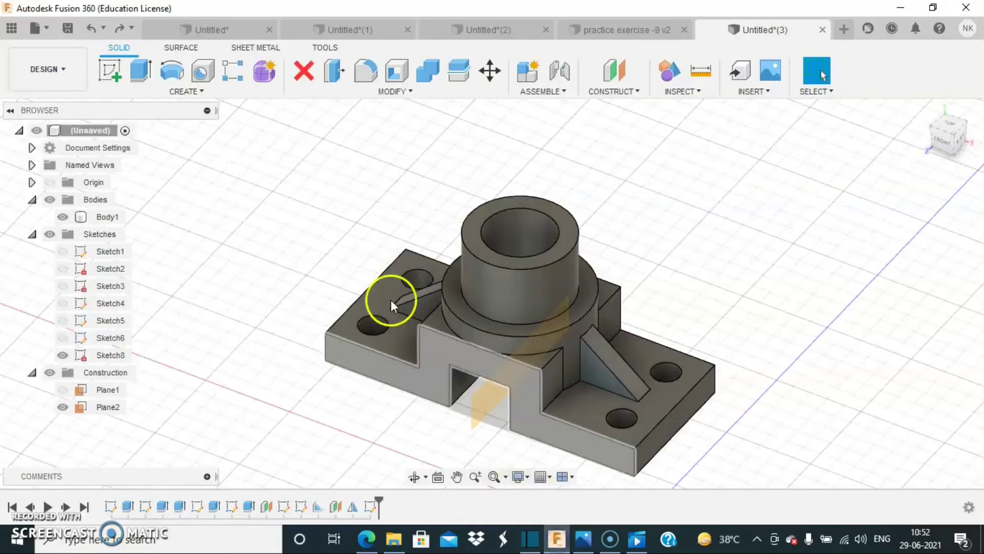
pyautogui.click(364, 70)
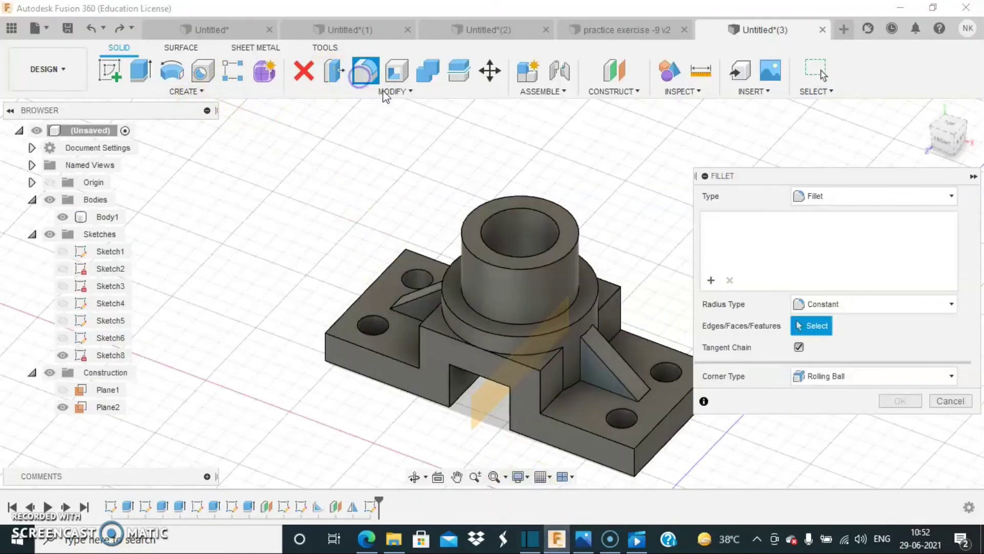
pyautogui.click(554, 402)
pyautogui.click(549, 364)
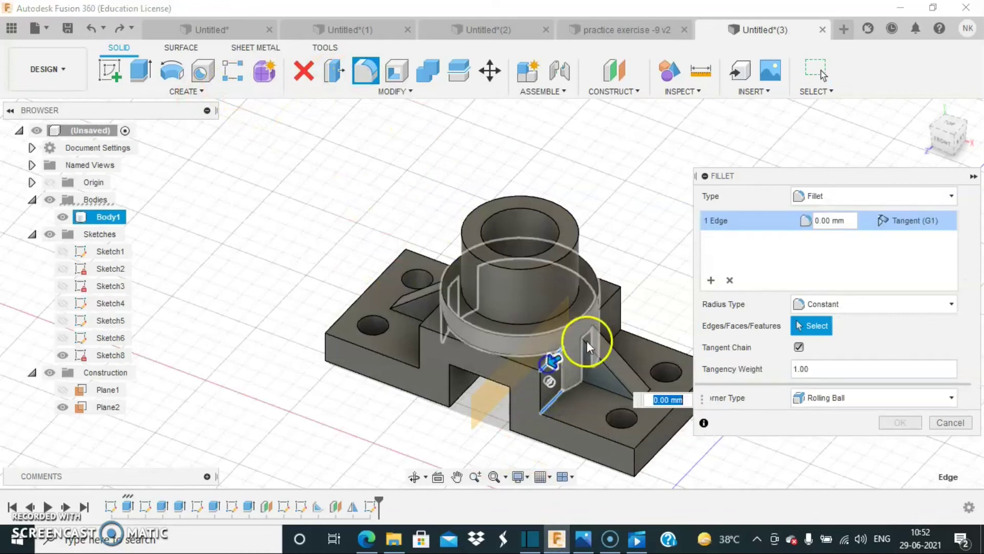
pyautogui.click(613, 291)
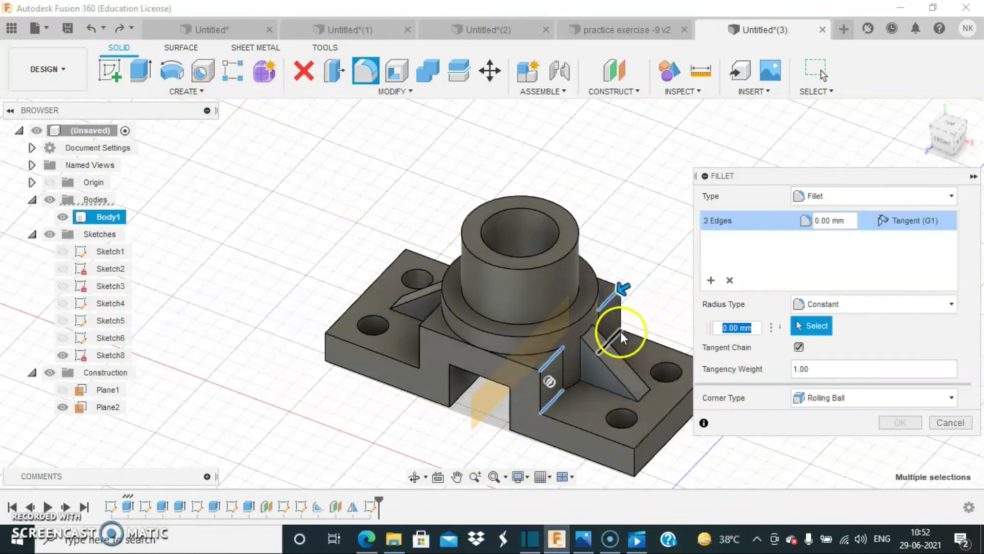
pyautogui.click(633, 461)
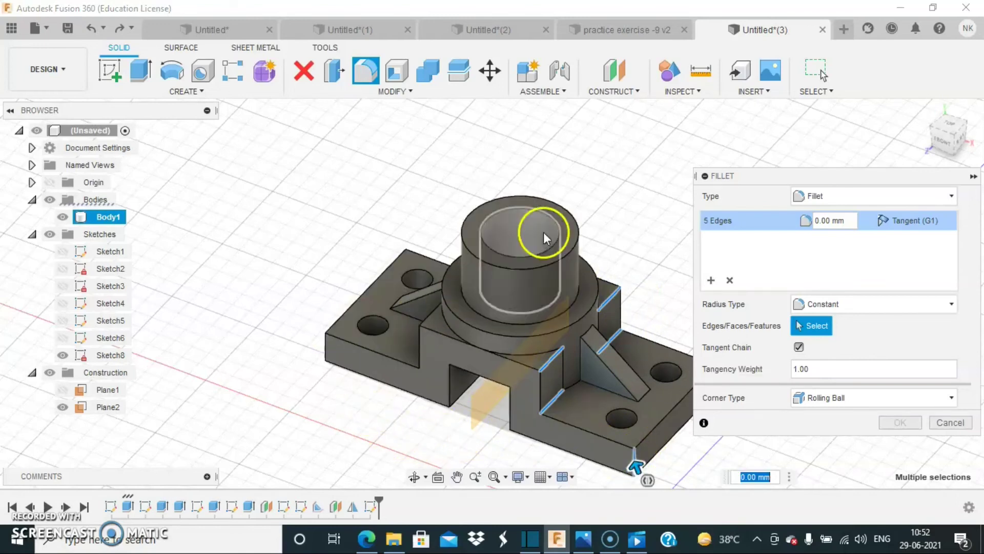
pyautogui.moveTo(633, 220); pyautogui.dragTo(574, 208, button='middle')
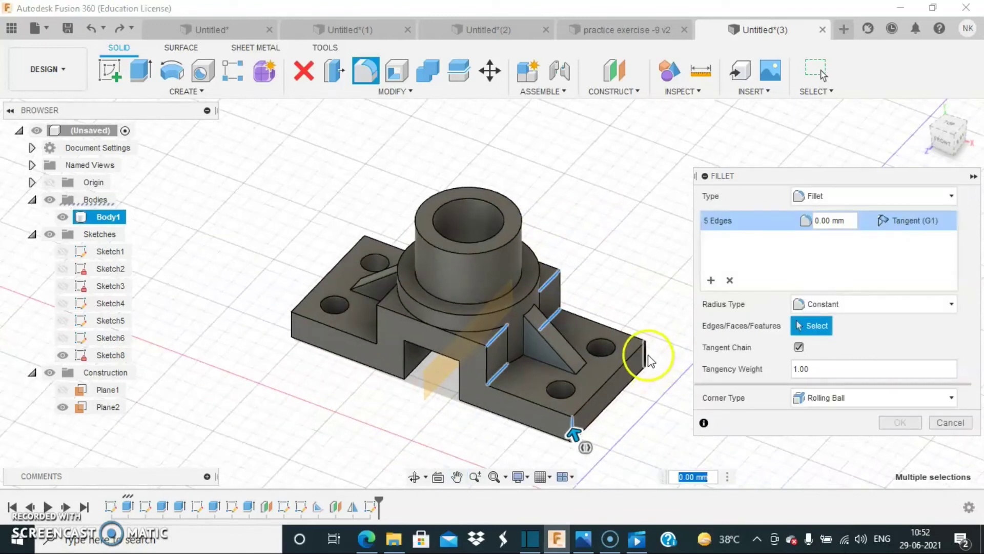
pyautogui.click(646, 352)
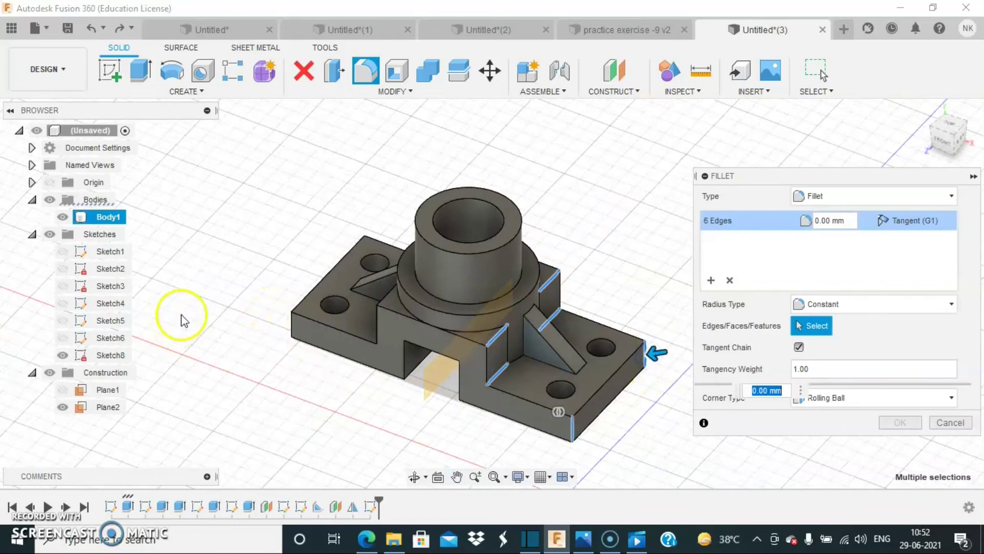
# Add the opposite flange's inner step edges and outer vertical corners to the selection and fillet all selected edges with a 2 mm radius
pyautogui.keyDown('shift'); pyautogui.moveTo(182, 312); pyautogui.dragTo(307, 323, button='middle'); pyautogui.keyUp('shift')
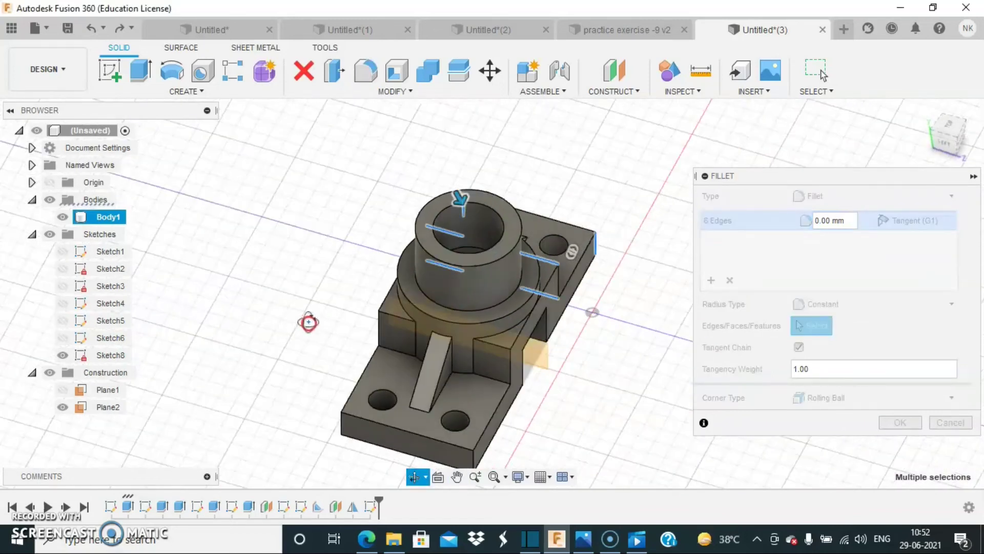
pyautogui.click(392, 350)
pyautogui.click(488, 380)
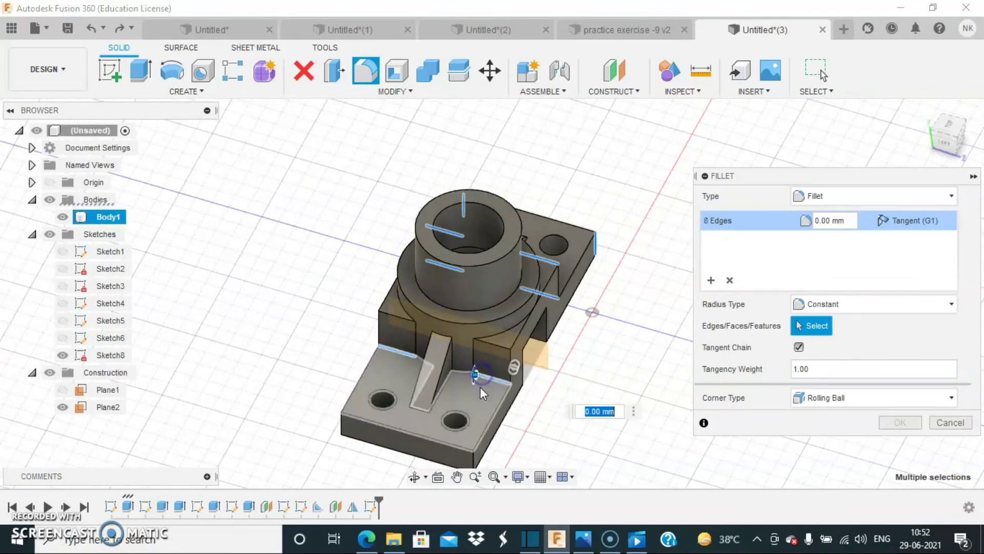
pyautogui.click(371, 455)
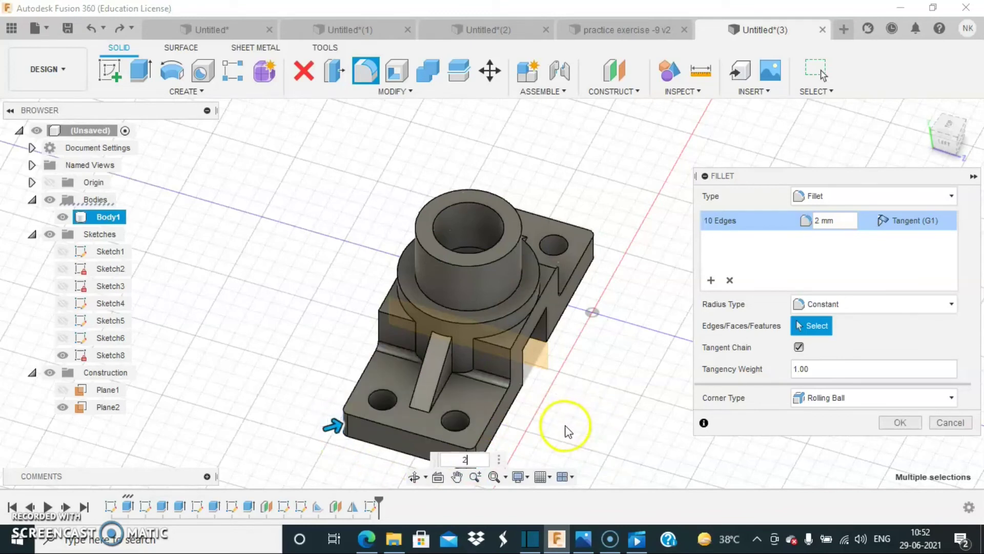
pyautogui.click(901, 423)
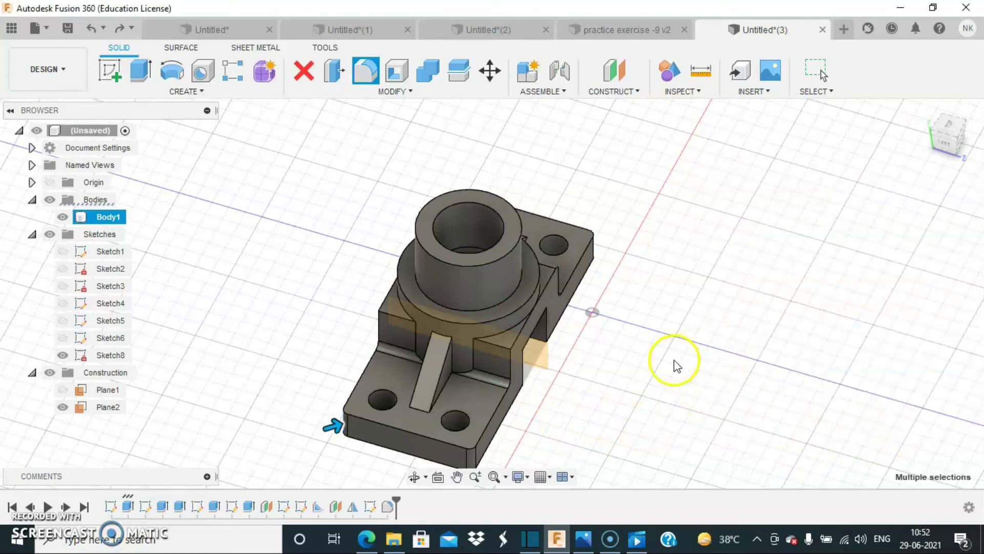
# Compare the filleted bracket with the dimensioned reference image
pyautogui.keyDown('shift'); pyautogui.moveTo(693, 351); pyautogui.dragTo(625, 311, button='middle'); pyautogui.keyUp('shift')
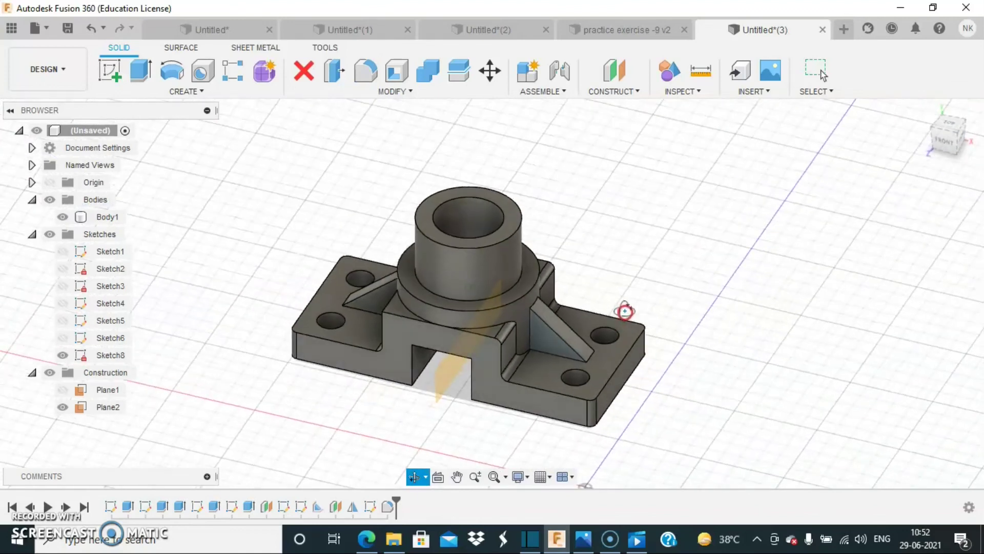
pyautogui.click(584, 539)
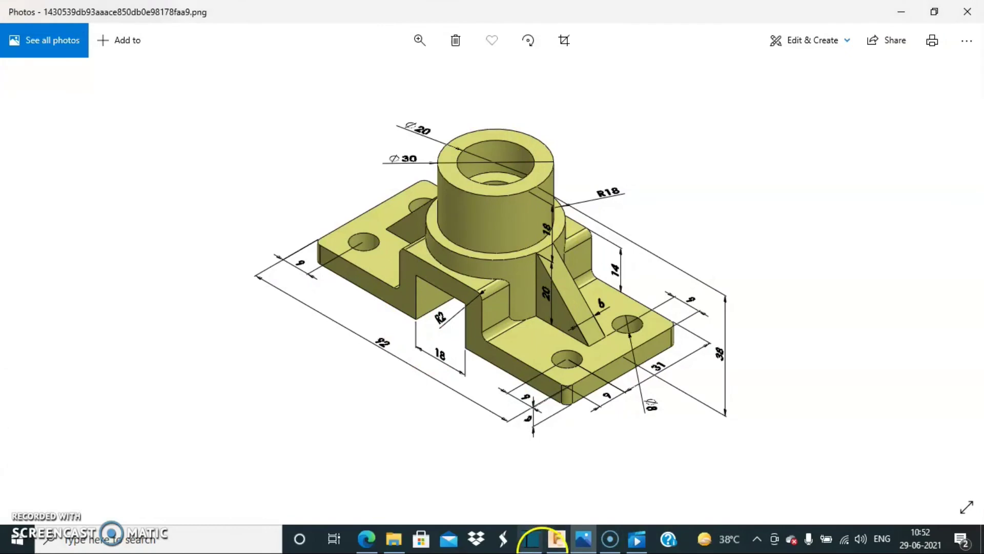
pyautogui.click(558, 542)
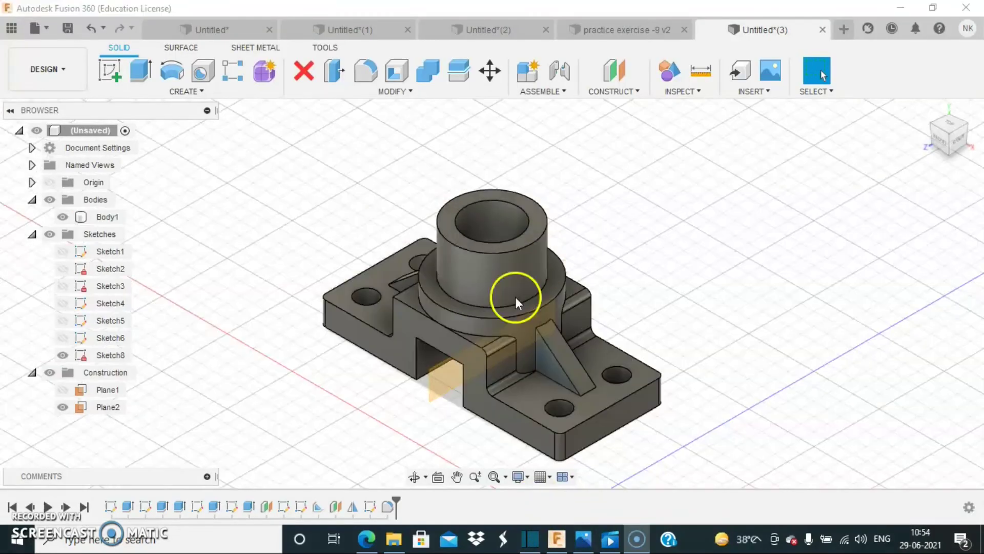
# With appearances applied to faces, give the flange top faces Paint - Metallic (Yellow) and the stepped front face Paint - Metallic (Silver)
pyautogui.click(412, 92)
pyautogui.click(348, 363)
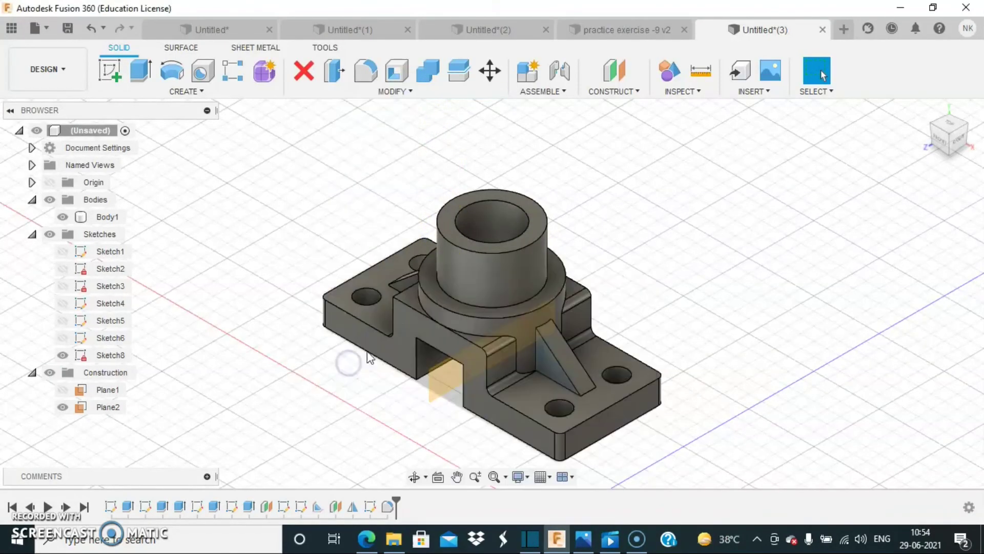
pyautogui.click(810, 240)
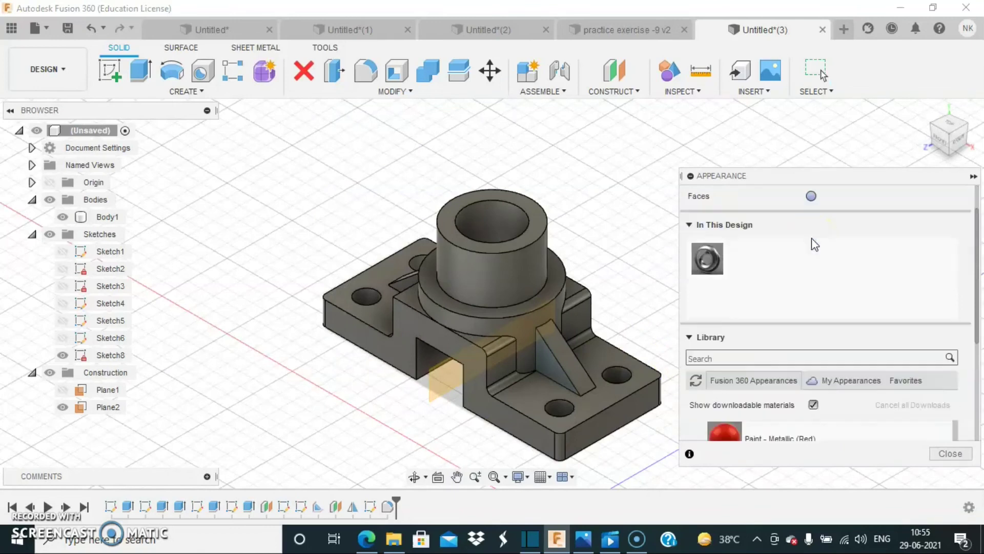
pyautogui.scroll(-5, 813, 285)
pyautogui.moveTo(749, 346)
pyautogui.mouseDown()
pyautogui.moveTo(579, 391)
pyautogui.moveTo(647, 370)
pyautogui.moveTo(381, 328)
pyautogui.mouseUp()
pyautogui.moveTo(738, 318); pyautogui.dragTo(487, 409)
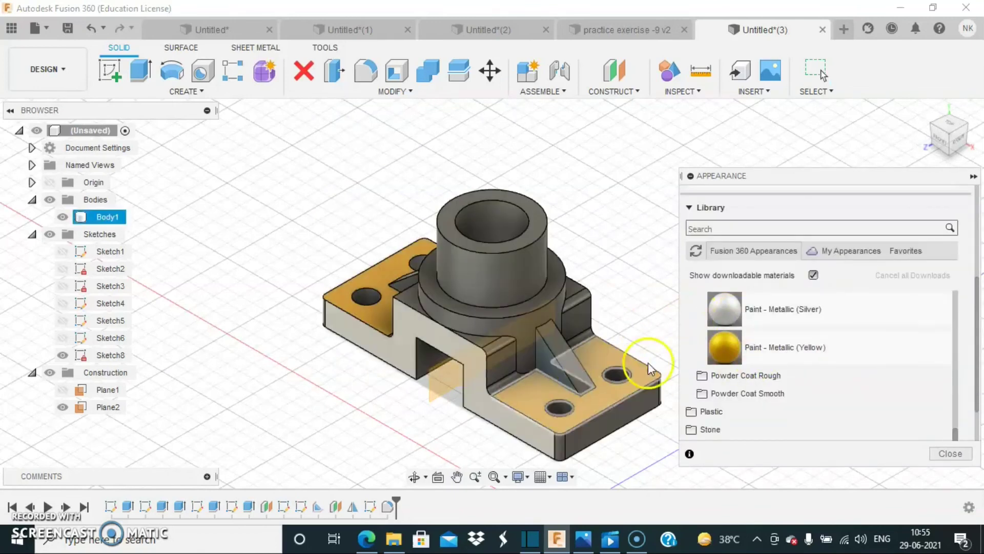
# Apply metallic red paint to the boss and the raised block's top faces, green to the collar's side, and silver to the collar's top face
pyautogui.scroll(2, 744, 353)
pyautogui.moveTo(730, 388)
pyautogui.mouseDown()
pyautogui.moveTo(513, 271)
pyautogui.moveTo(540, 238)
pyautogui.moveTo(535, 221)
pyautogui.mouseUp()
pyautogui.moveTo(747, 345)
pyautogui.mouseDown()
pyautogui.moveTo(509, 334)
pyautogui.moveTo(519, 320)
pyautogui.mouseUp()
pyautogui.moveTo(732, 417); pyautogui.dragTo(556, 282)
pyautogui.moveTo(732, 391); pyautogui.dragTo(576, 286)
pyautogui.moveTo(704, 387); pyautogui.dragTo(576, 287)
pyautogui.moveTo(700, 379); pyautogui.dragTo(450, 359)
# Apply metallic red paint to the raised block's side faces and silver to the bracket's rear and flange end faces
pyautogui.keyDown('shift'); pyautogui.moveTo(274, 336); pyautogui.dragTo(523, 333, button='middle'); pyautogui.keyUp('shift')
pyautogui.moveTo(724, 388); pyautogui.dragTo(512, 342)
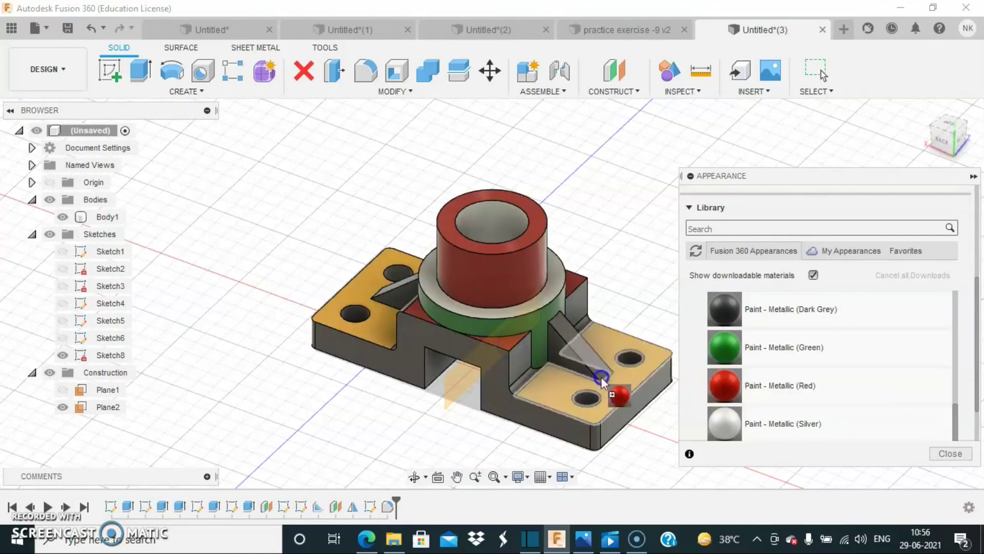
pyautogui.click(732, 419)
pyautogui.moveTo(729, 428); pyautogui.dragTo(628, 415)
pyautogui.keyDown('shift'); pyautogui.moveTo(639, 424); pyautogui.dragTo(391, 407, button='middle'); pyautogui.keyUp('shift')
pyautogui.moveTo(727, 430); pyautogui.dragTo(626, 405)
# Apply Paint - Metallic (Blue) to the fillets between the raised block and the flanges and to the rounded flange corners
pyautogui.scroll(3, 746, 387)
pyautogui.moveTo(750, 415); pyautogui.dragTo(556, 425)
pyautogui.moveTo(497, 382); pyautogui.dragTo(496, 382)
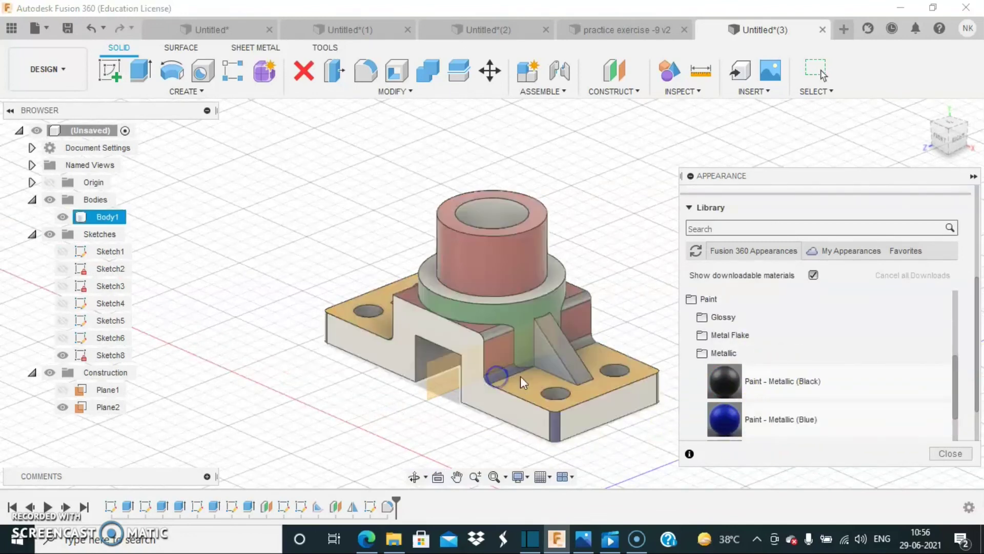
pyautogui.scroll(3, 636, 310)
pyautogui.moveTo(725, 417); pyautogui.dragTo(429, 343)
pyautogui.moveTo(725, 418); pyautogui.dragTo(538, 302)
pyautogui.scroll(-3, 279, 389)
pyautogui.moveTo(220, 421); pyautogui.dragTo(538, 387, button='middle')
pyautogui.moveTo(738, 419); pyautogui.dragTo(405, 340)
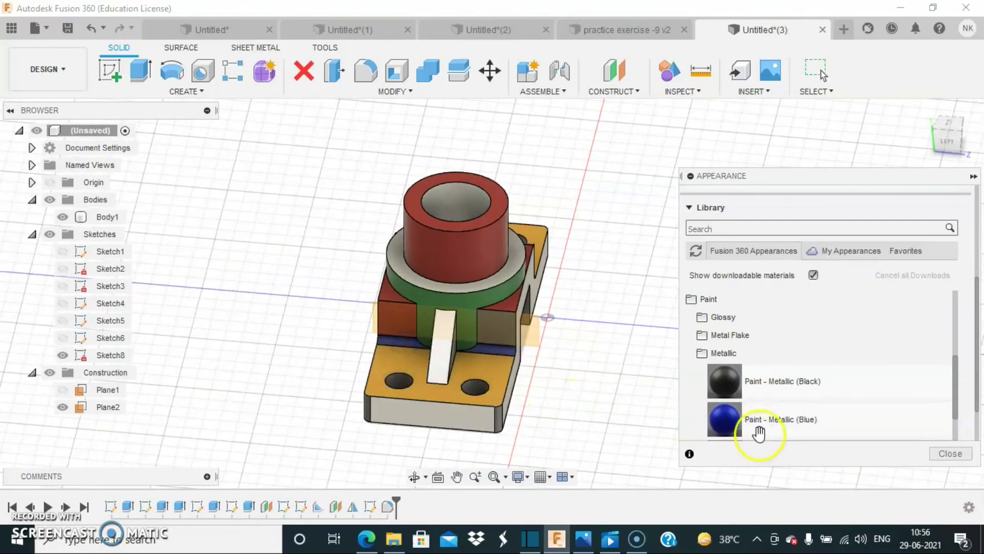
pyautogui.moveTo(502, 420); pyautogui.dragTo(440, 413)
# Apply Paint - Metallic (Yellow) to the side faces of the support ribs
pyautogui.keyDown('shift'); pyautogui.moveTo(531, 402); pyautogui.dragTo(674, 400, button='middle'); pyautogui.keyUp('shift')
pyautogui.scroll(-3, 736, 391)
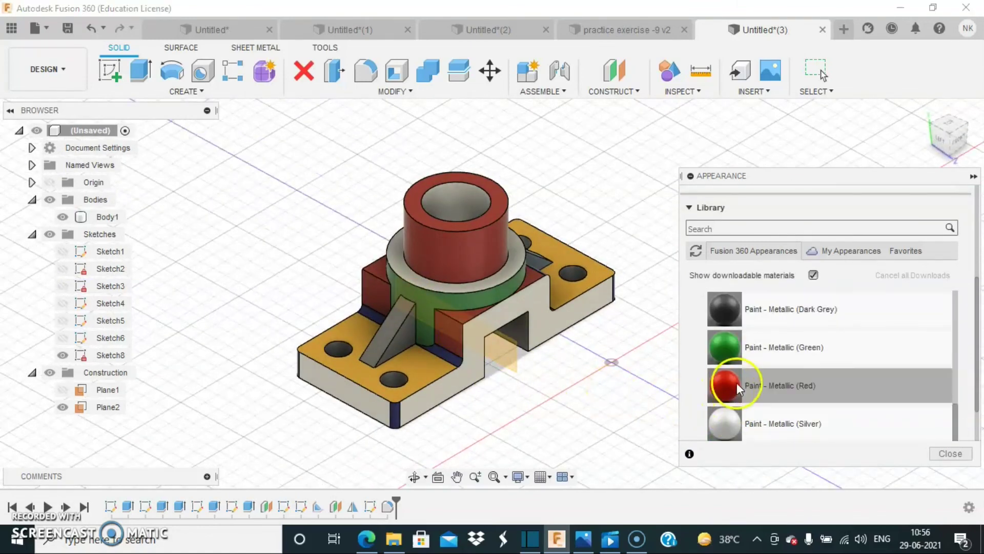
pyautogui.scroll(-3, 744, 385)
pyautogui.moveTo(724, 304); pyautogui.dragTo(281, 371)
pyautogui.keyDown('shift'); pyautogui.moveTo(277, 366); pyautogui.dragTo(408, 329, button='middle'); pyautogui.keyUp('shift')
pyautogui.moveTo(724, 304); pyautogui.dragTo(547, 311)
pyautogui.moveTo(724, 304)
pyautogui.mouseDown()
pyautogui.moveTo(364, 341)
pyautogui.moveTo(710, 319)
pyautogui.moveTo(363, 292)
pyautogui.mouseUp()
pyautogui.keyDown('shift'); pyautogui.moveTo(216, 317); pyautogui.dragTo(277, 340, button='middle'); pyautogui.keyUp('shift')
pyautogui.moveTo(722, 303)
pyautogui.mouseDown()
pyautogui.moveTo(404, 335)
pyautogui.moveTo(402, 344)
pyautogui.mouseUp()
pyautogui.click(734, 310)
pyautogui.moveTo(734, 310); pyautogui.dragTo(400, 353)
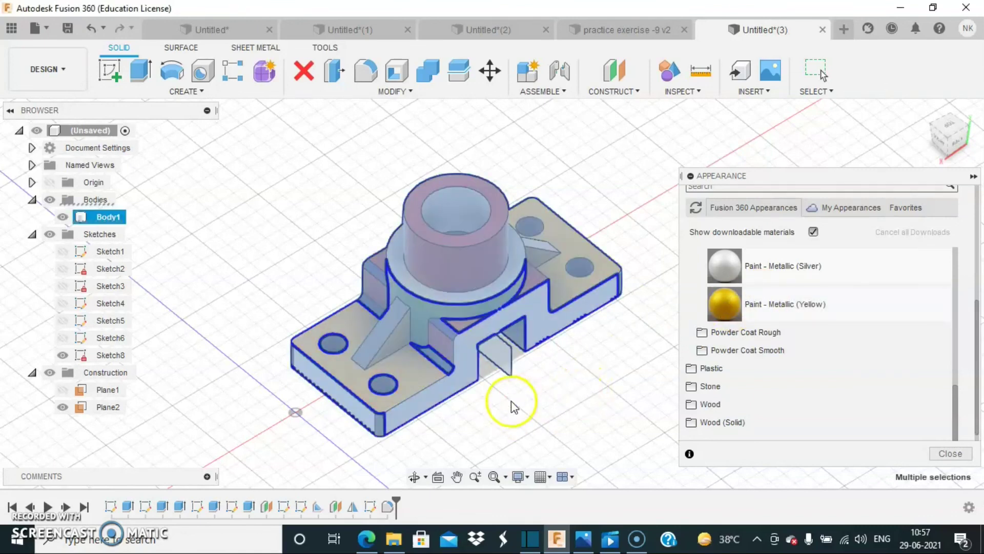
pyautogui.click(511, 401)
# Apply metallic yellow paint to the whole body, keeping the appearances on individual faces, and finish with the model in the home view
pyautogui.click(394, 92)
pyautogui.click(373, 363)
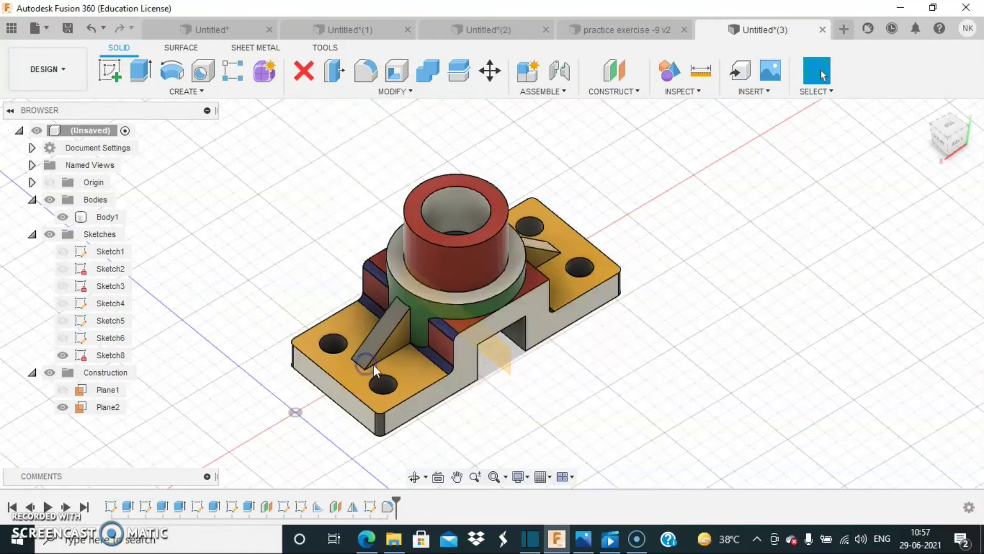
pyautogui.moveTo(819, 301); pyautogui.dragTo(370, 376)
pyautogui.moveTo(386, 332); pyautogui.dragTo(387, 332)
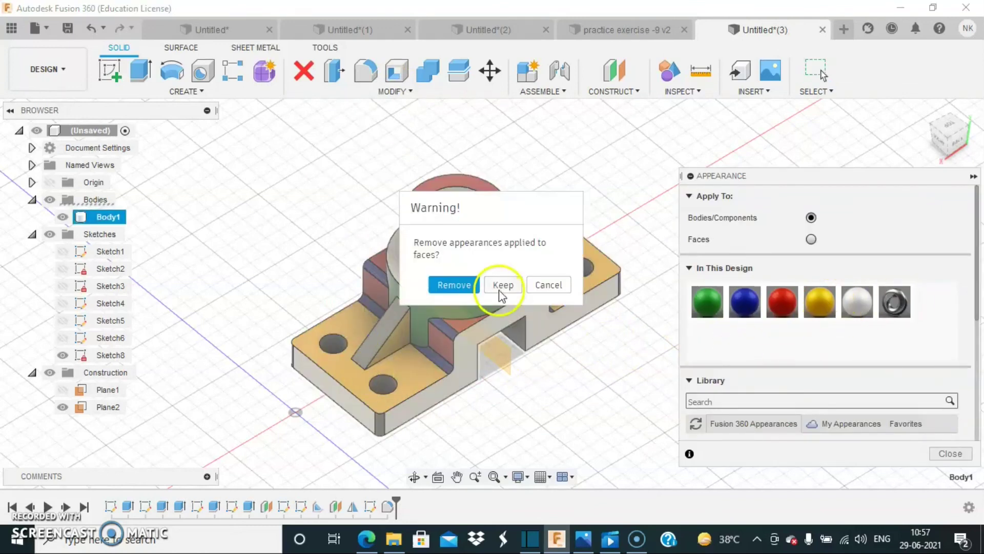
pyautogui.click(500, 287)
pyautogui.keyDown('shift'); pyautogui.moveTo(515, 414); pyautogui.dragTo(643, 388, button='middle'); pyautogui.keyUp('shift')
pyautogui.keyDown('shift'); pyautogui.moveTo(238, 395); pyautogui.dragTo(892, 128, button='middle'); pyautogui.keyUp('shift')
pyautogui.click(925, 108)
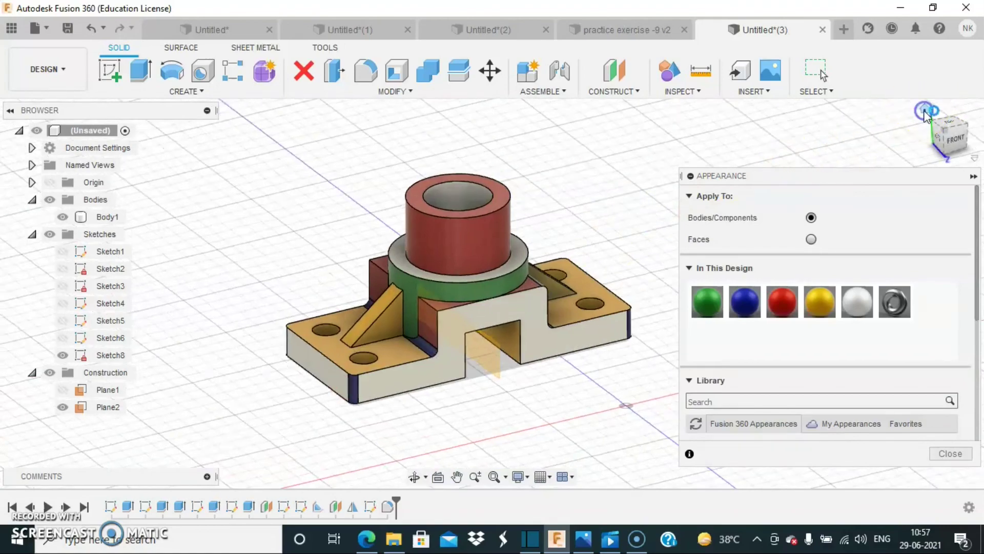
pyautogui.click(950, 453)
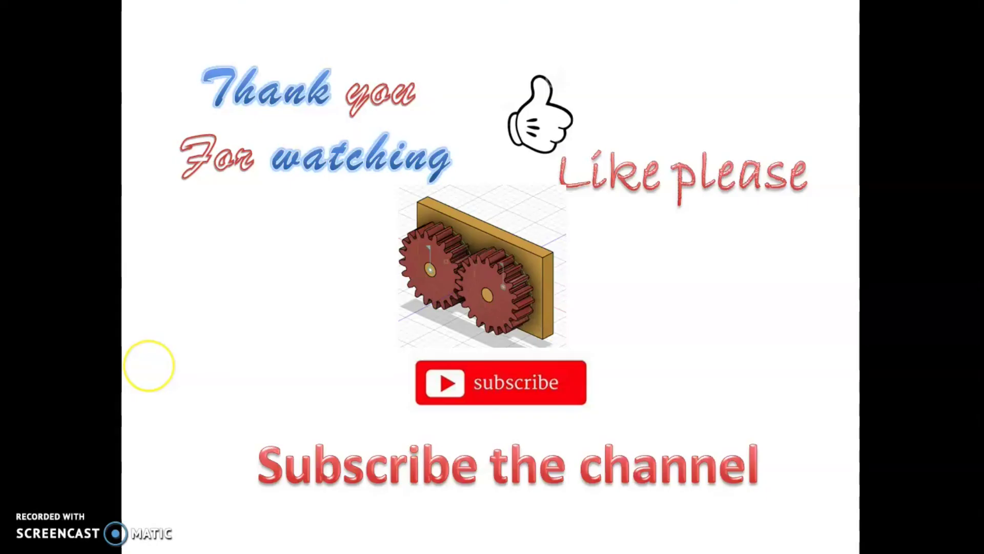